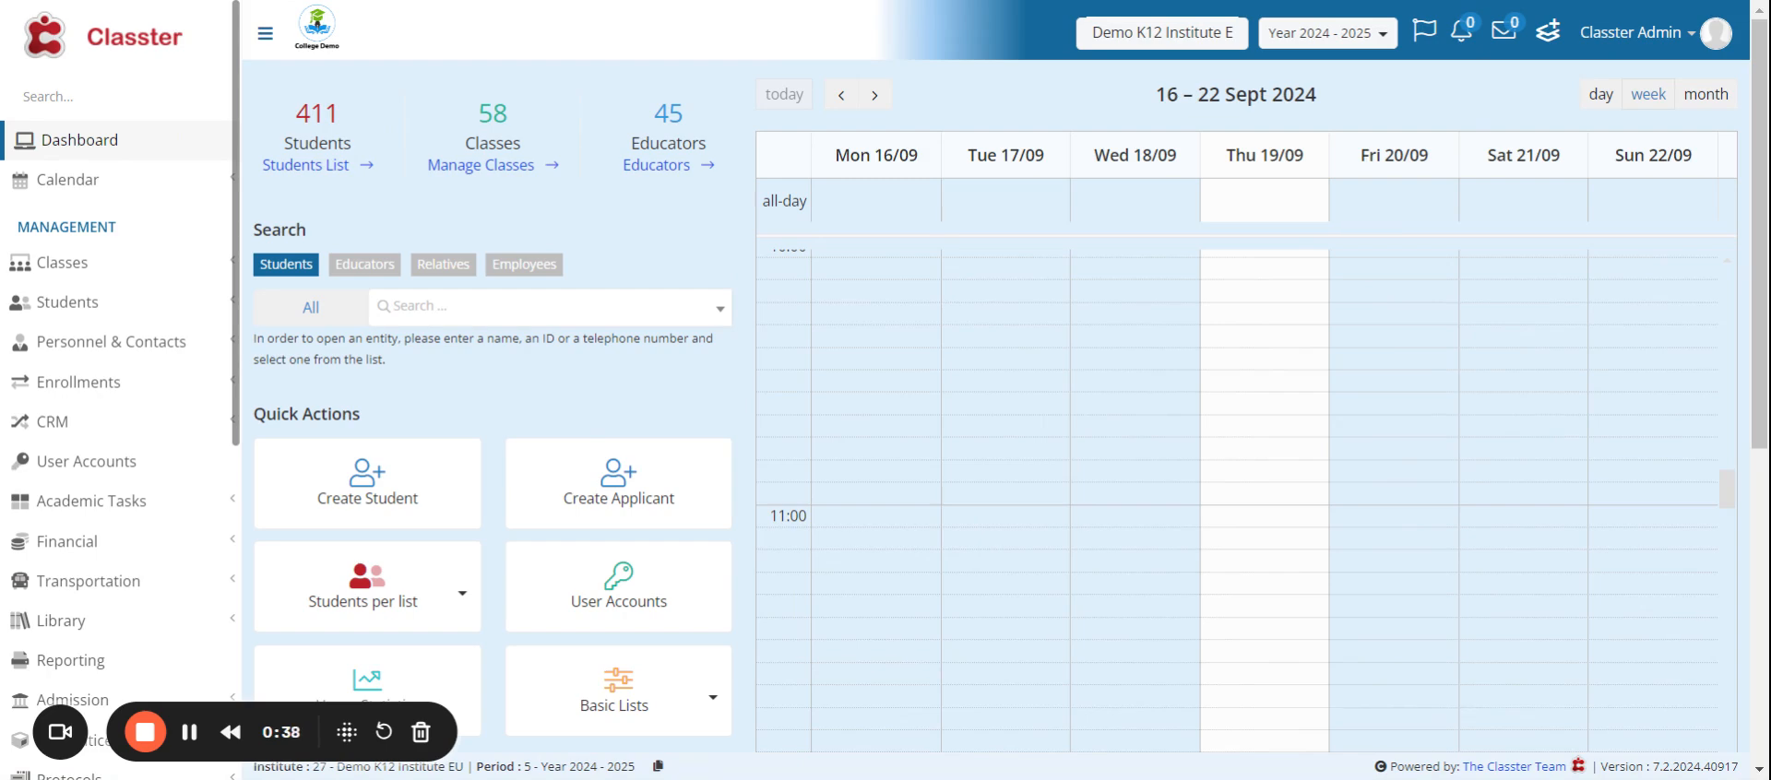
- Open the Marking Periods page of the academic marking settings and check the 1st Term's dates
scroll(140, 249, "down", 3)
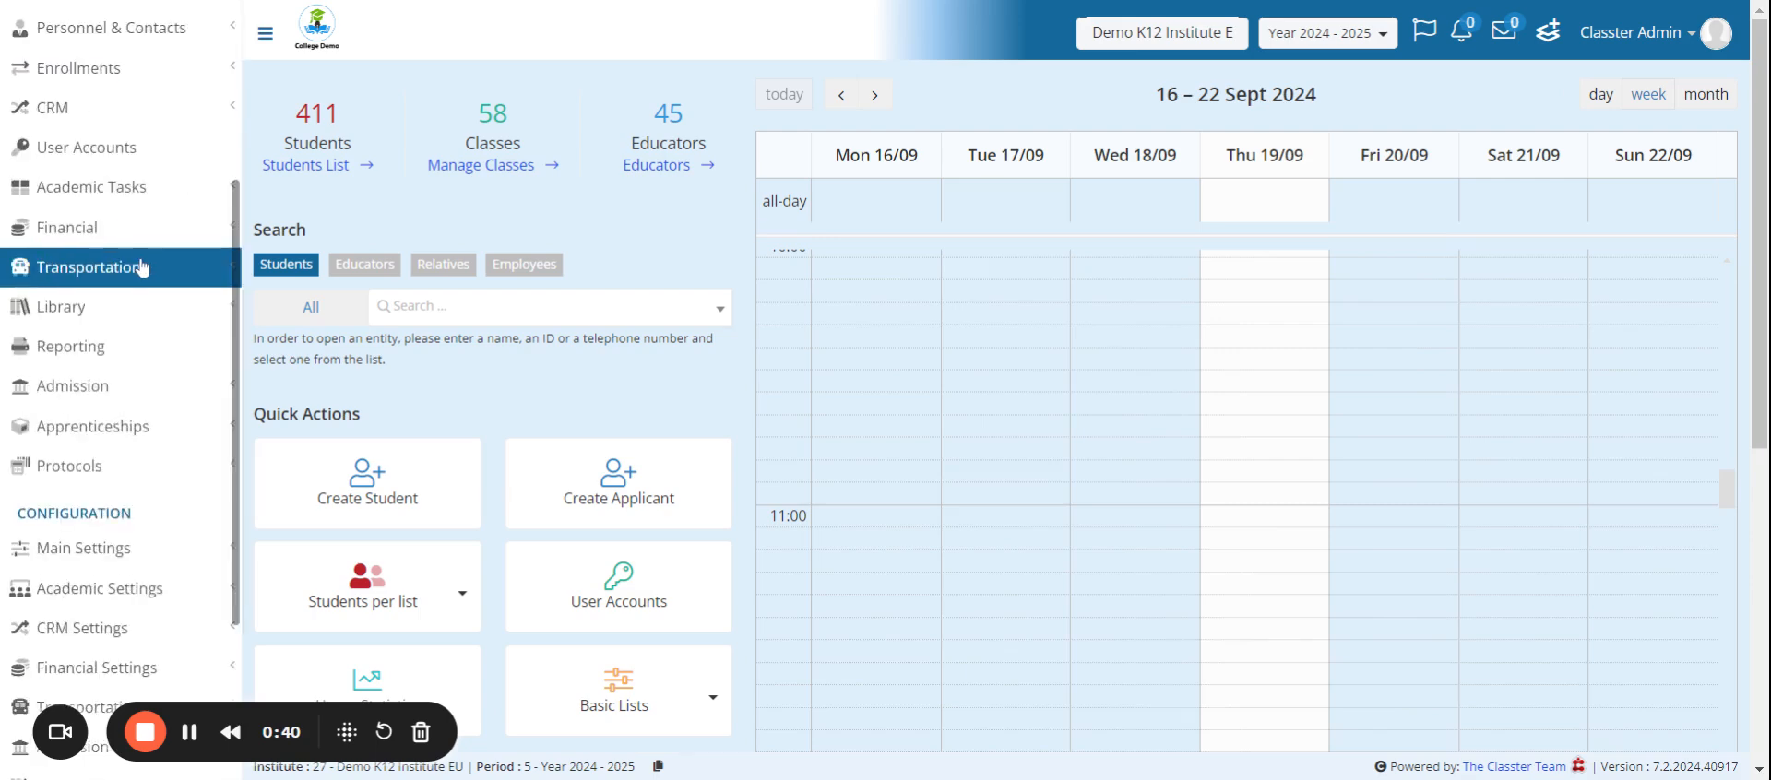
scroll(140, 267, "down", 3)
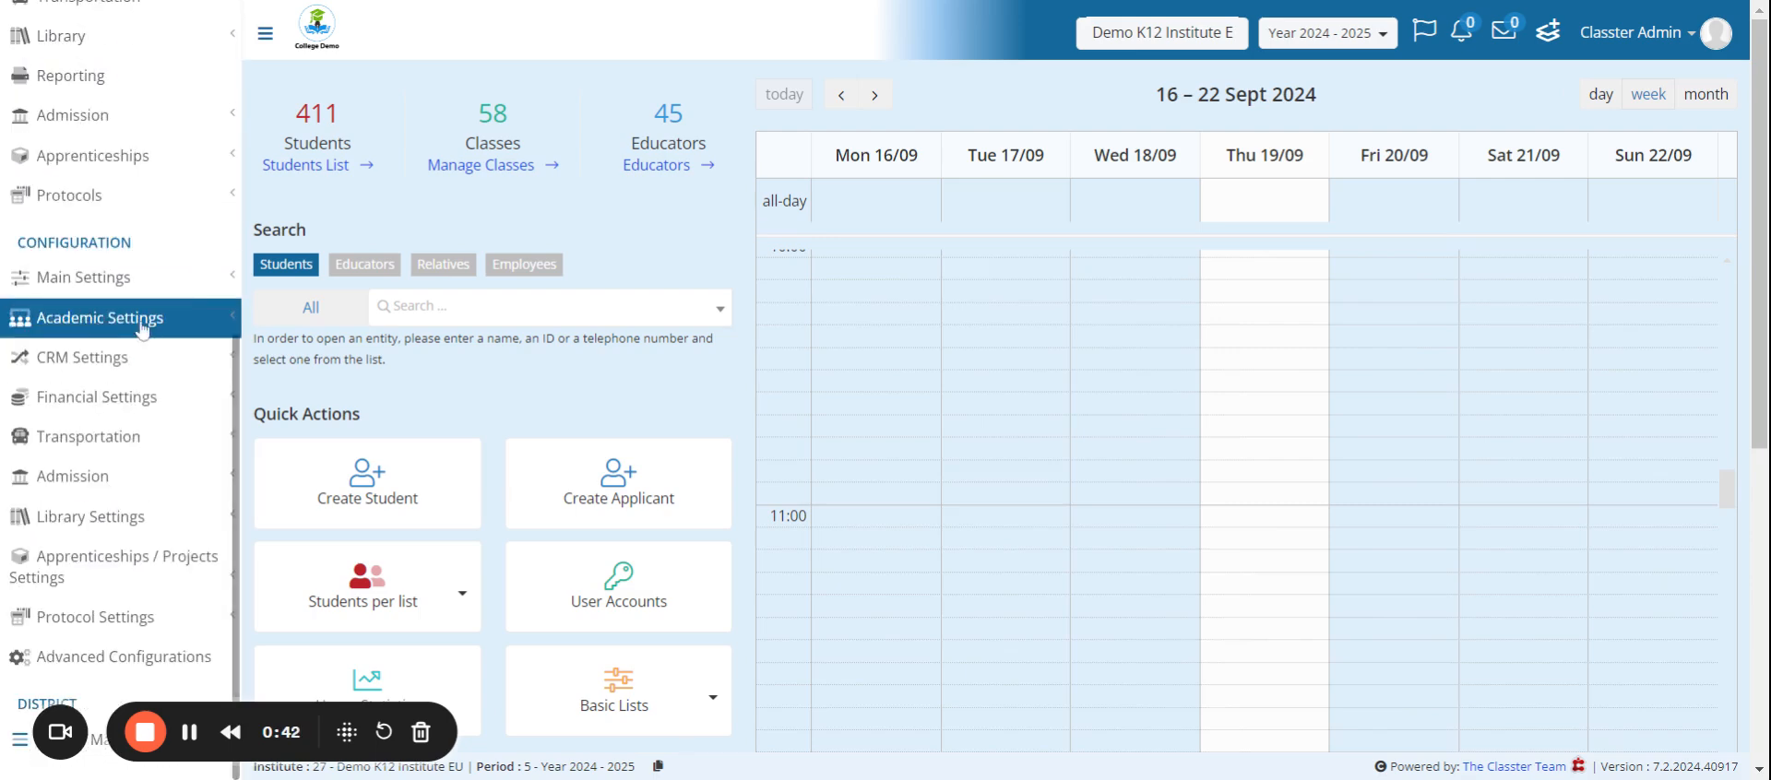
left_click(140, 322)
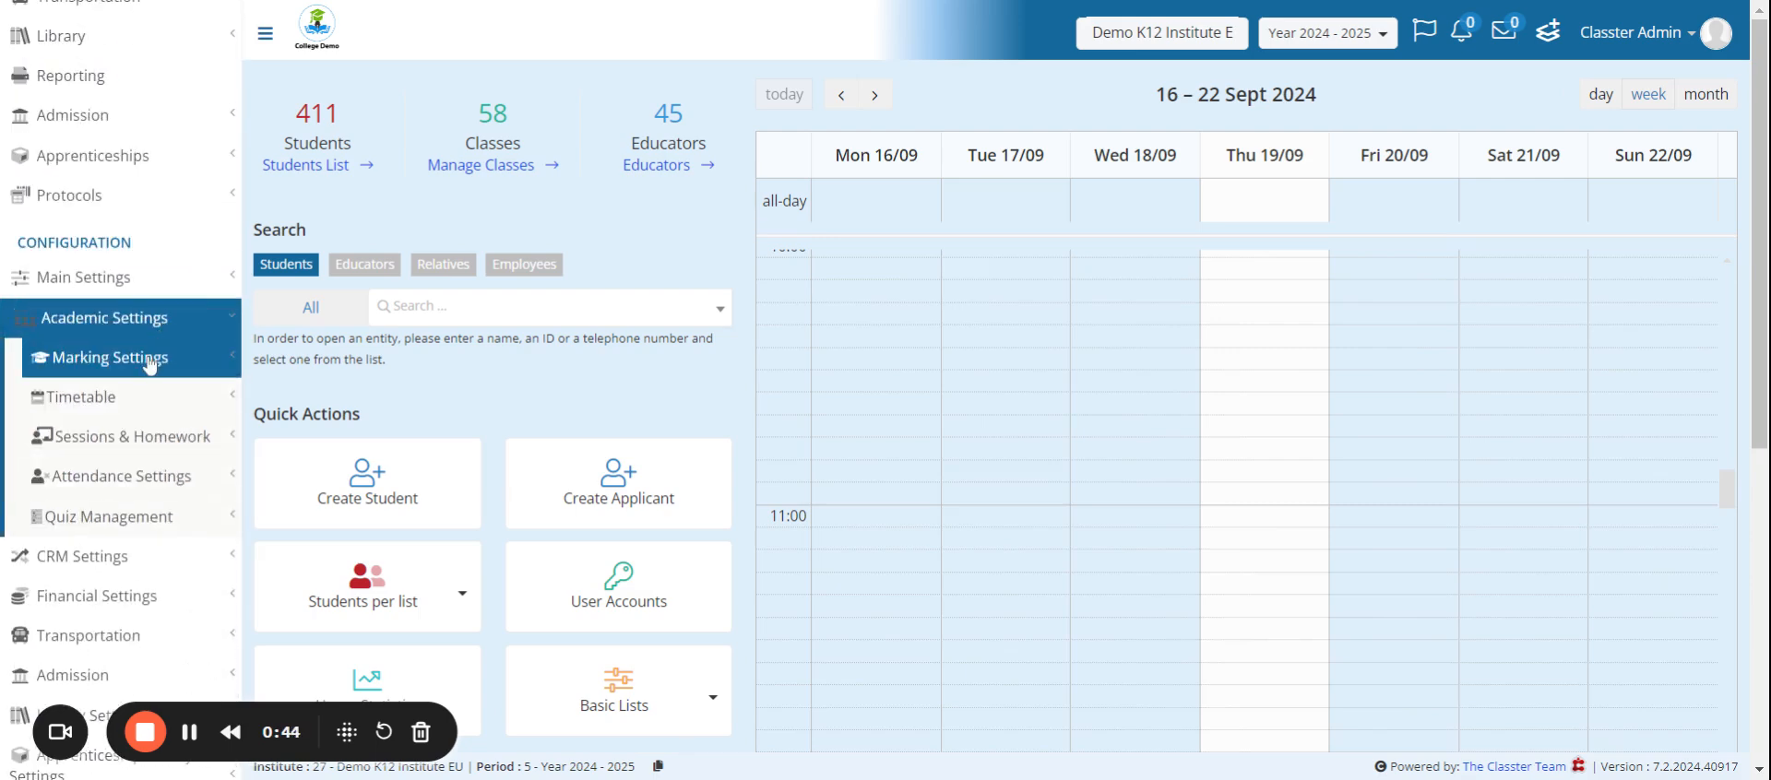
left_click(149, 359)
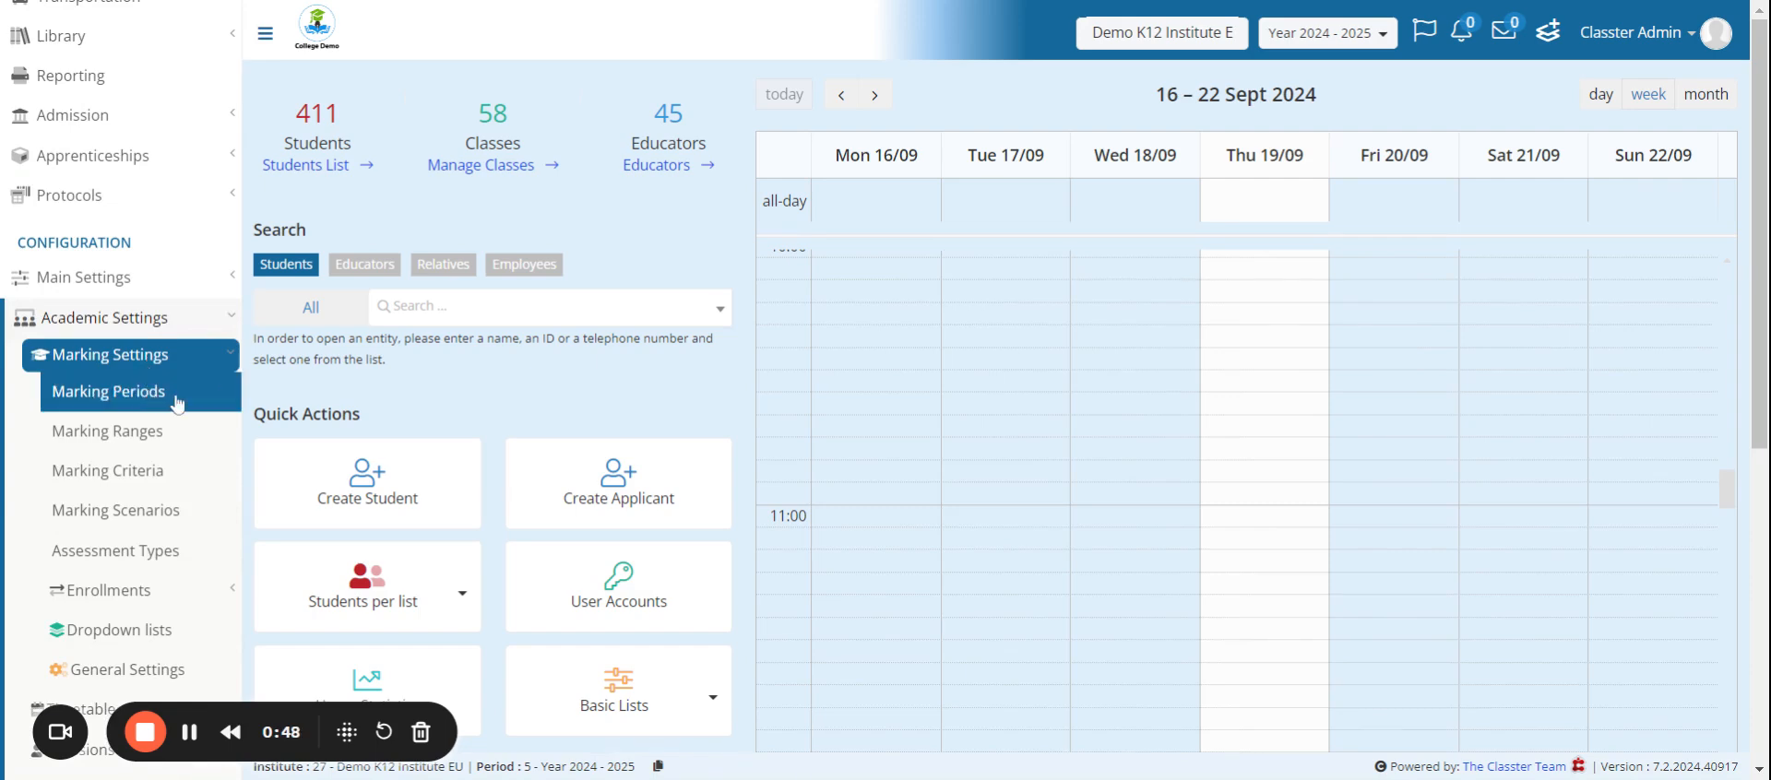
left_click(177, 396)
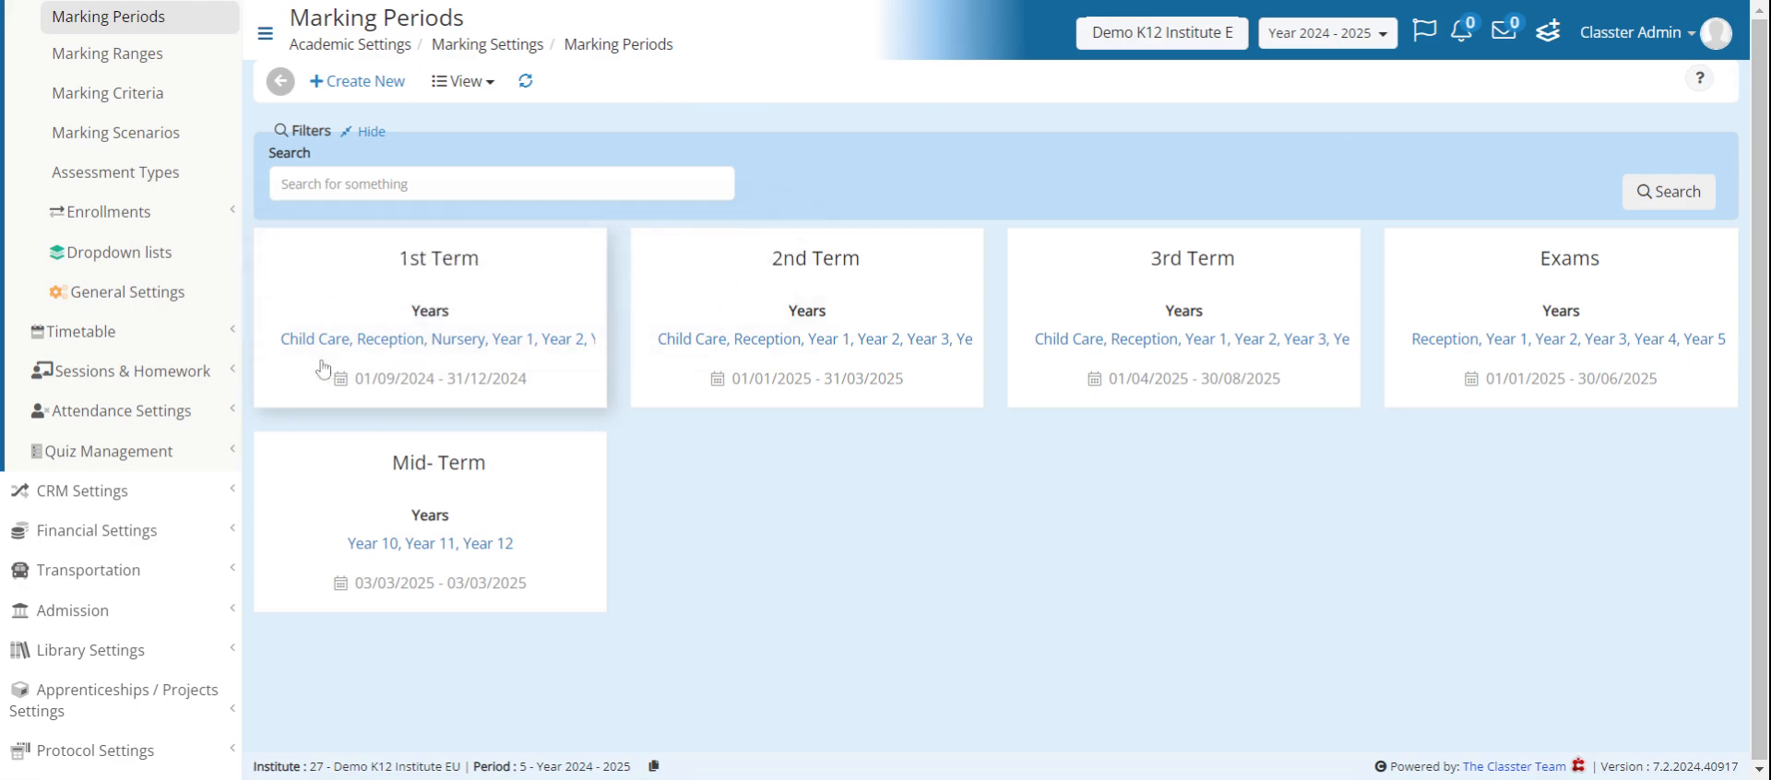
left_click_drag(364, 379, 544, 387)
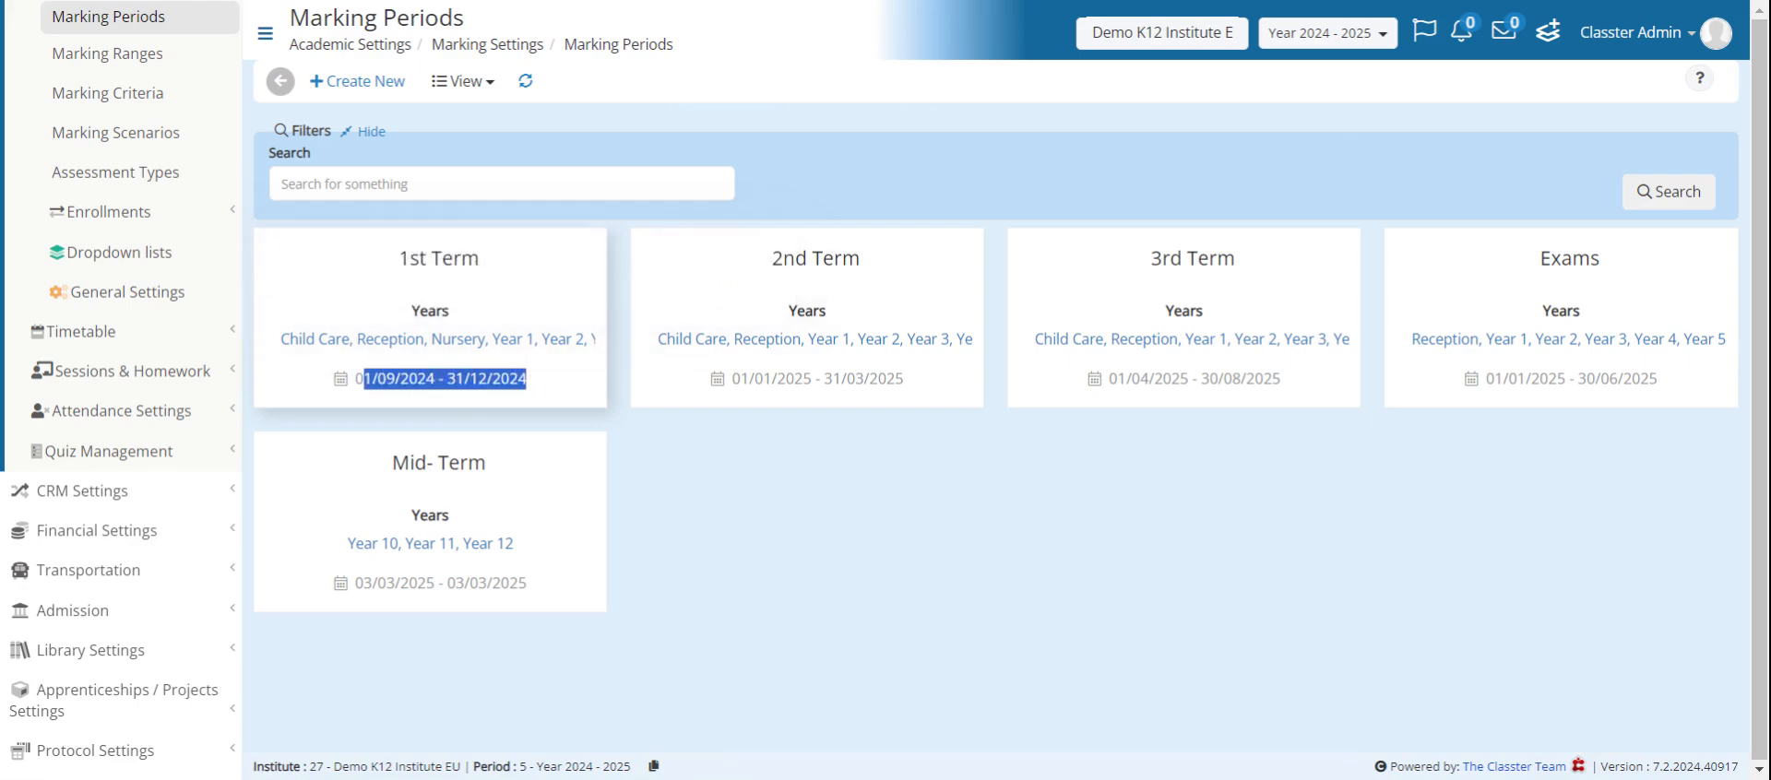
left_click(683, 450)
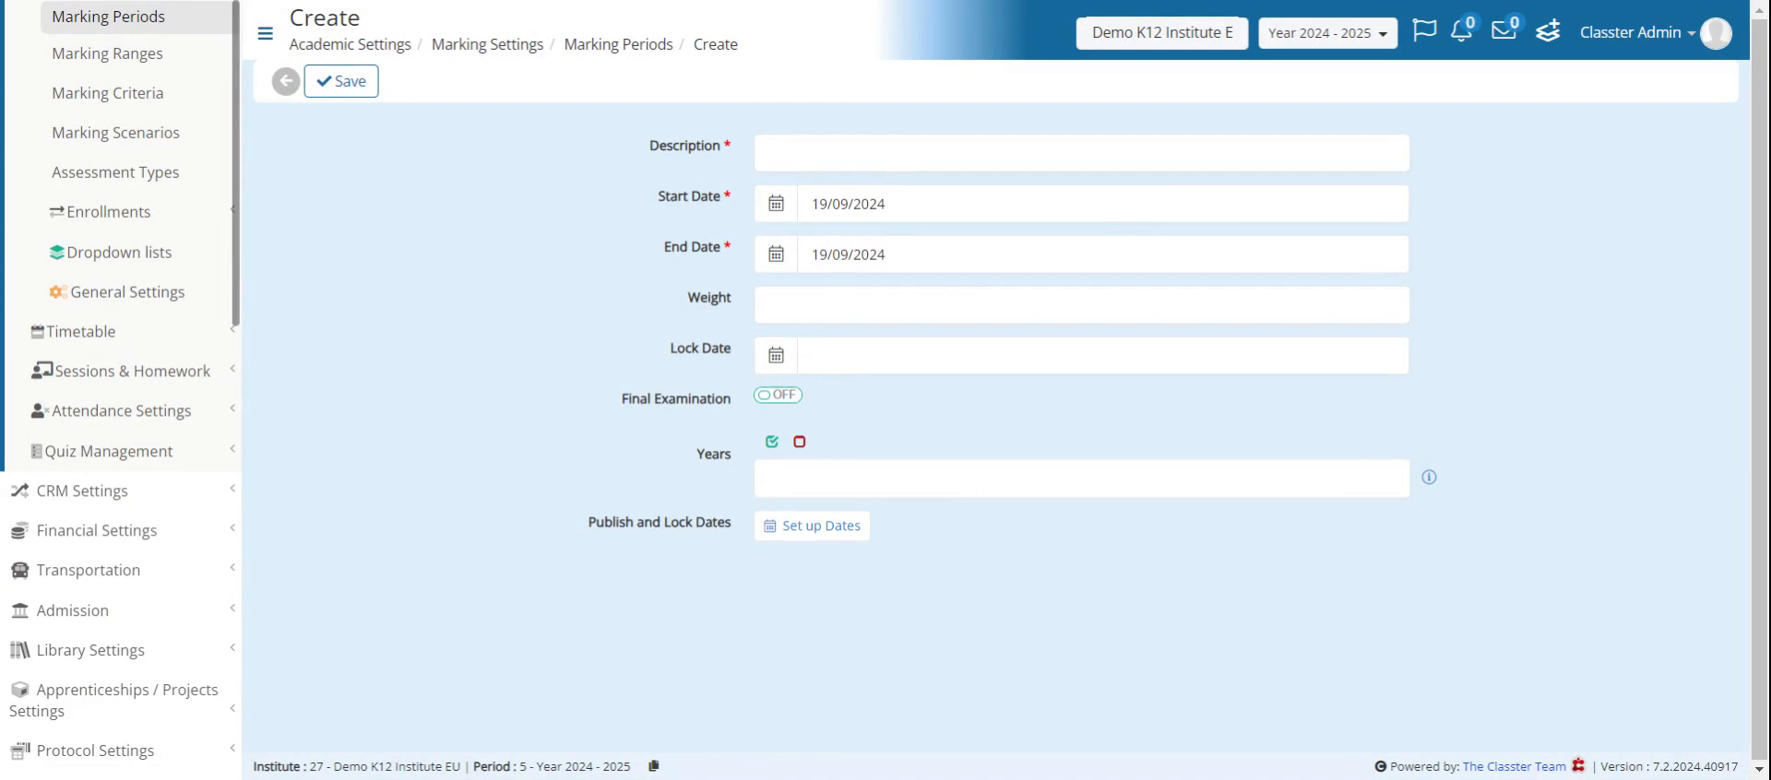
- Draft a new marking period with the description Term 4 and a weight of 25.00
left_click(771, 153)
type("Te")
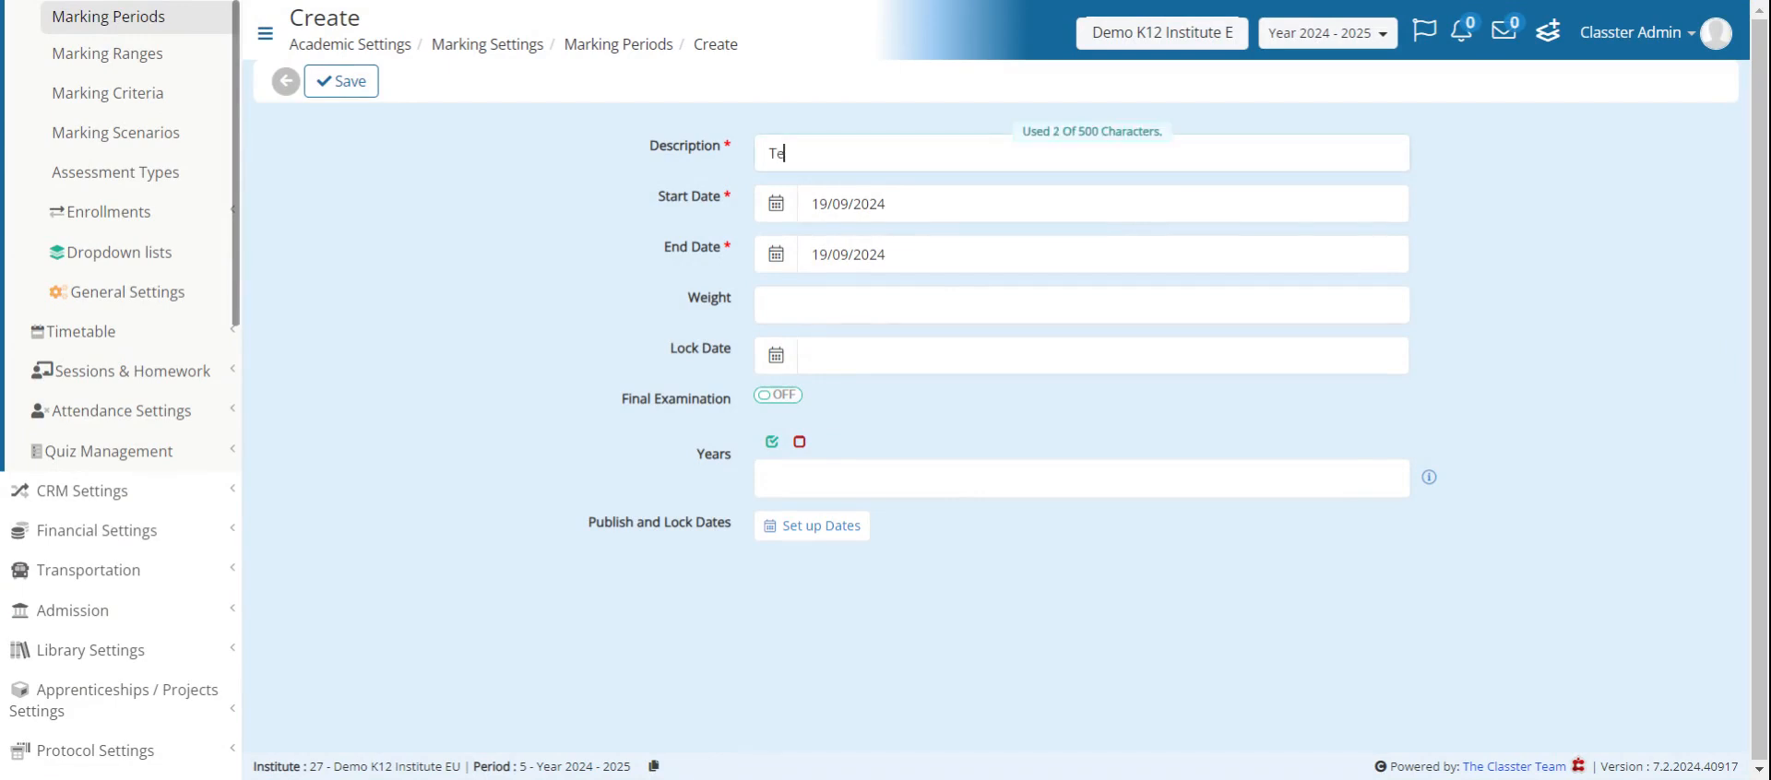
type("rm 4")
left_click(779, 310)
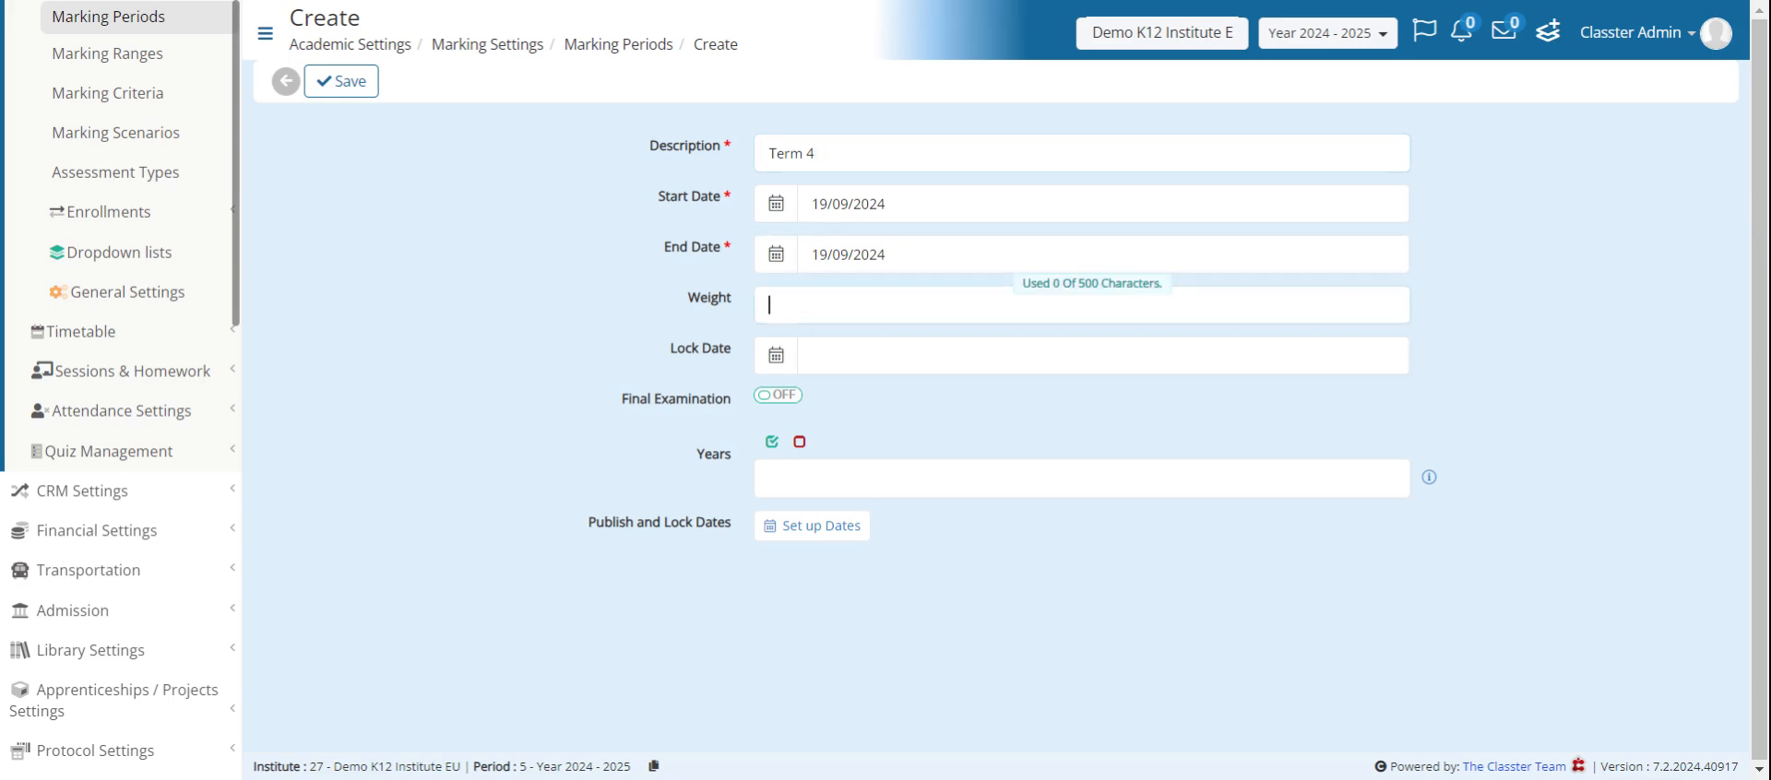
type("25.00")
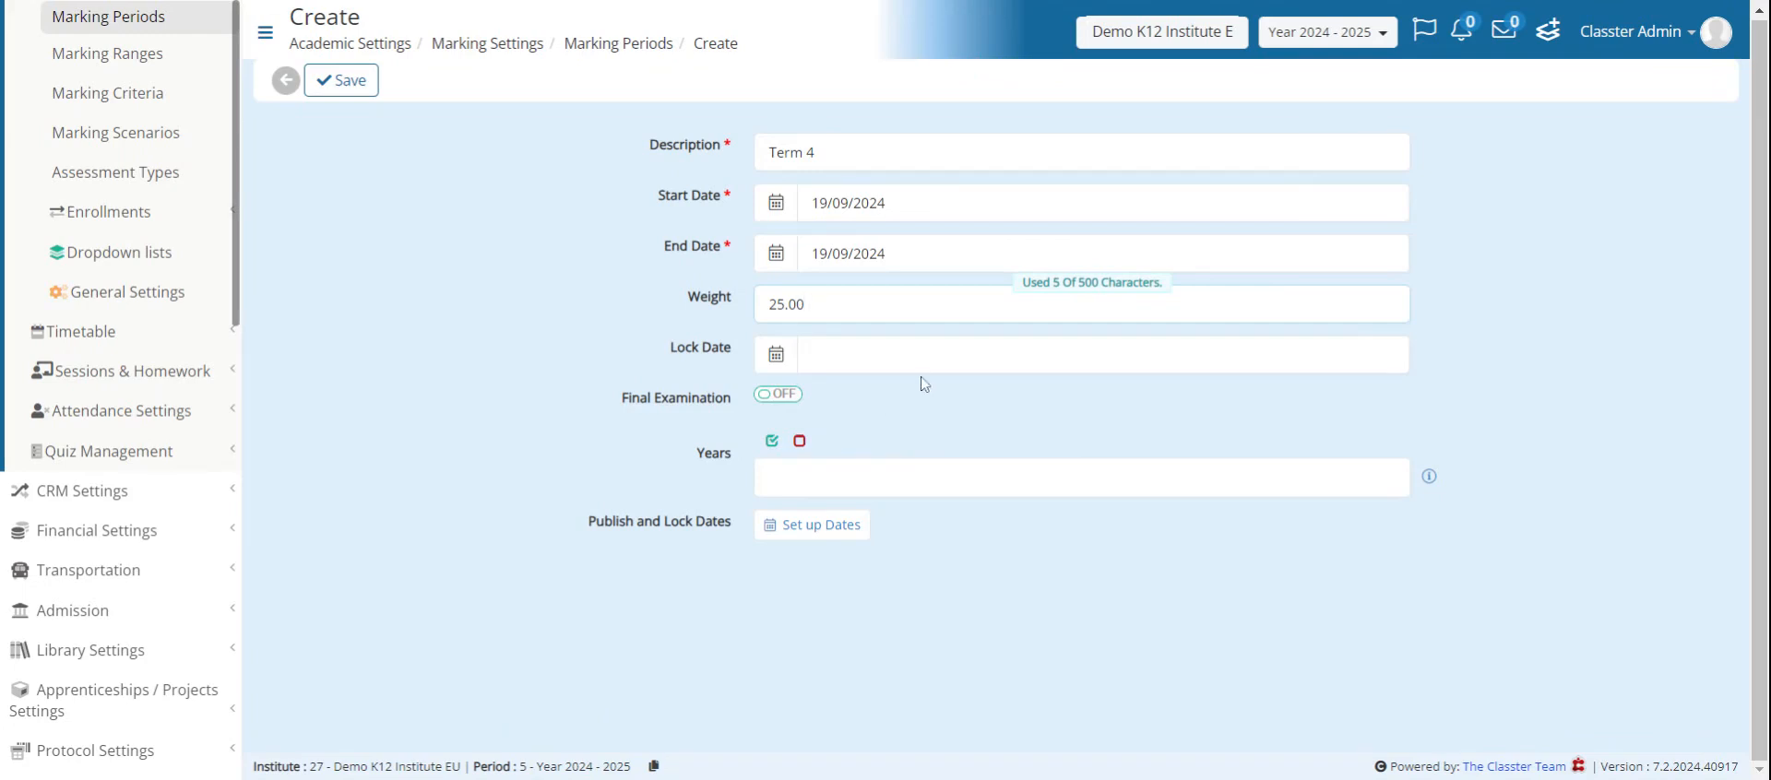
- Examine the years available for the new marking period and return to the list without saving
left_click(923, 476)
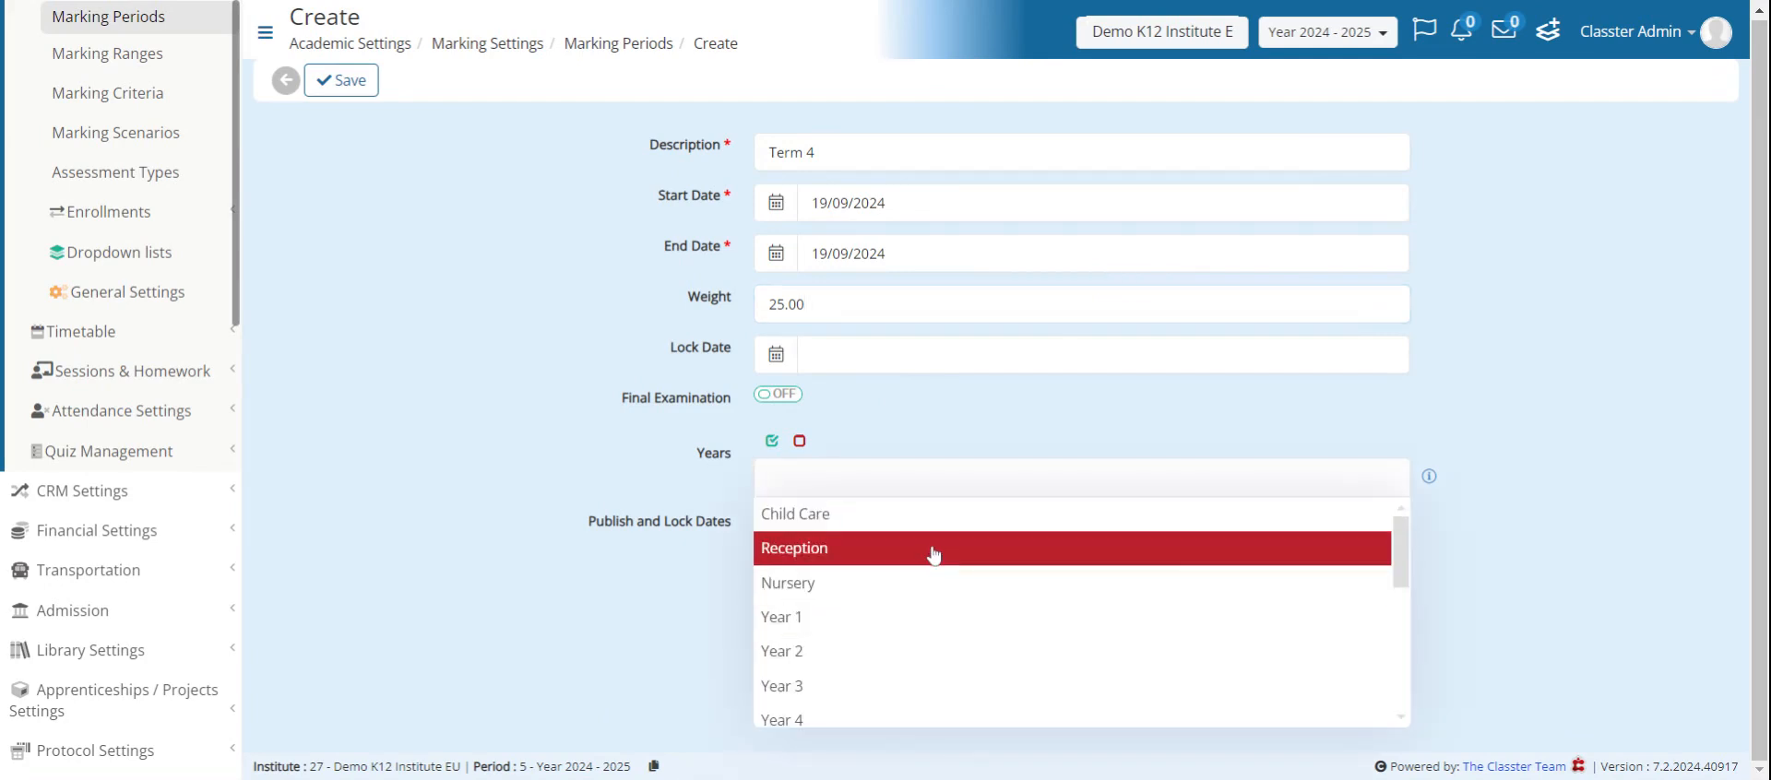
scroll(913, 618, "down", 5)
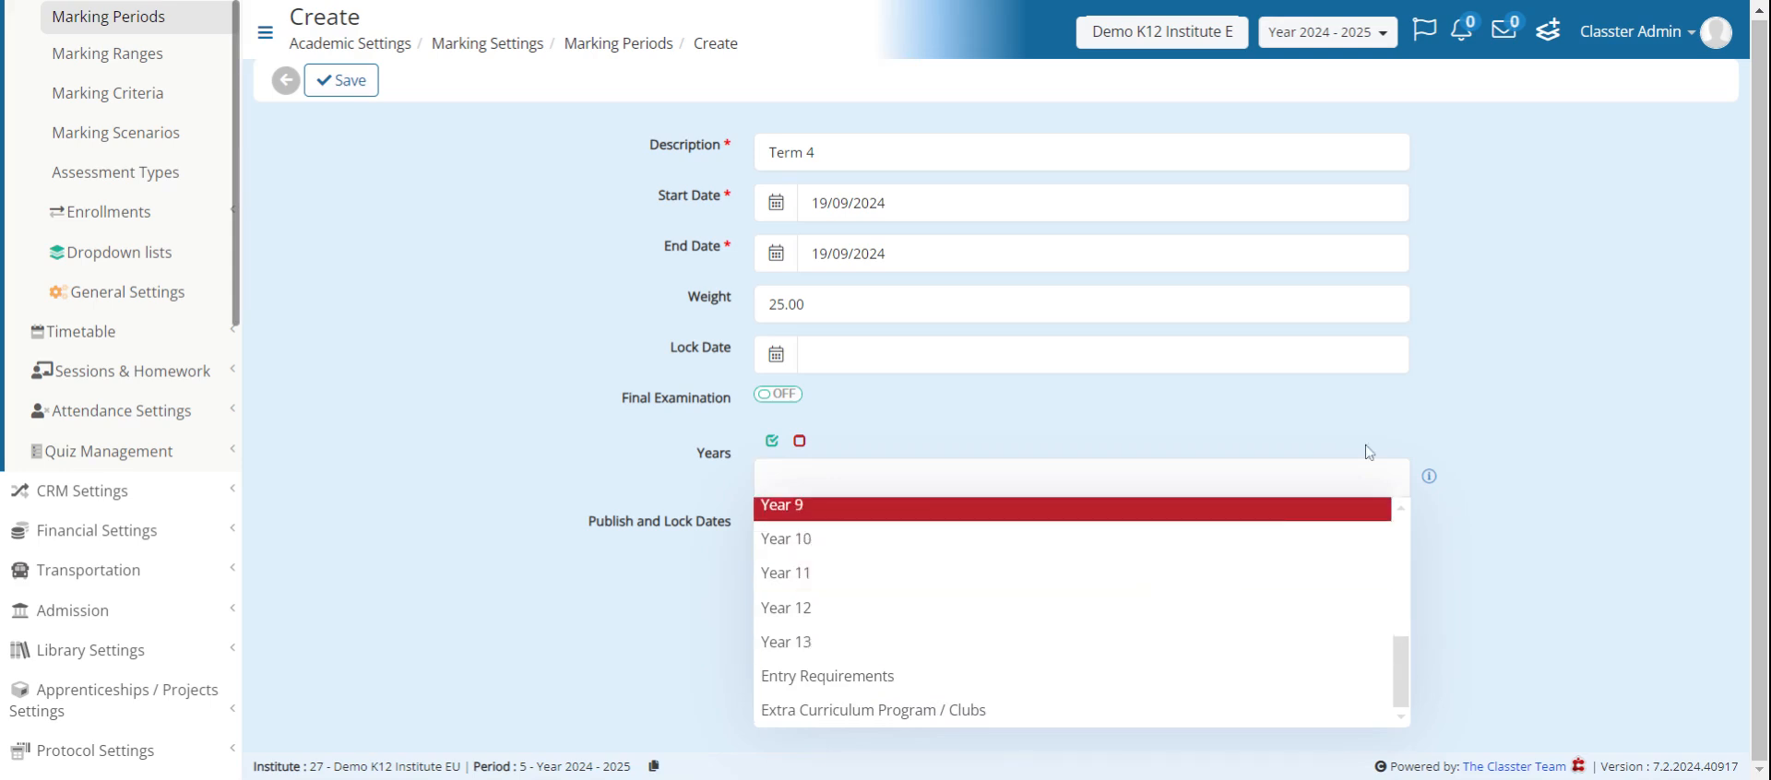
left_click(1369, 452)
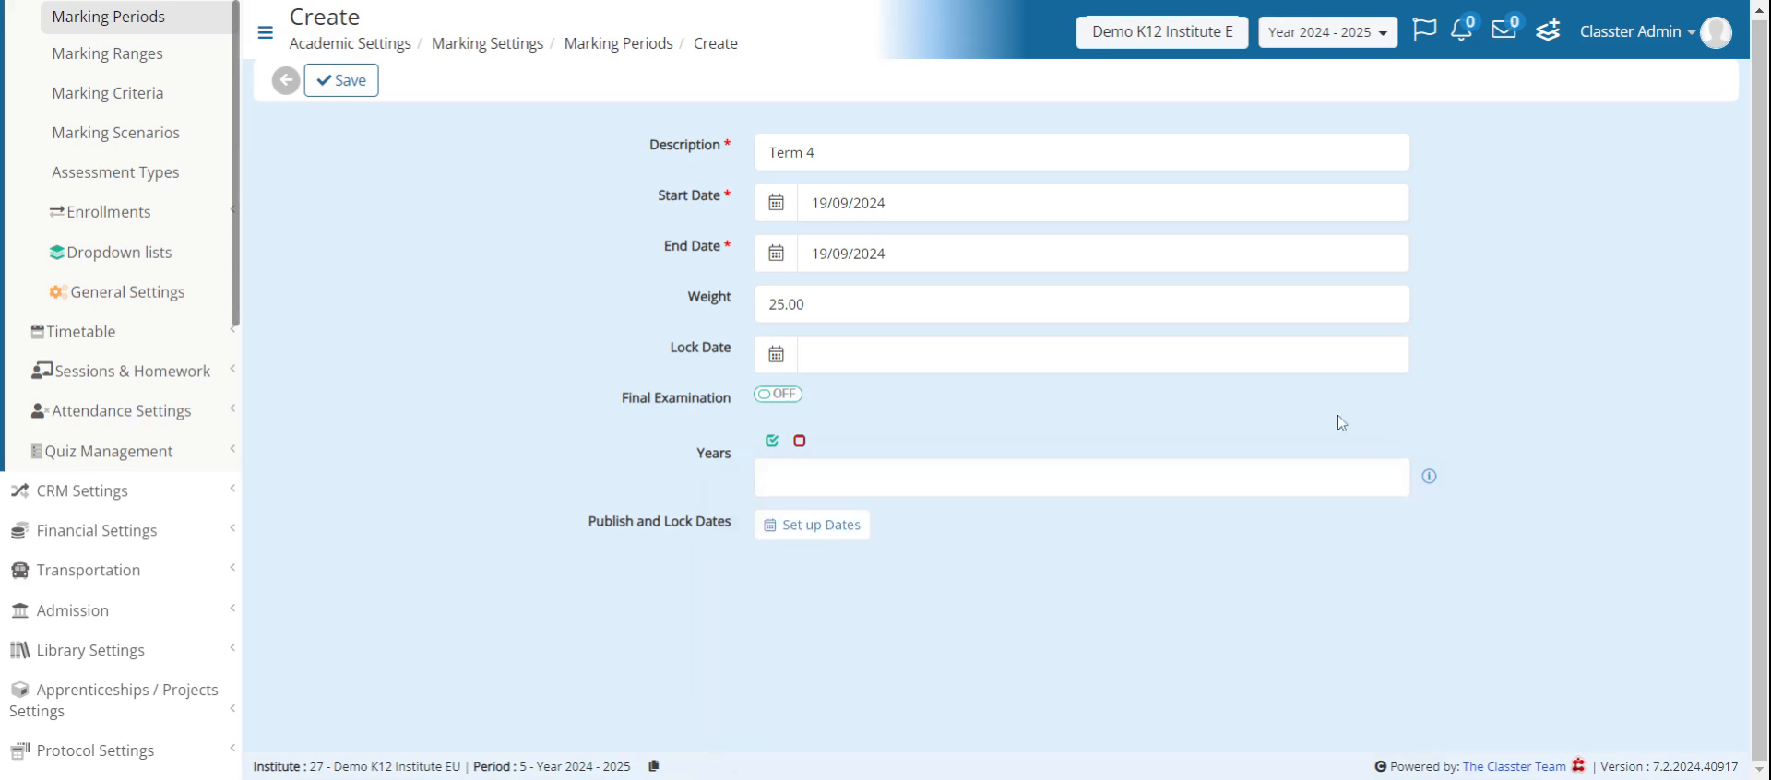
left_click(325, 83)
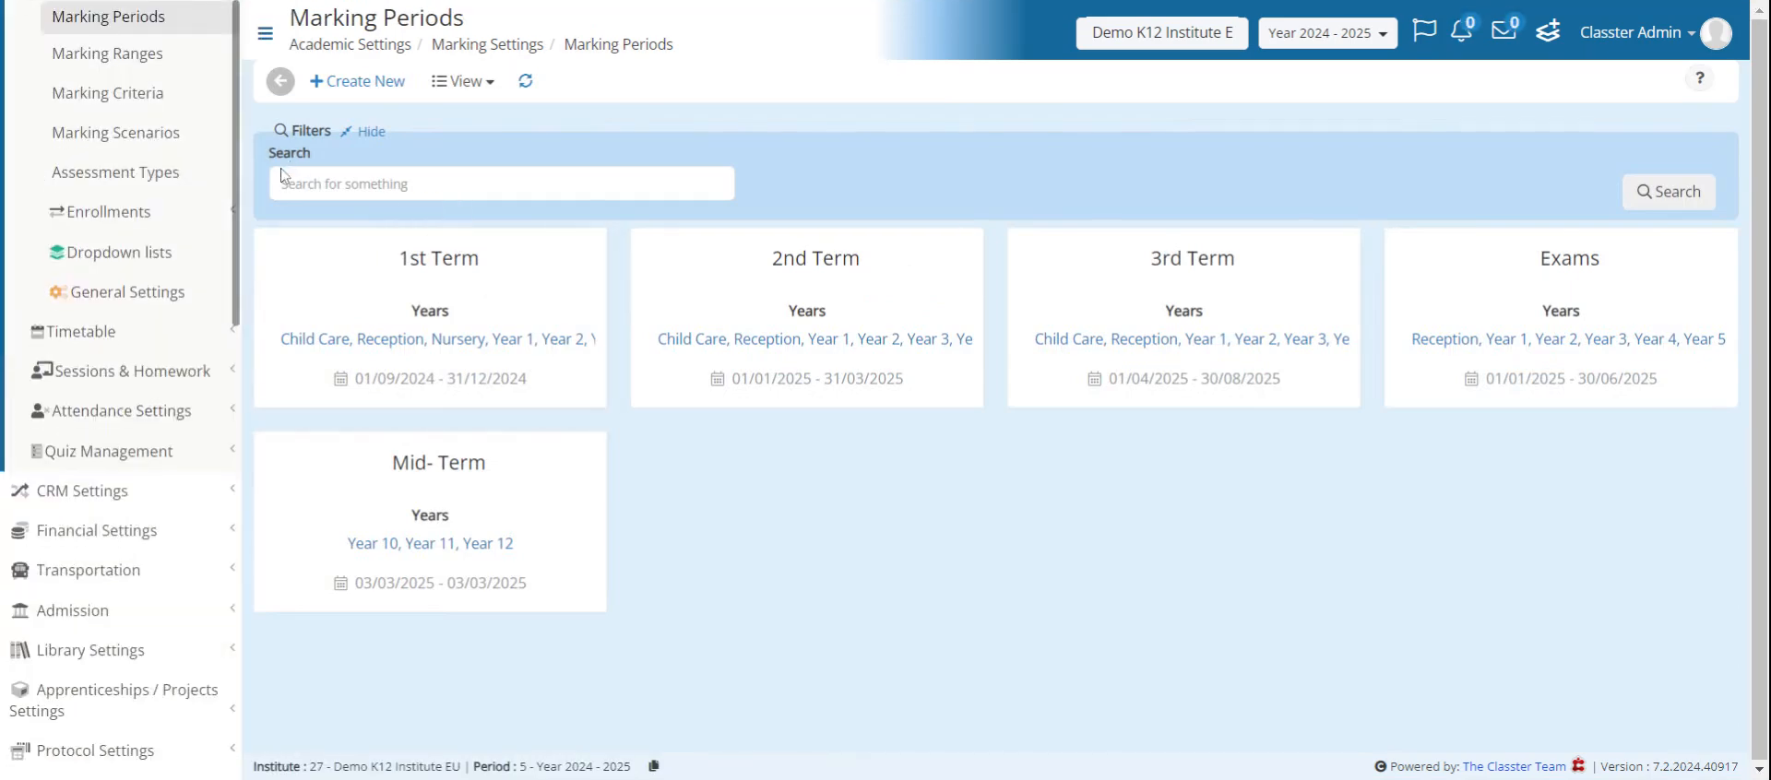
- Open the Marking Ranges page and examine its view options and the blank form for a new range
left_click(178, 59)
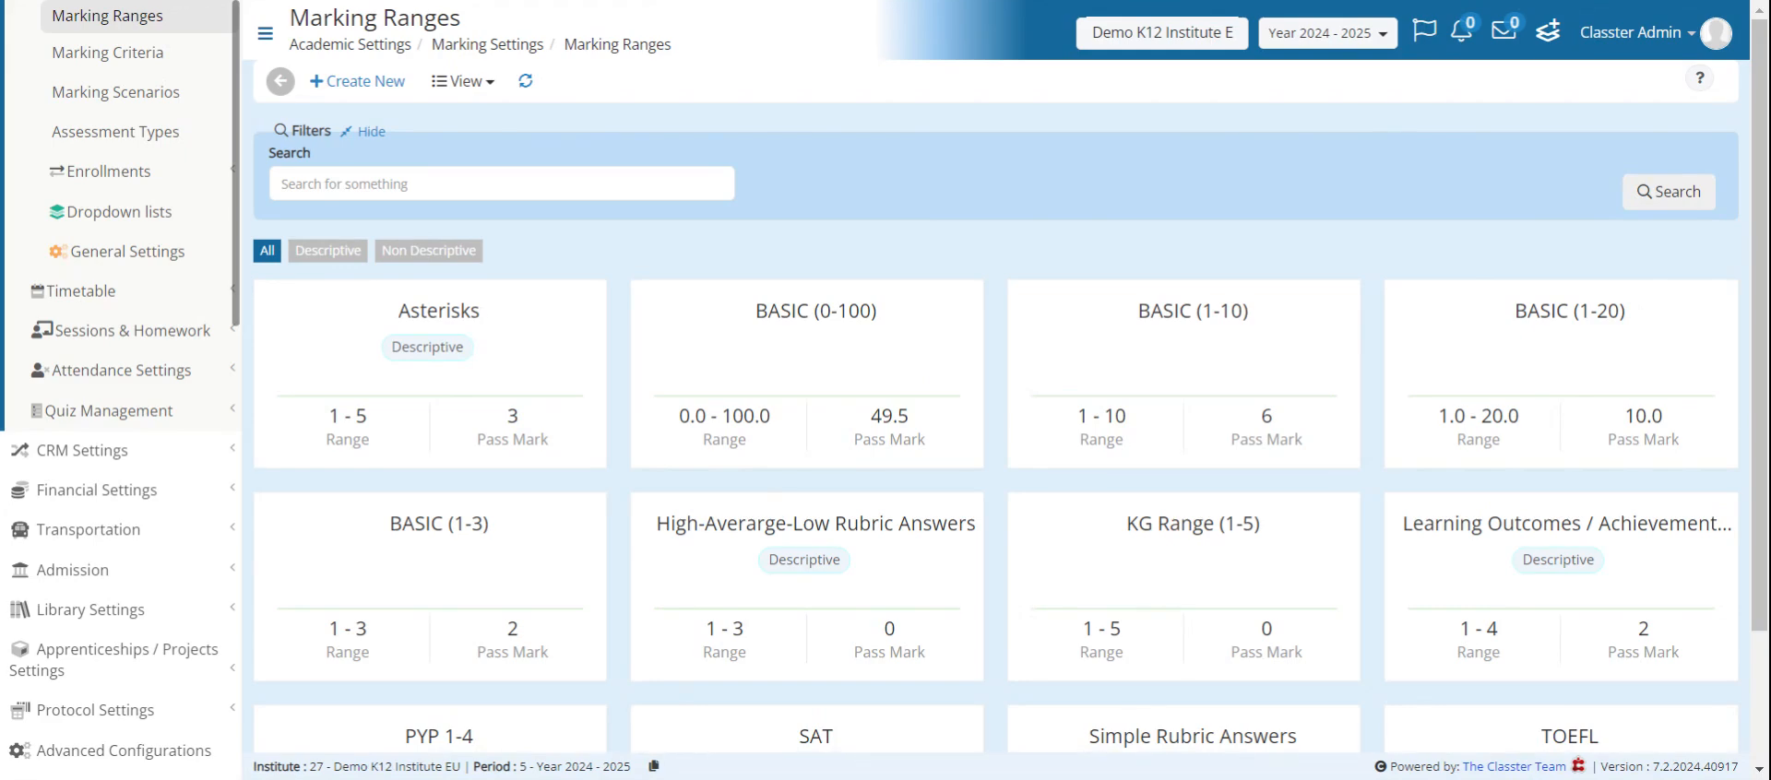
left_click(466, 82)
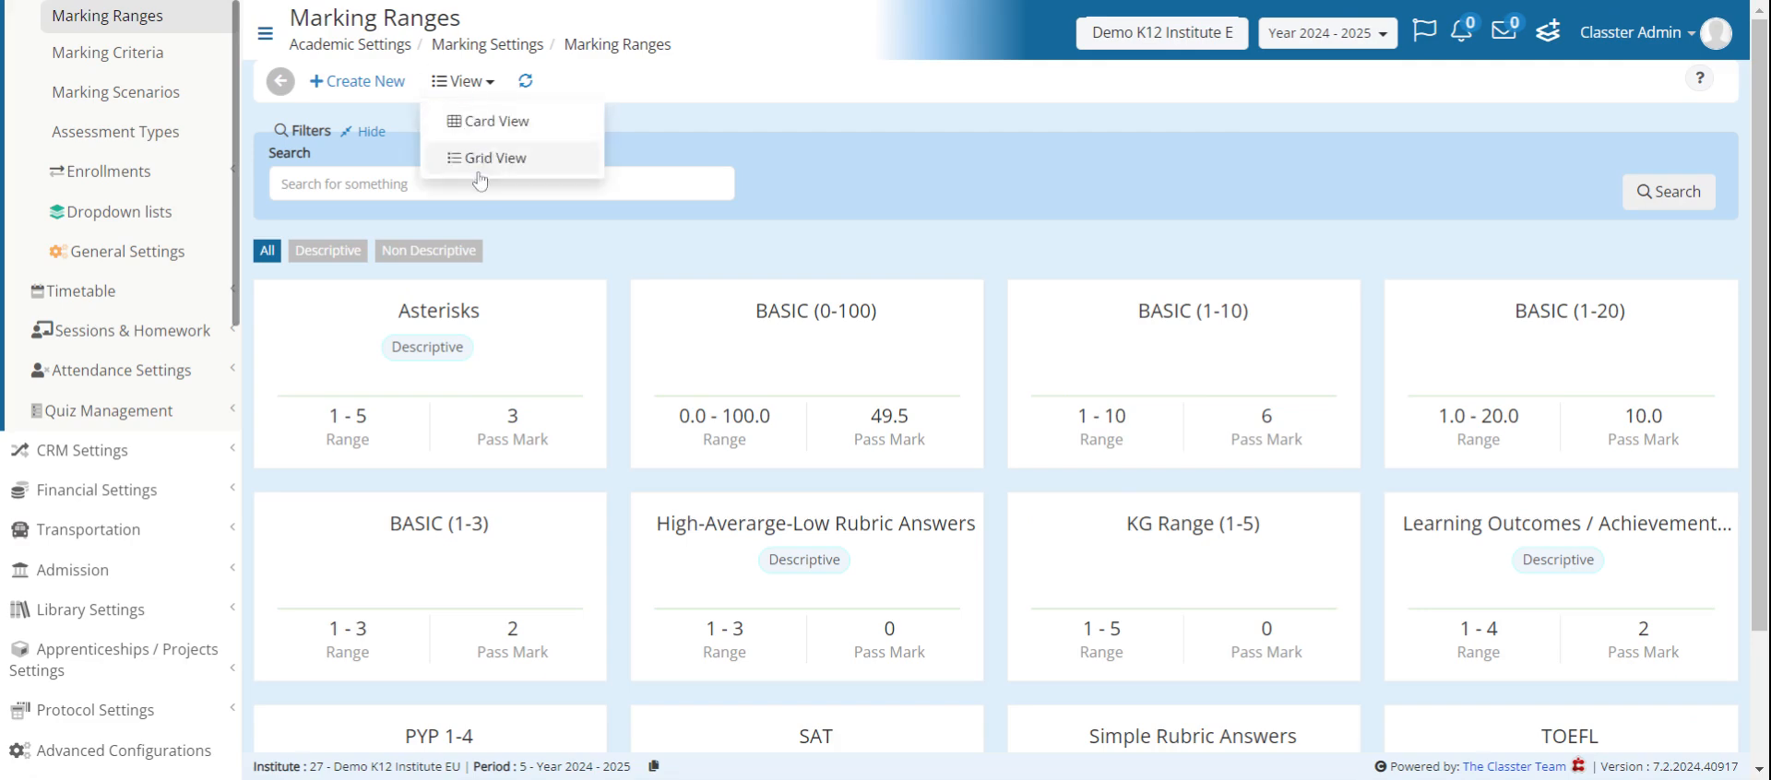
left_click(463, 83)
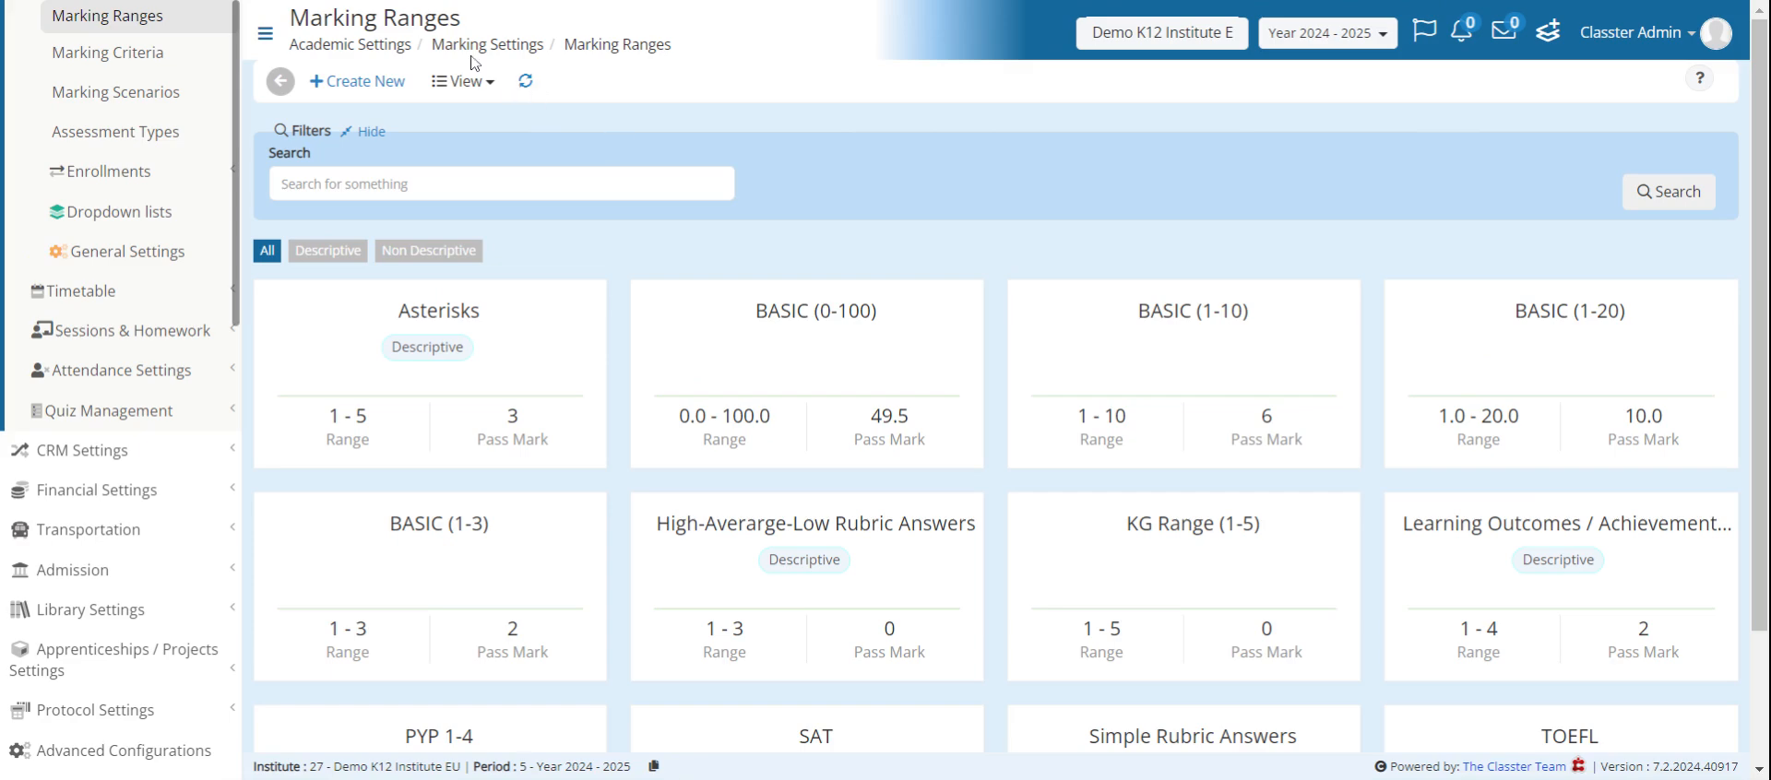
left_click(358, 81)
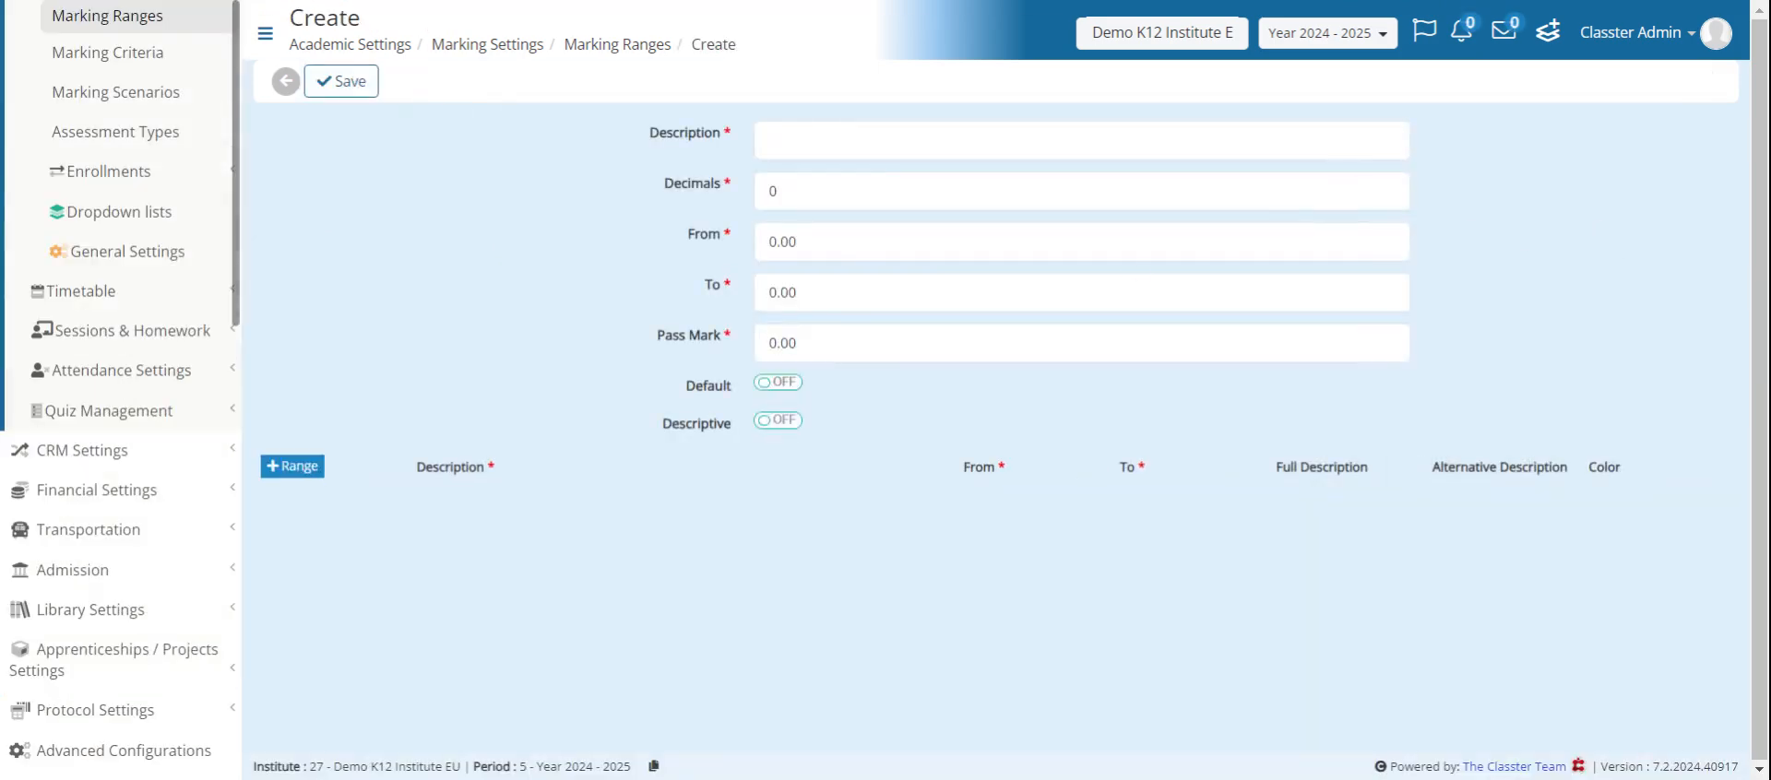
left_click(284, 83)
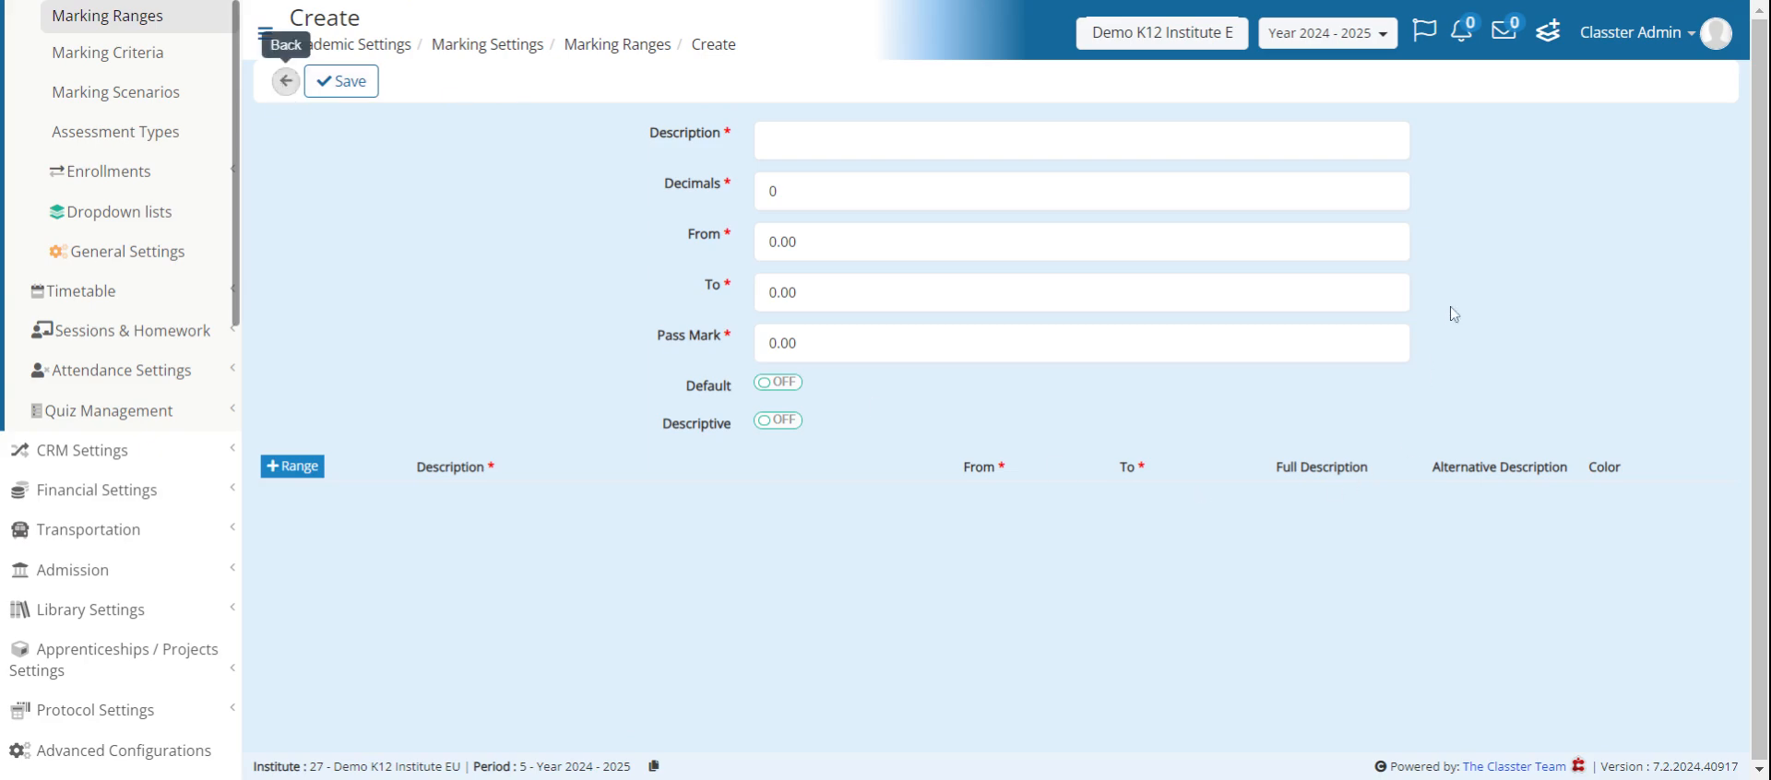
- Open the BASIC (0-100) marking range, review its decimals, limits and pass mark, and return to the list
scroll(1119, 267, "down", 1)
scroll(1120, 266, "down", 1)
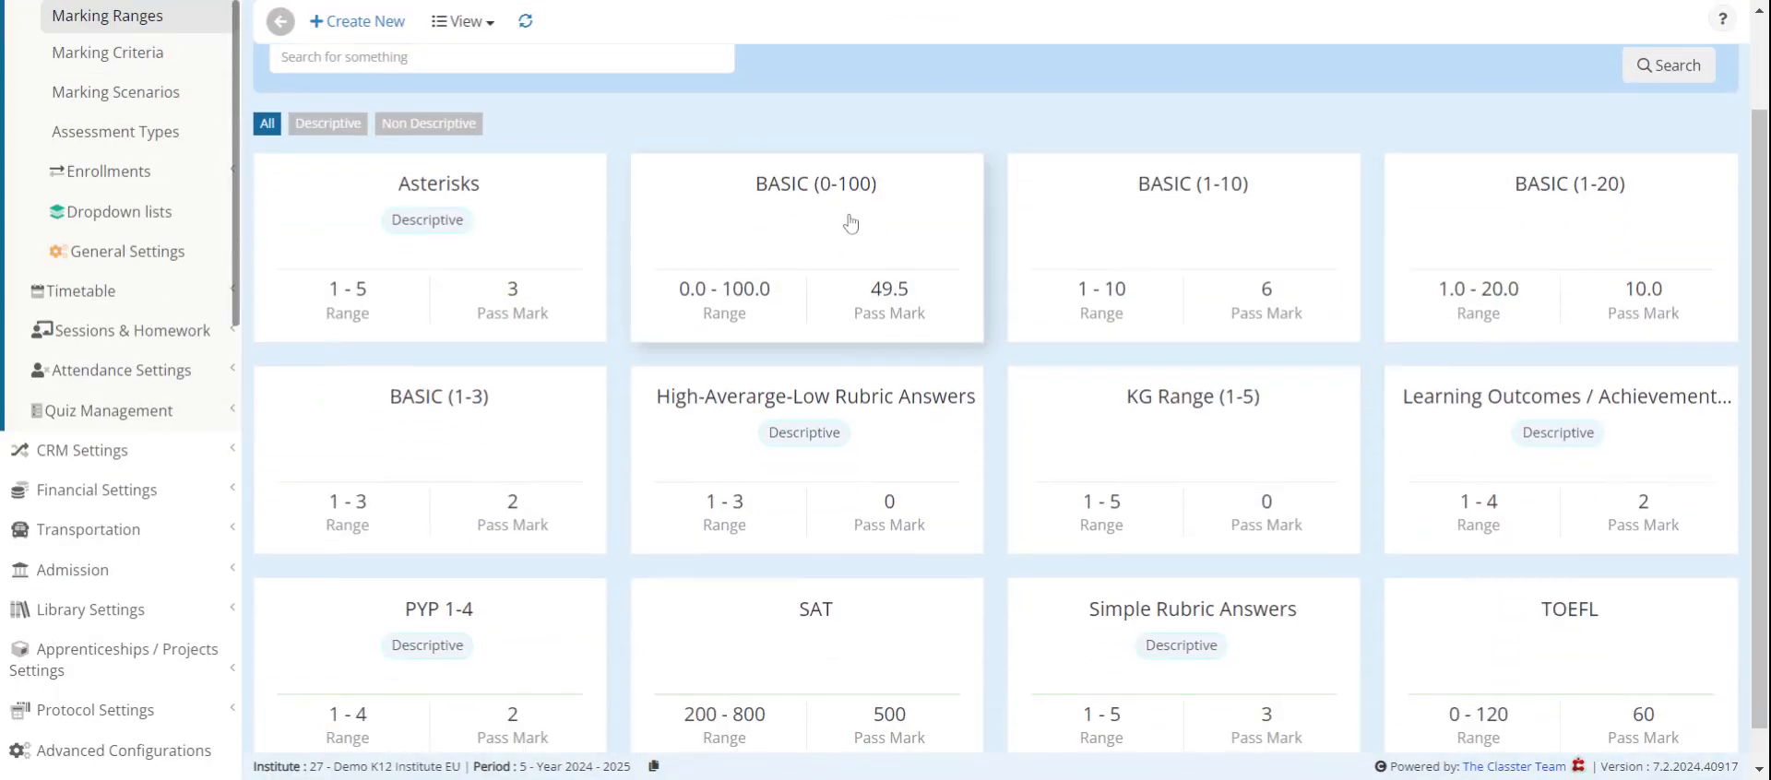
left_click(933, 210)
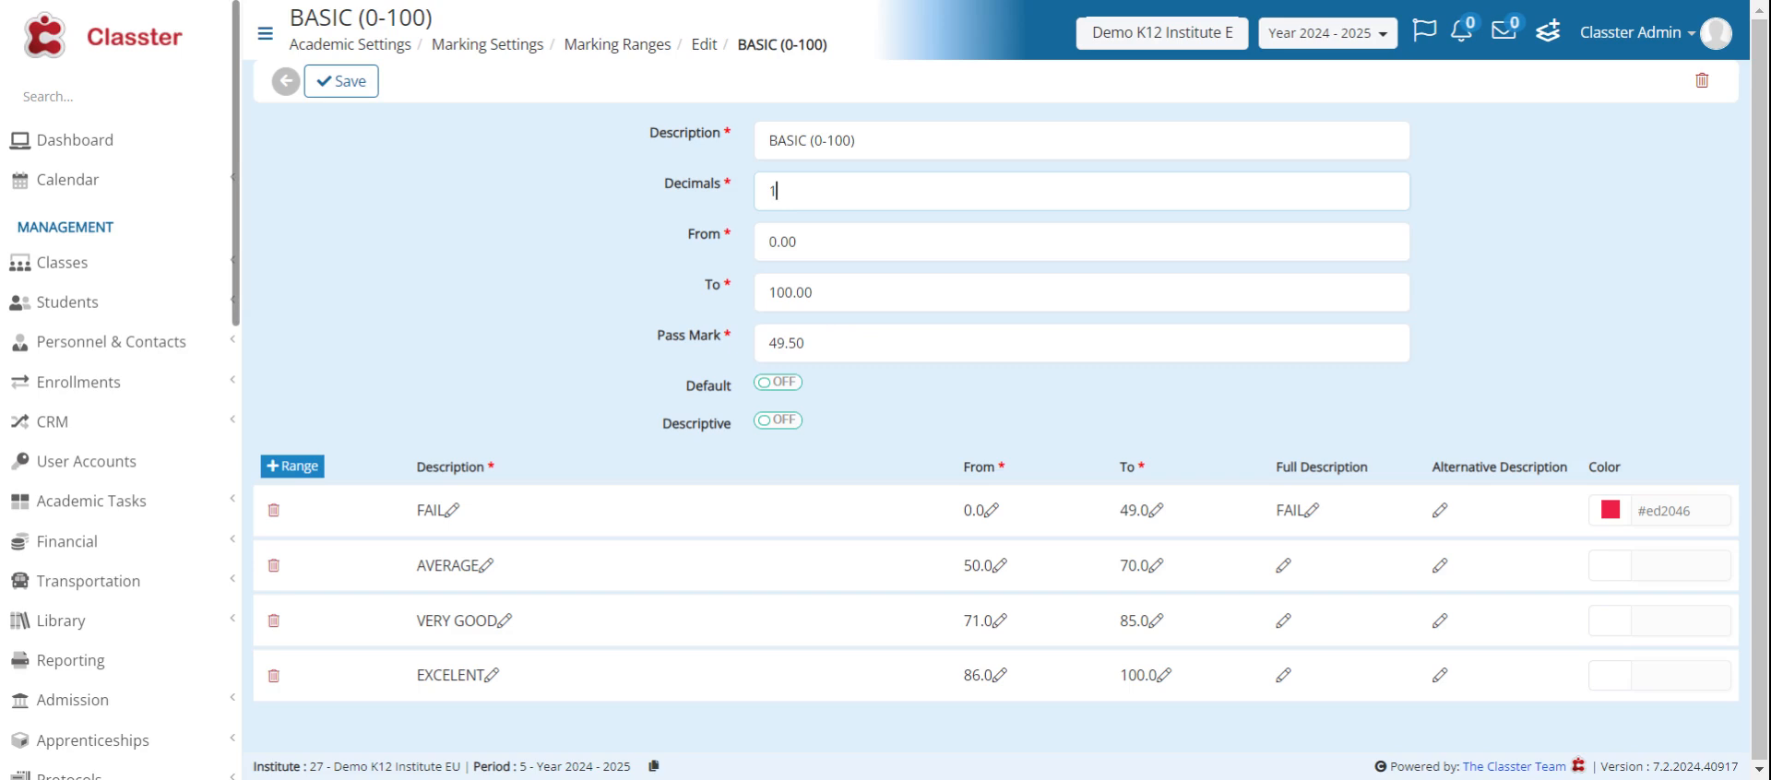
left_click(776, 190)
left_click_drag(688, 242, 724, 245)
left_click_drag(702, 288, 732, 288)
left_click(655, 265)
left_click_drag(659, 341, 746, 344)
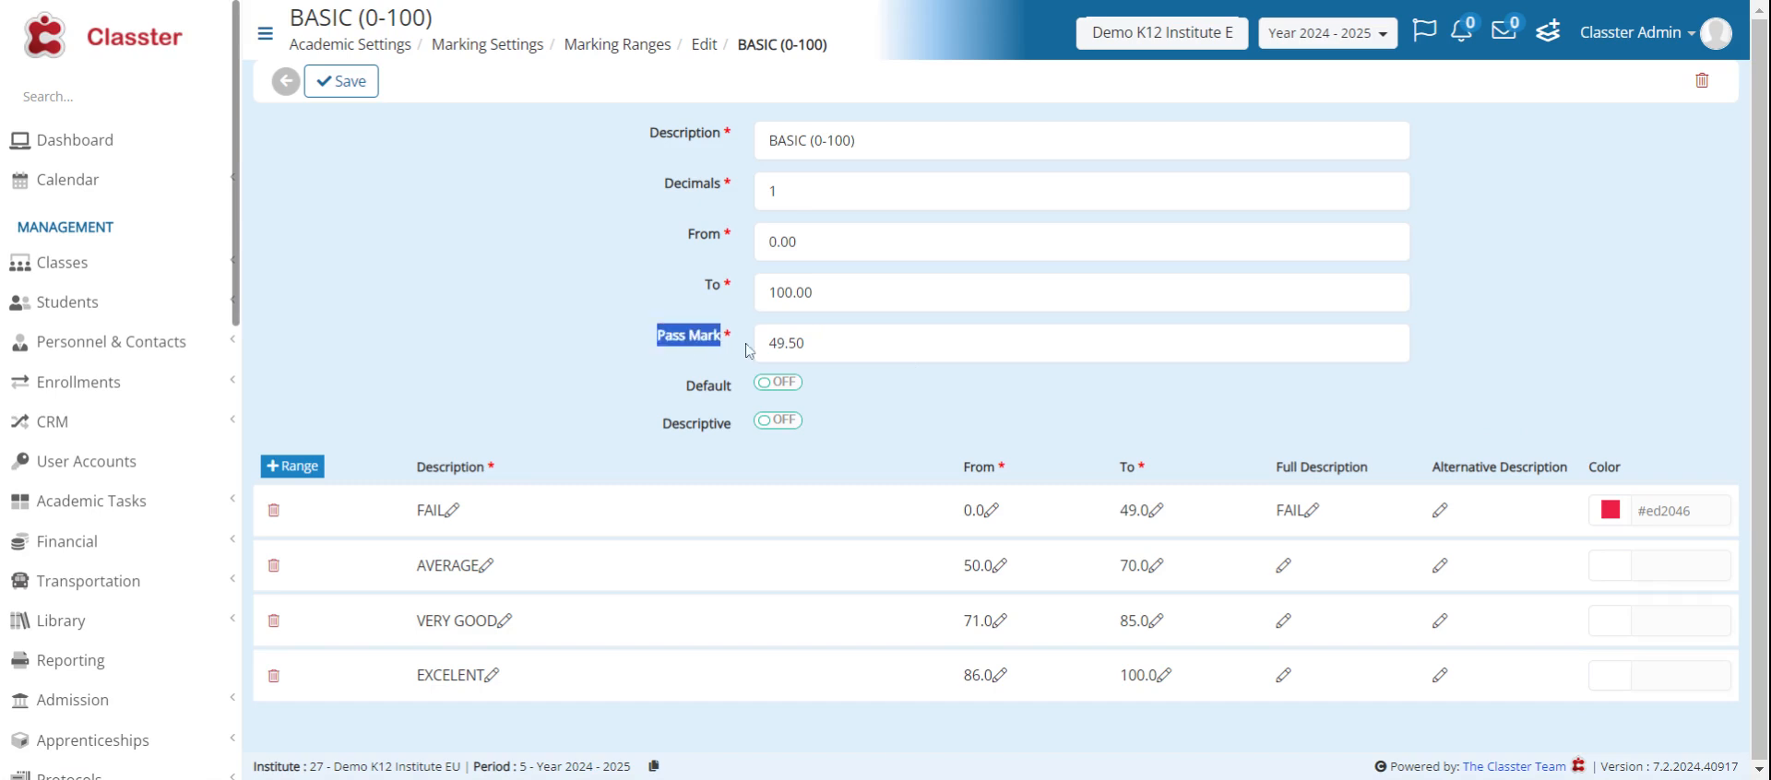
left_click(807, 344)
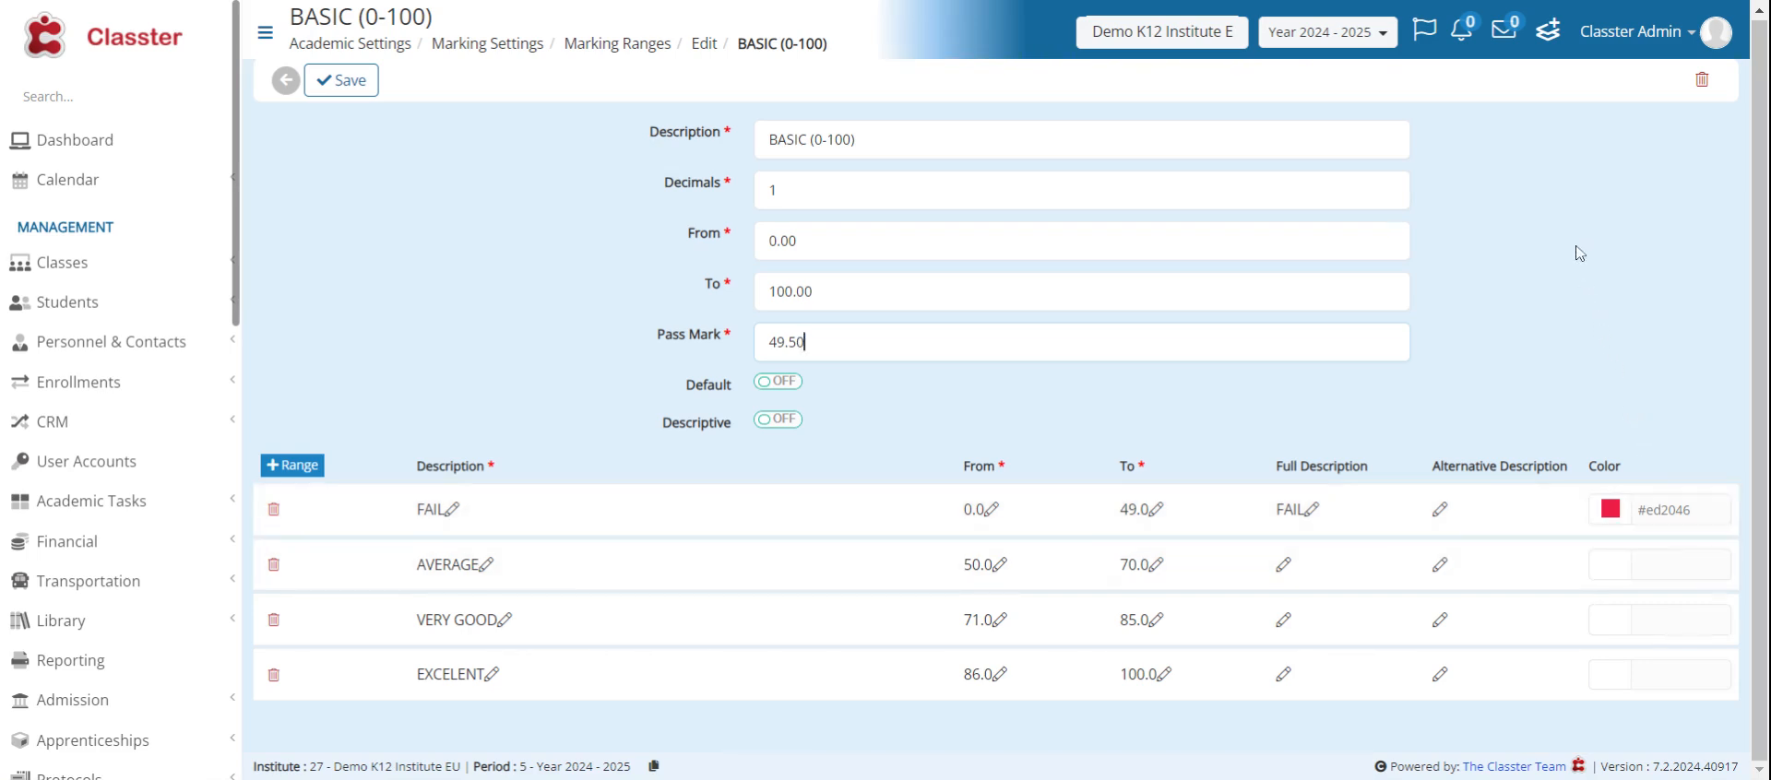
left_click(289, 92)
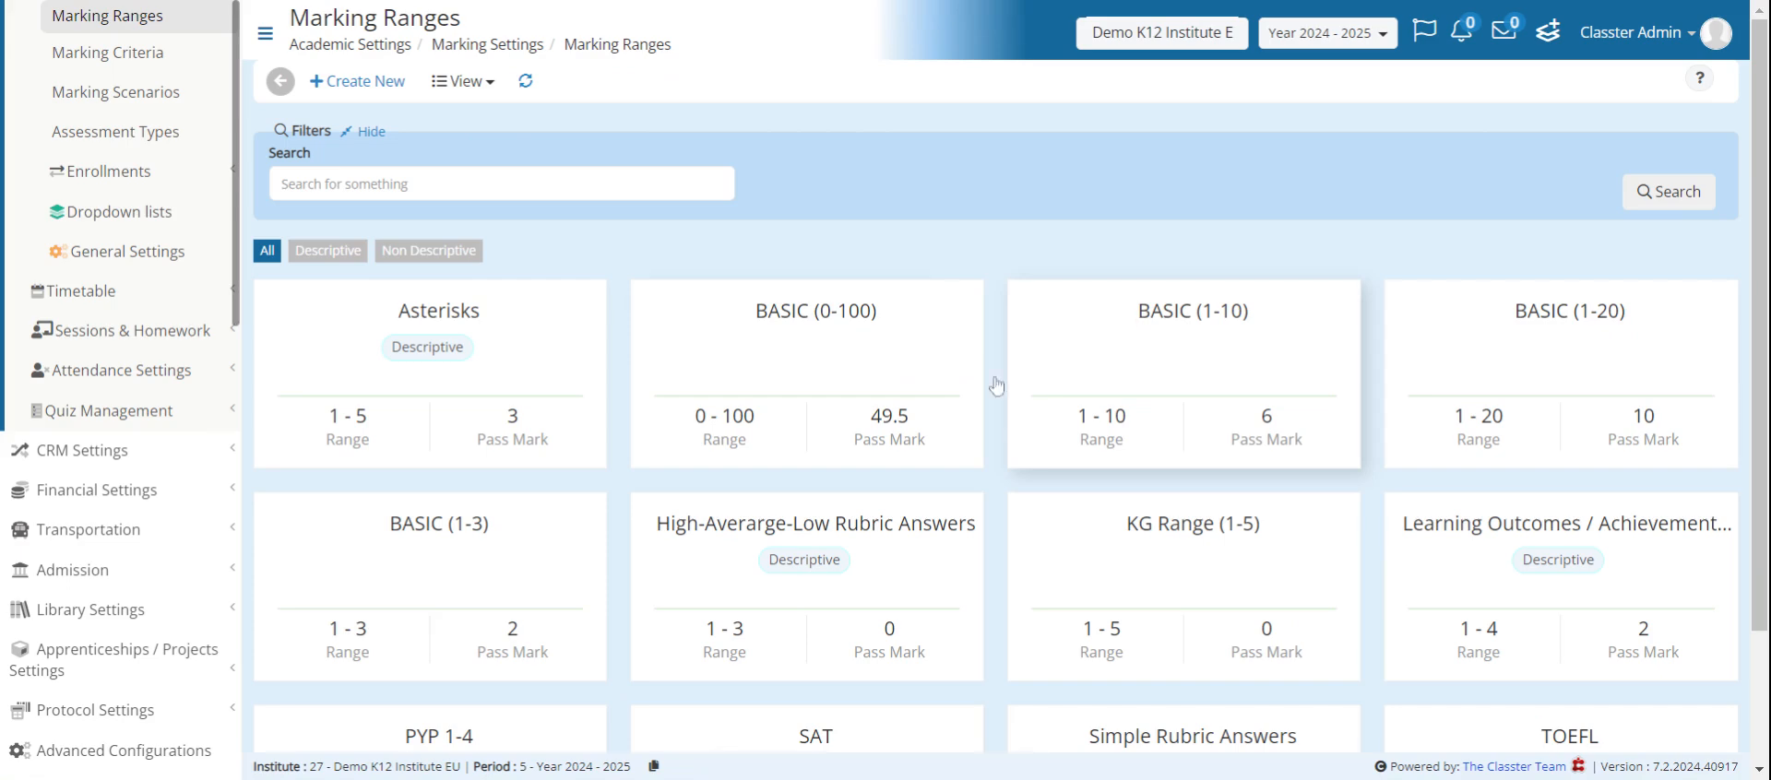
- Open the Marking Criteria page and filter the list to numeric criteria
left_click(139, 65)
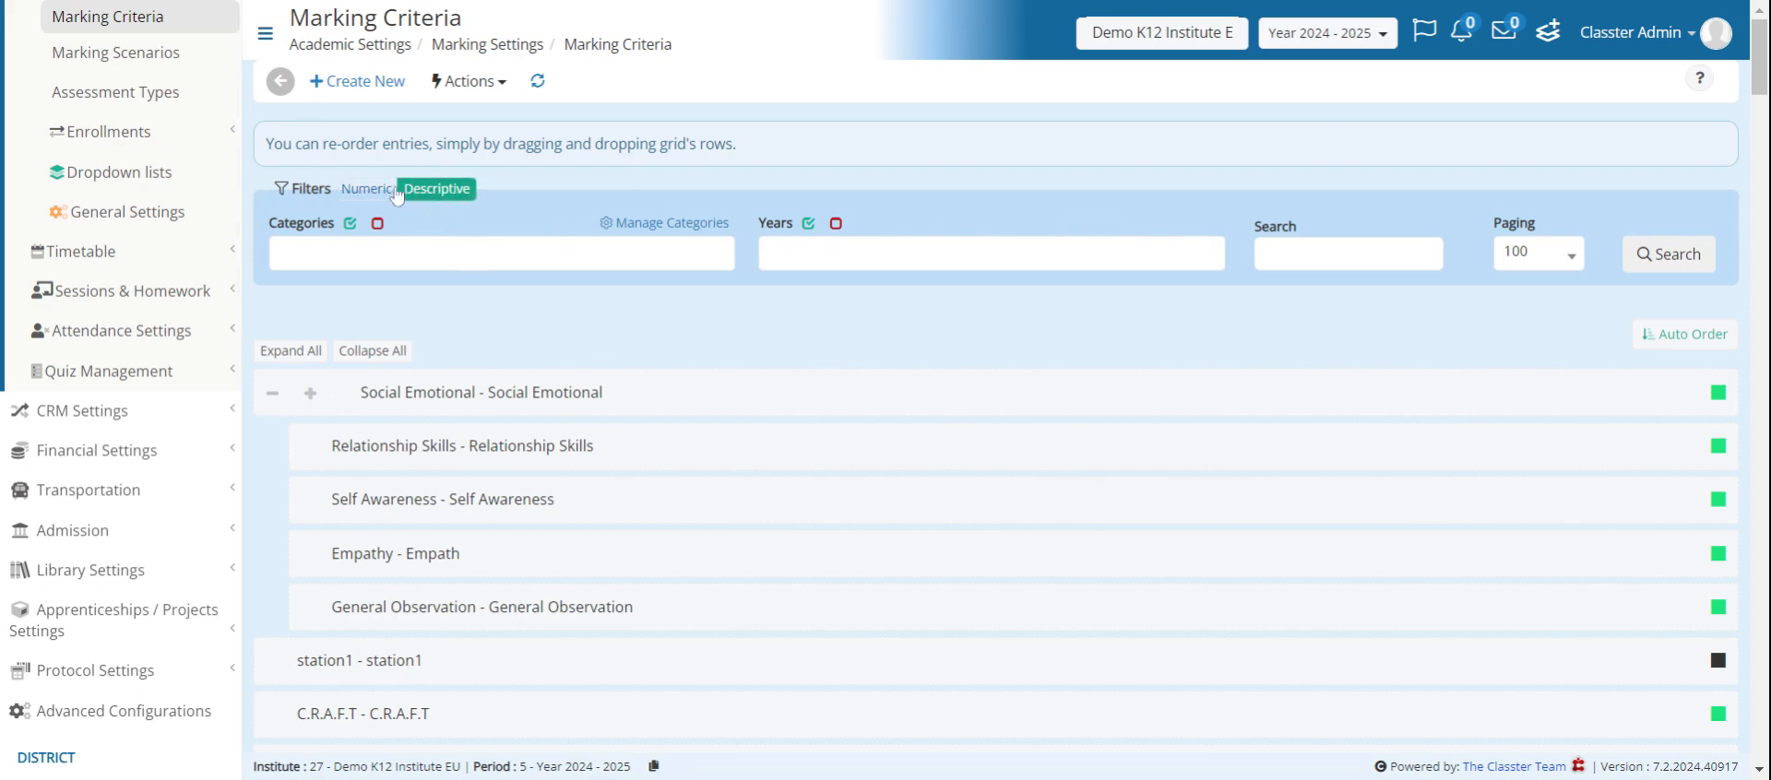
left_click(367, 190)
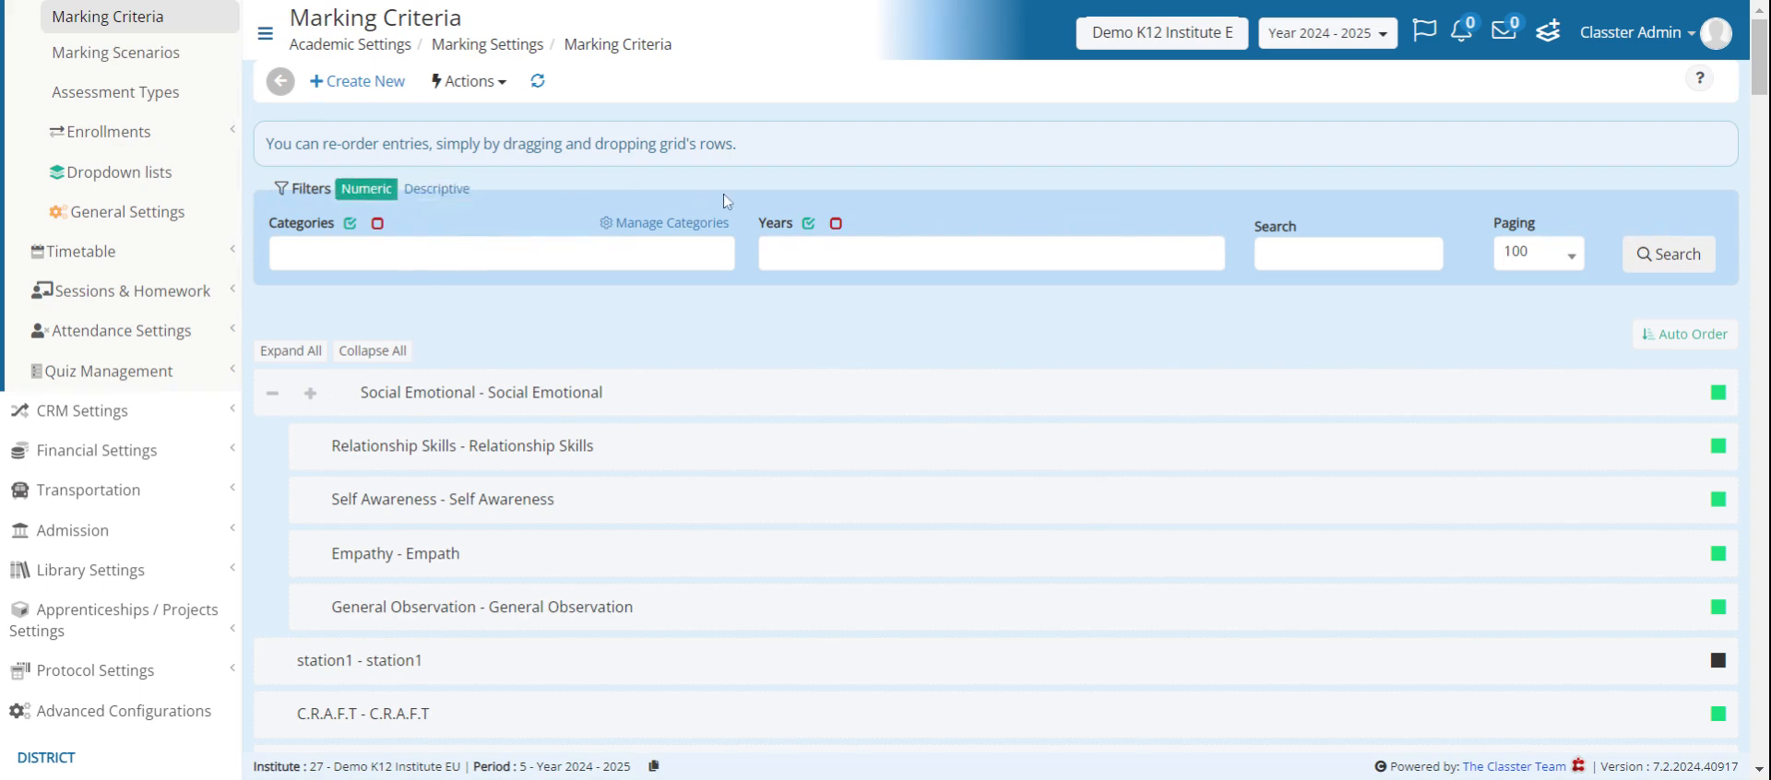
left_click(1639, 255)
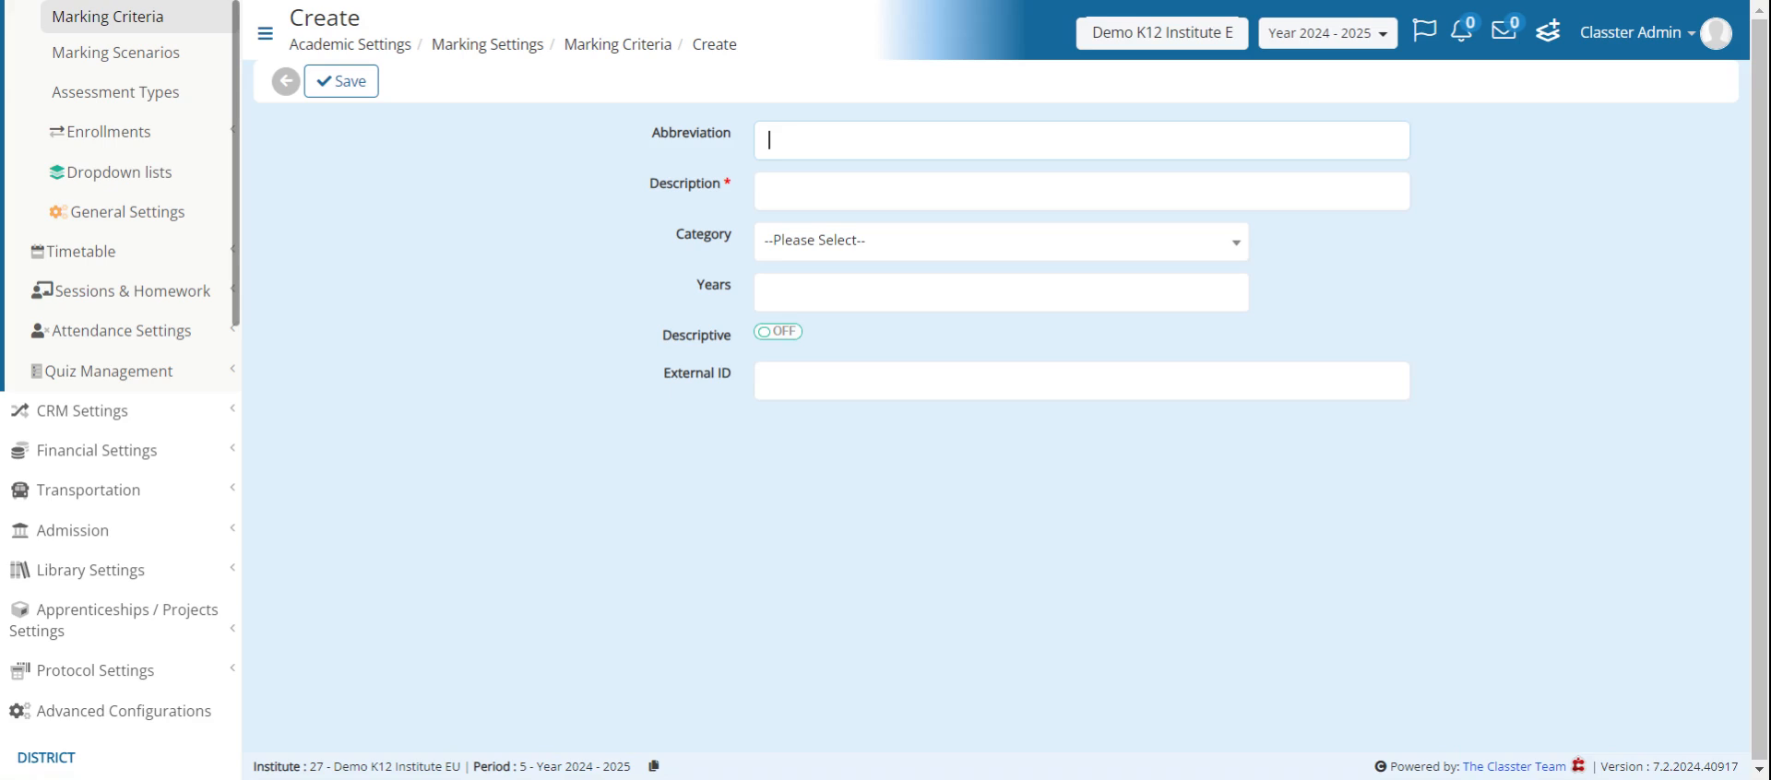
- Examine the blank form for a new marking criterion and its category choices, and return to the list unsaved
key("Tab")
left_click(792, 251)
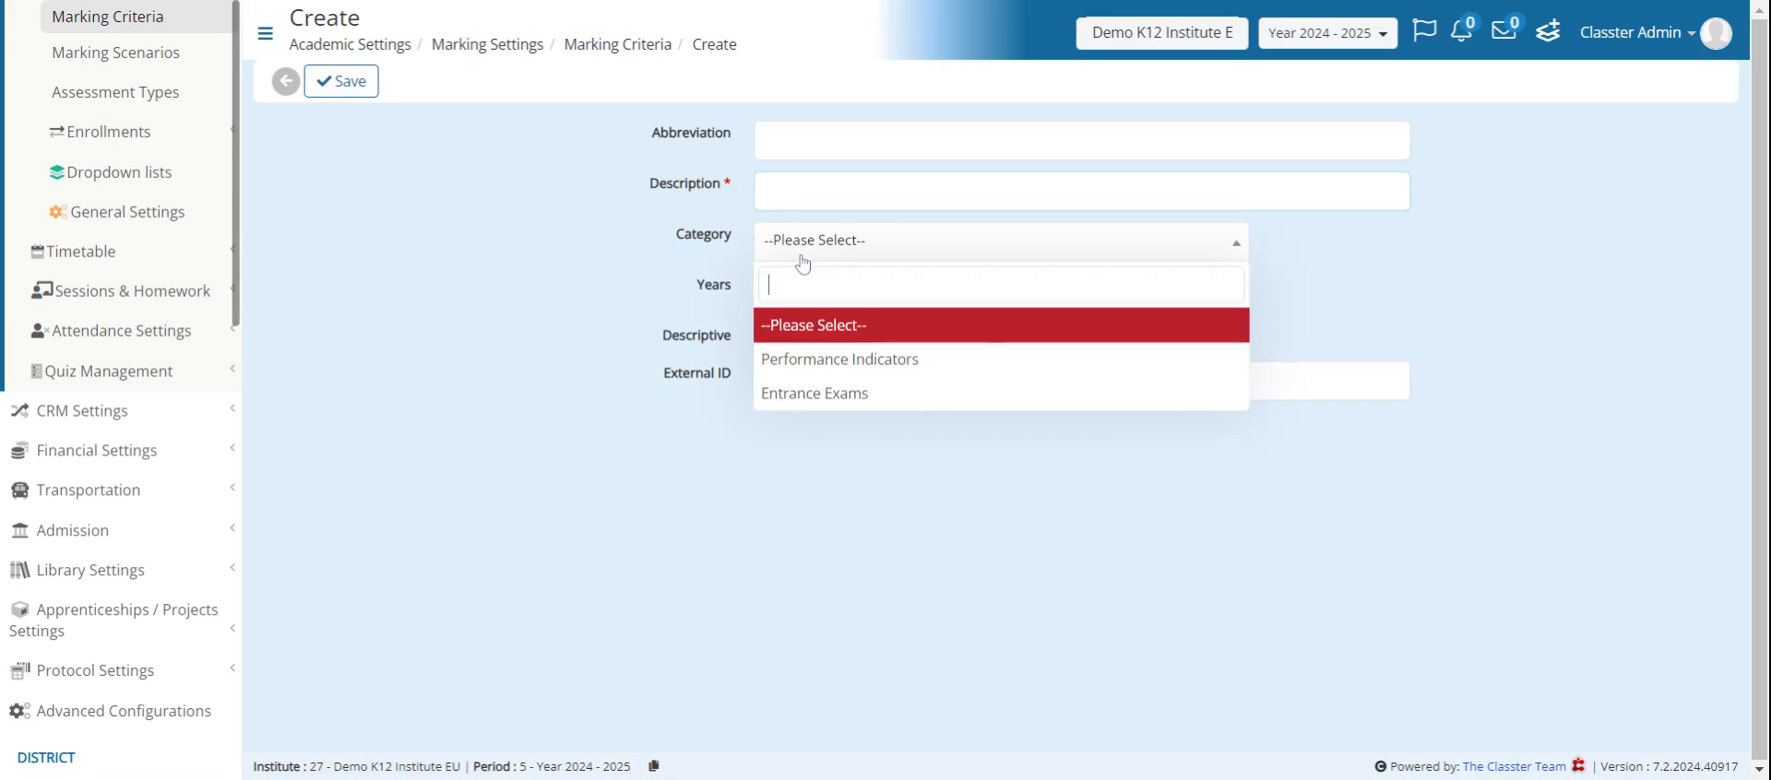
left_click(1431, 288)
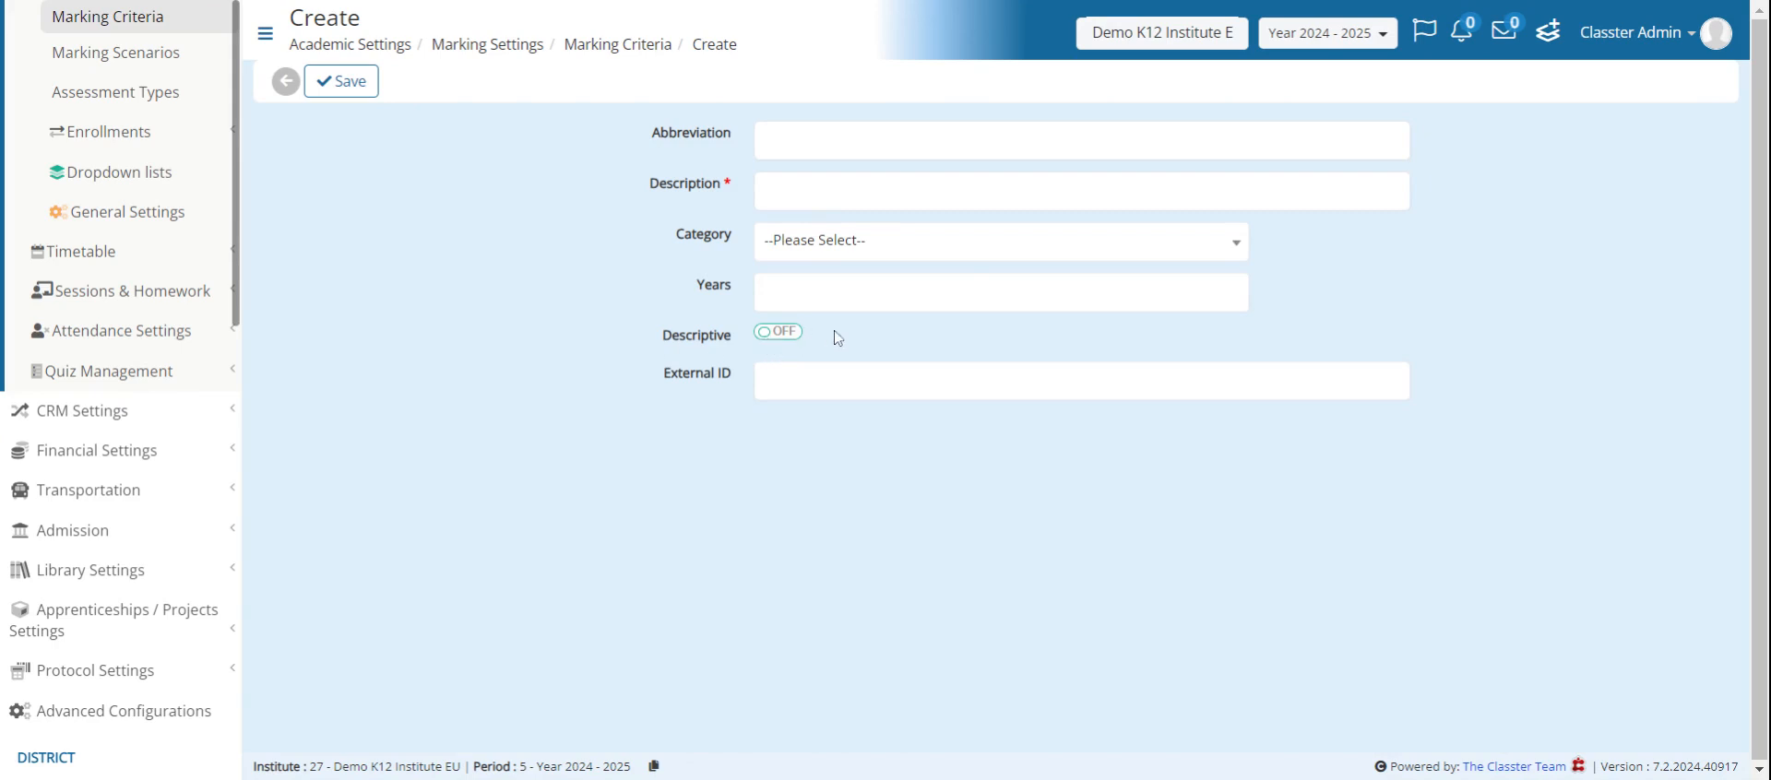
left_click(286, 81)
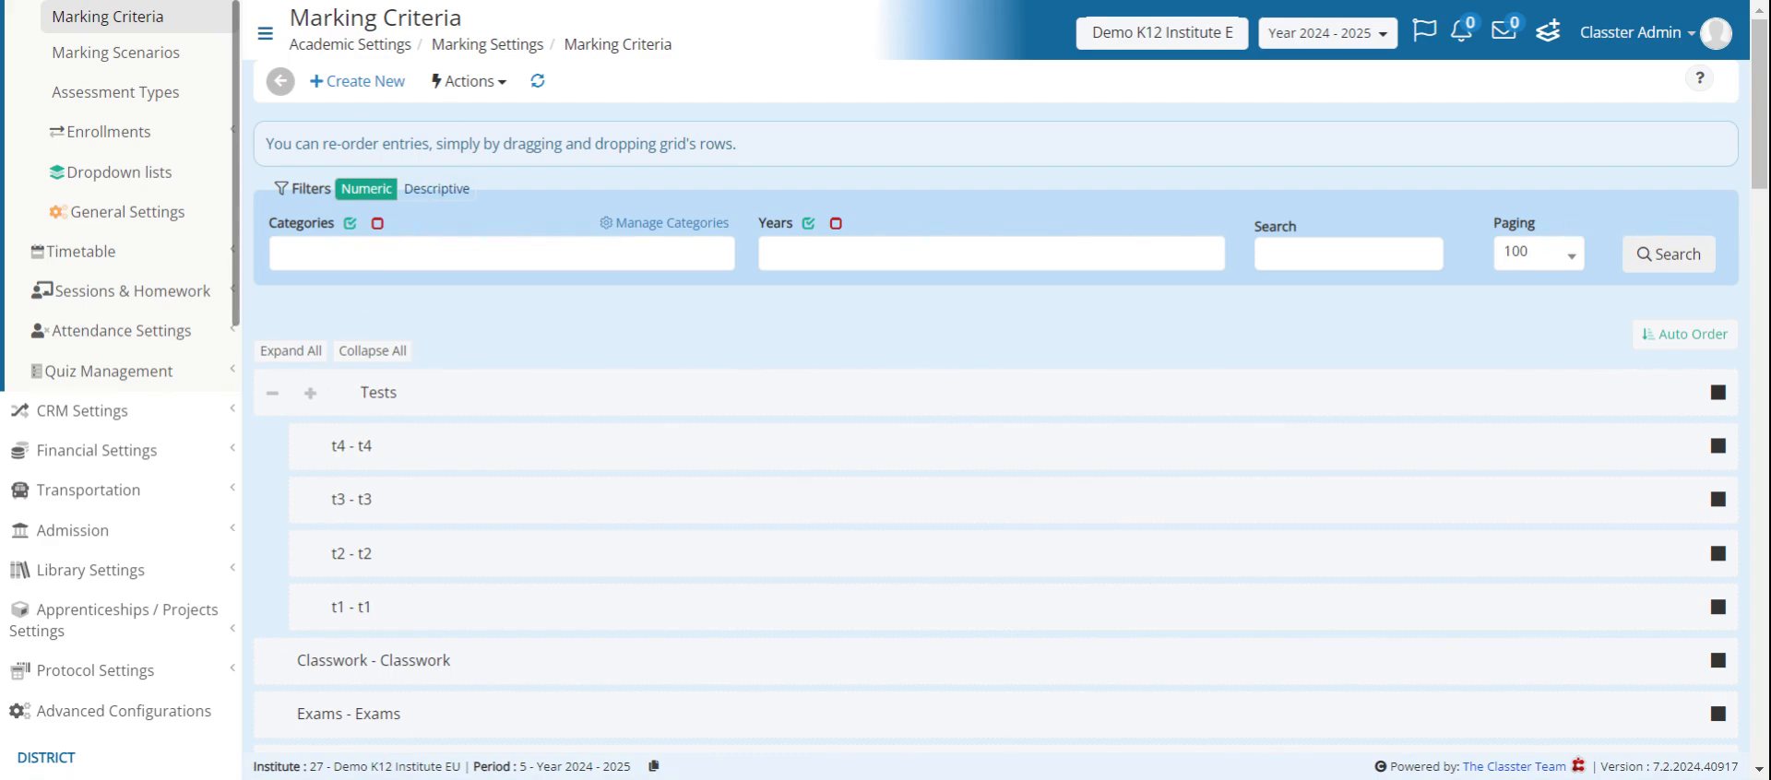
- Open the Exams marking criterion, review its details, and return to the criteria list
scroll(664, 353, "down", 4)
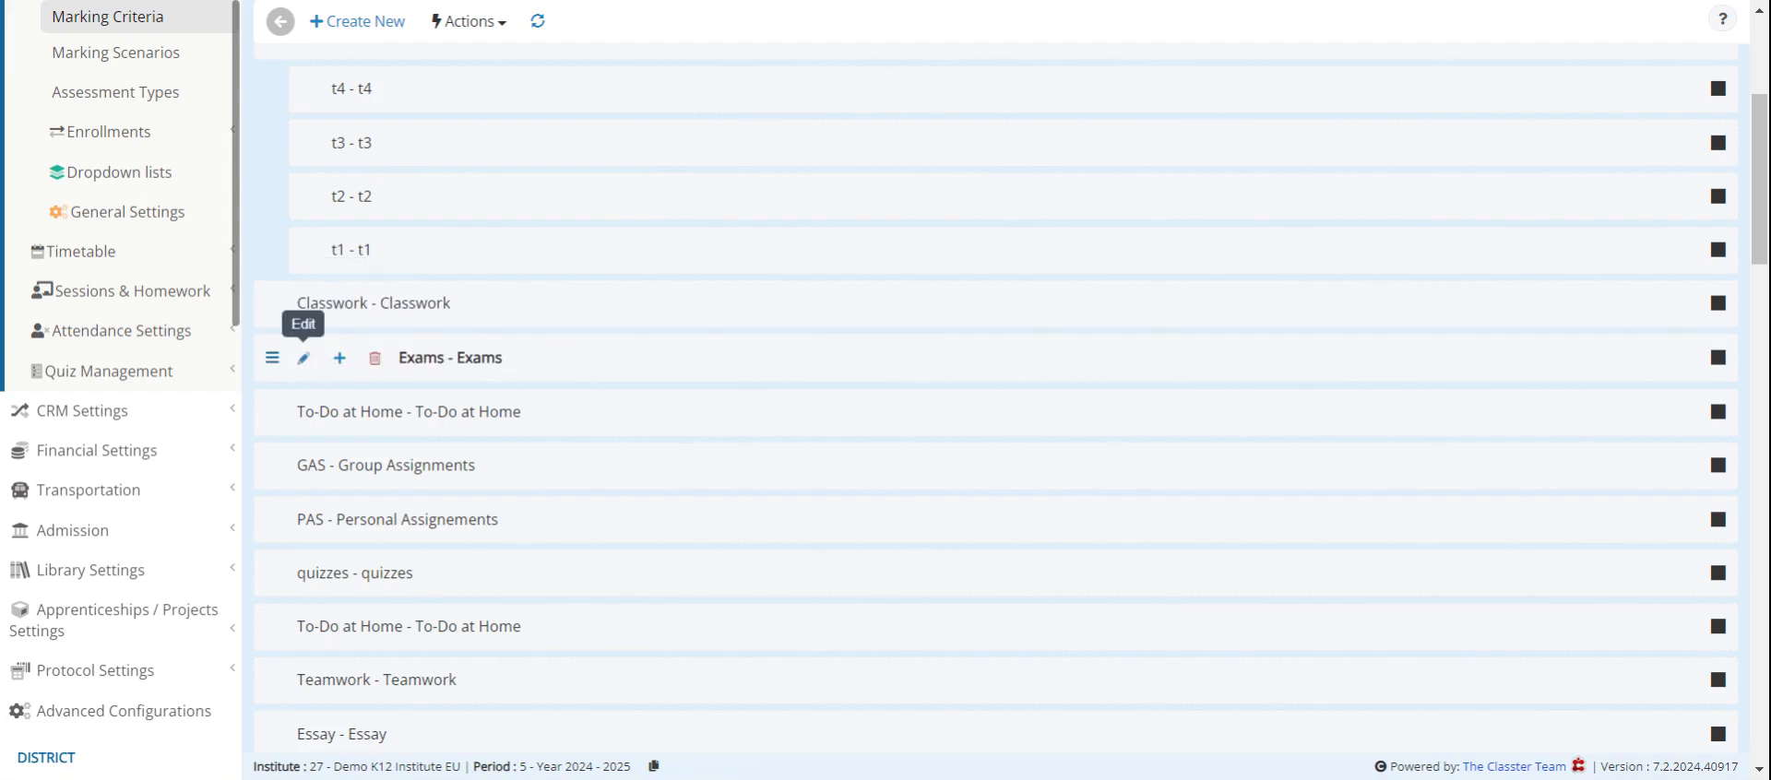
left_click(302, 357)
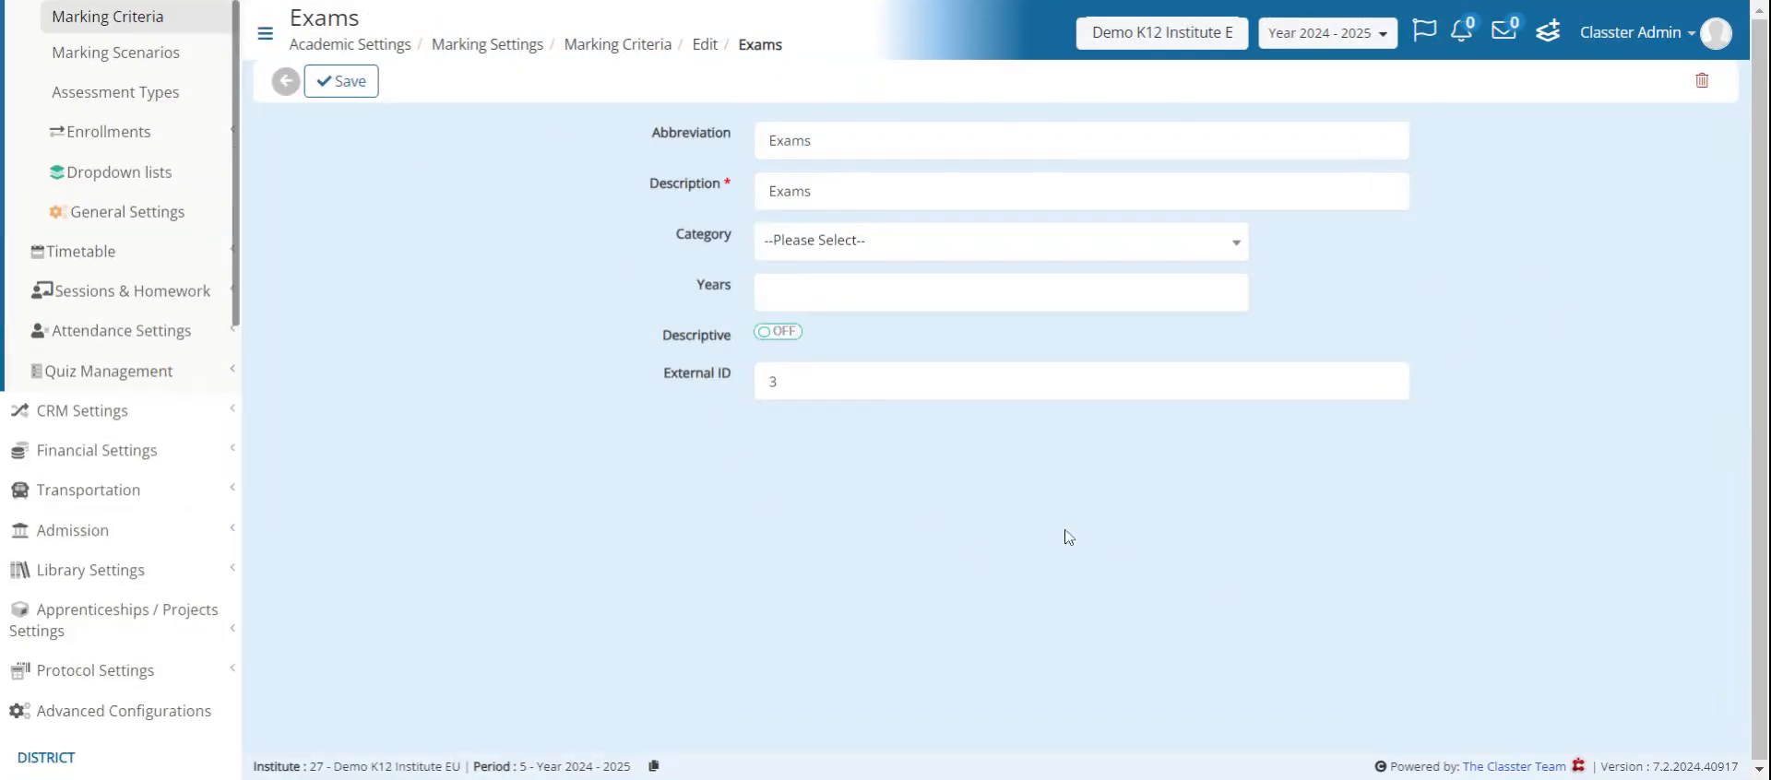
left_click(286, 82)
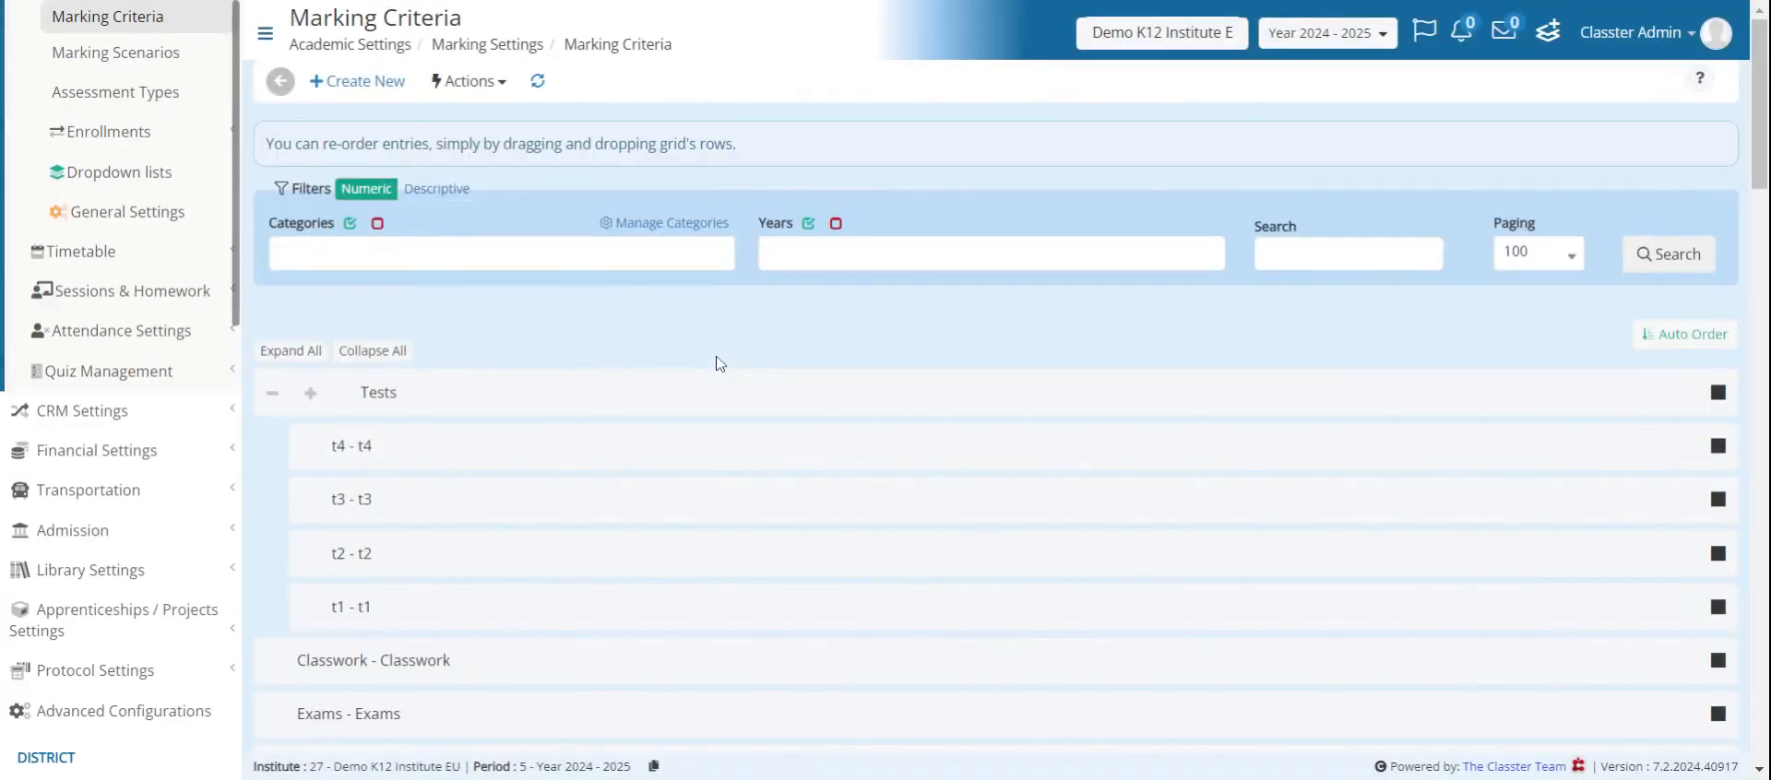
- Open the form for creating a sub-criterion under the Exams marking criterion
mouse_move(419, 403)
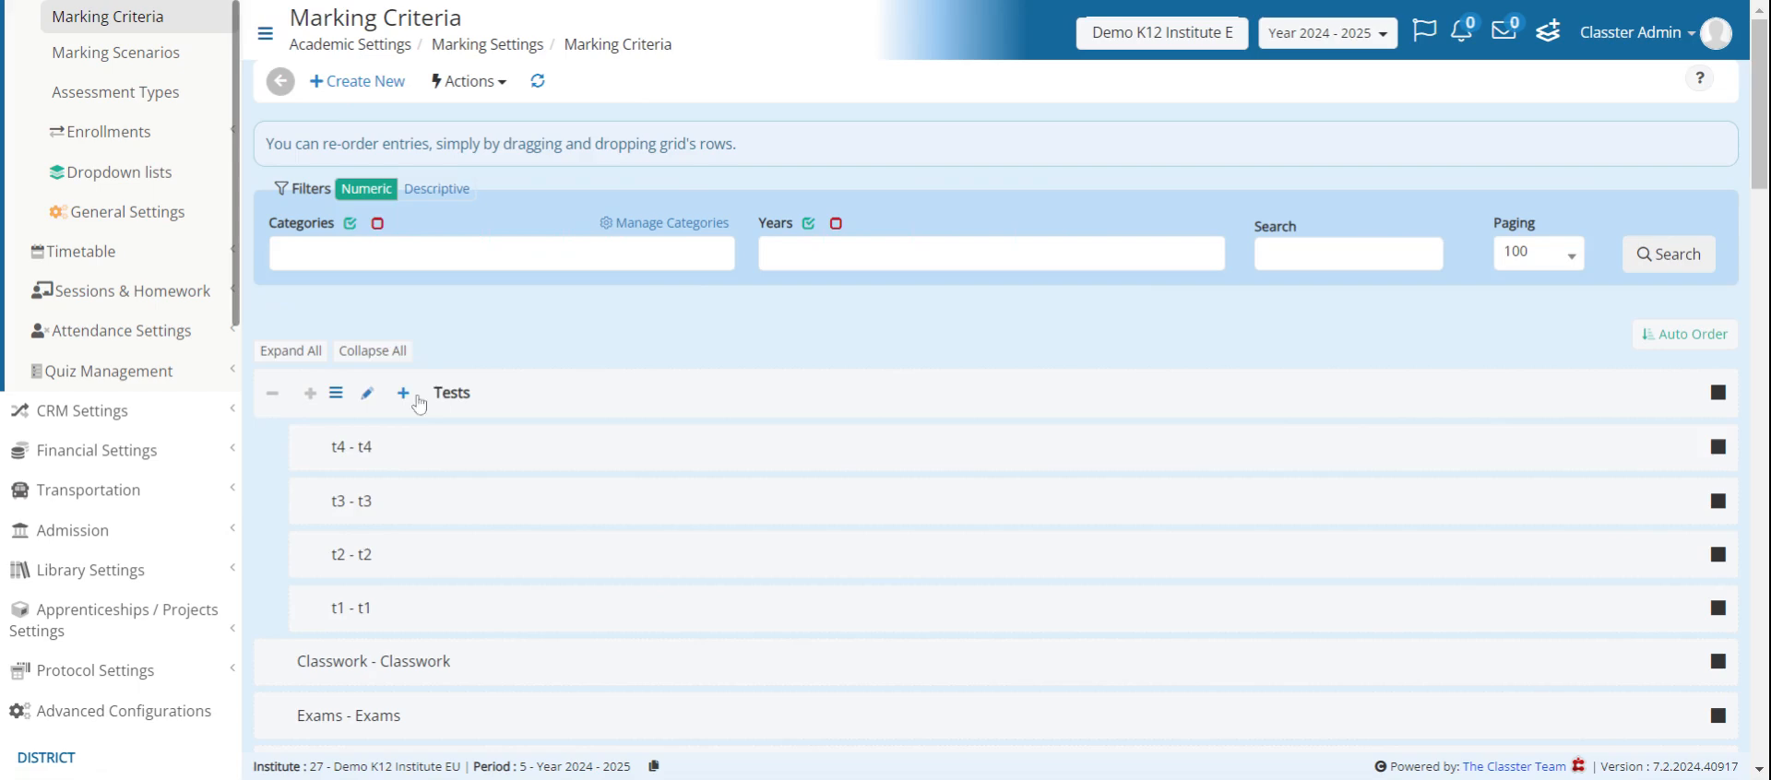
scroll(720, 376, "down", 6)
mouse_move(294, 136)
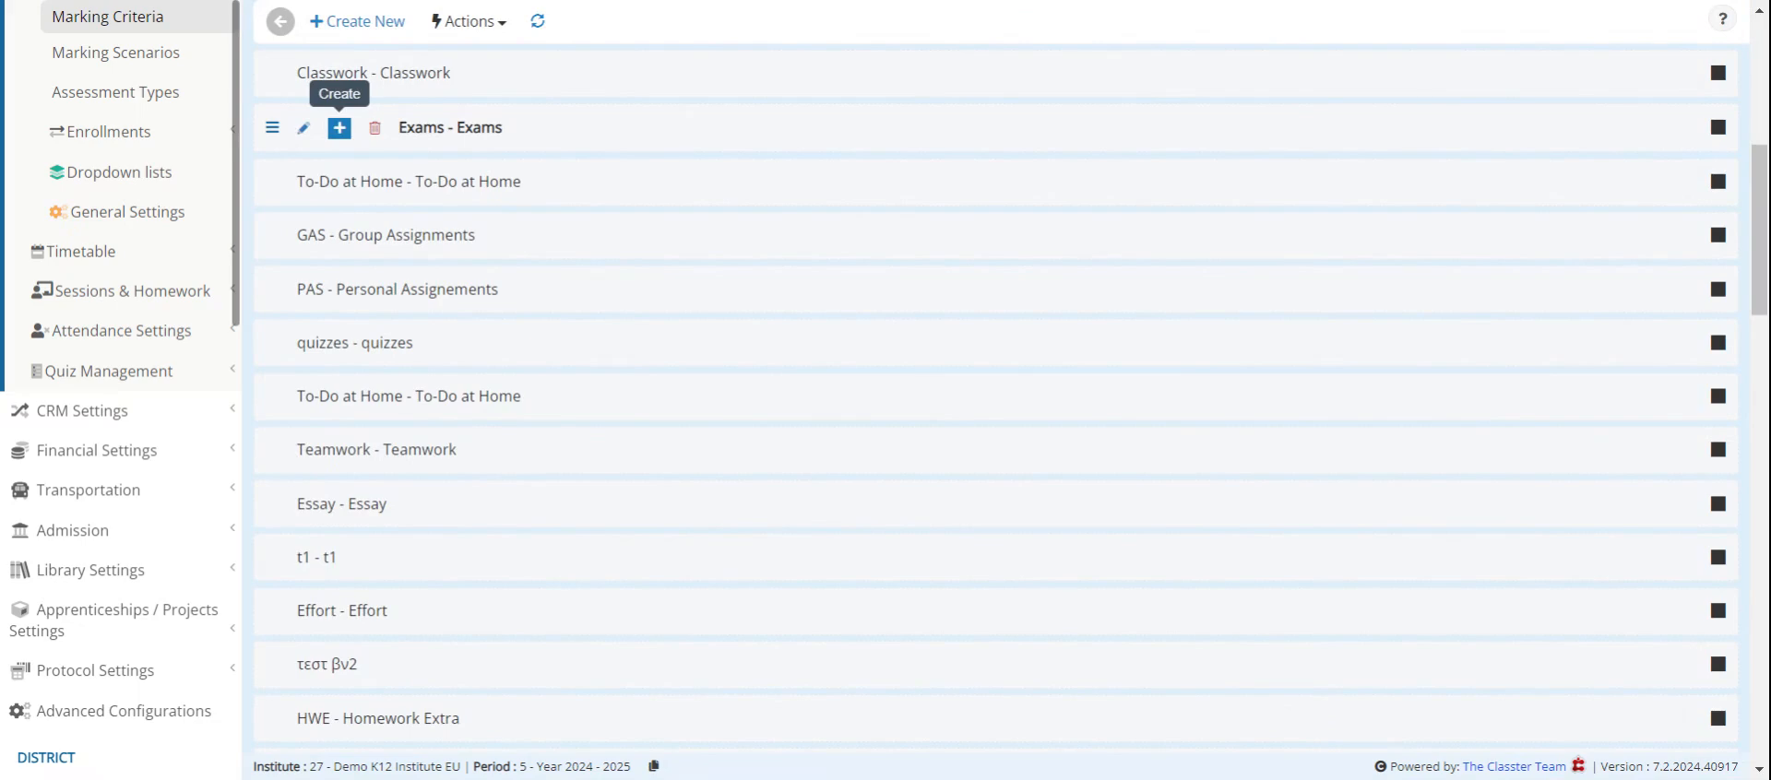
left_click(337, 129)
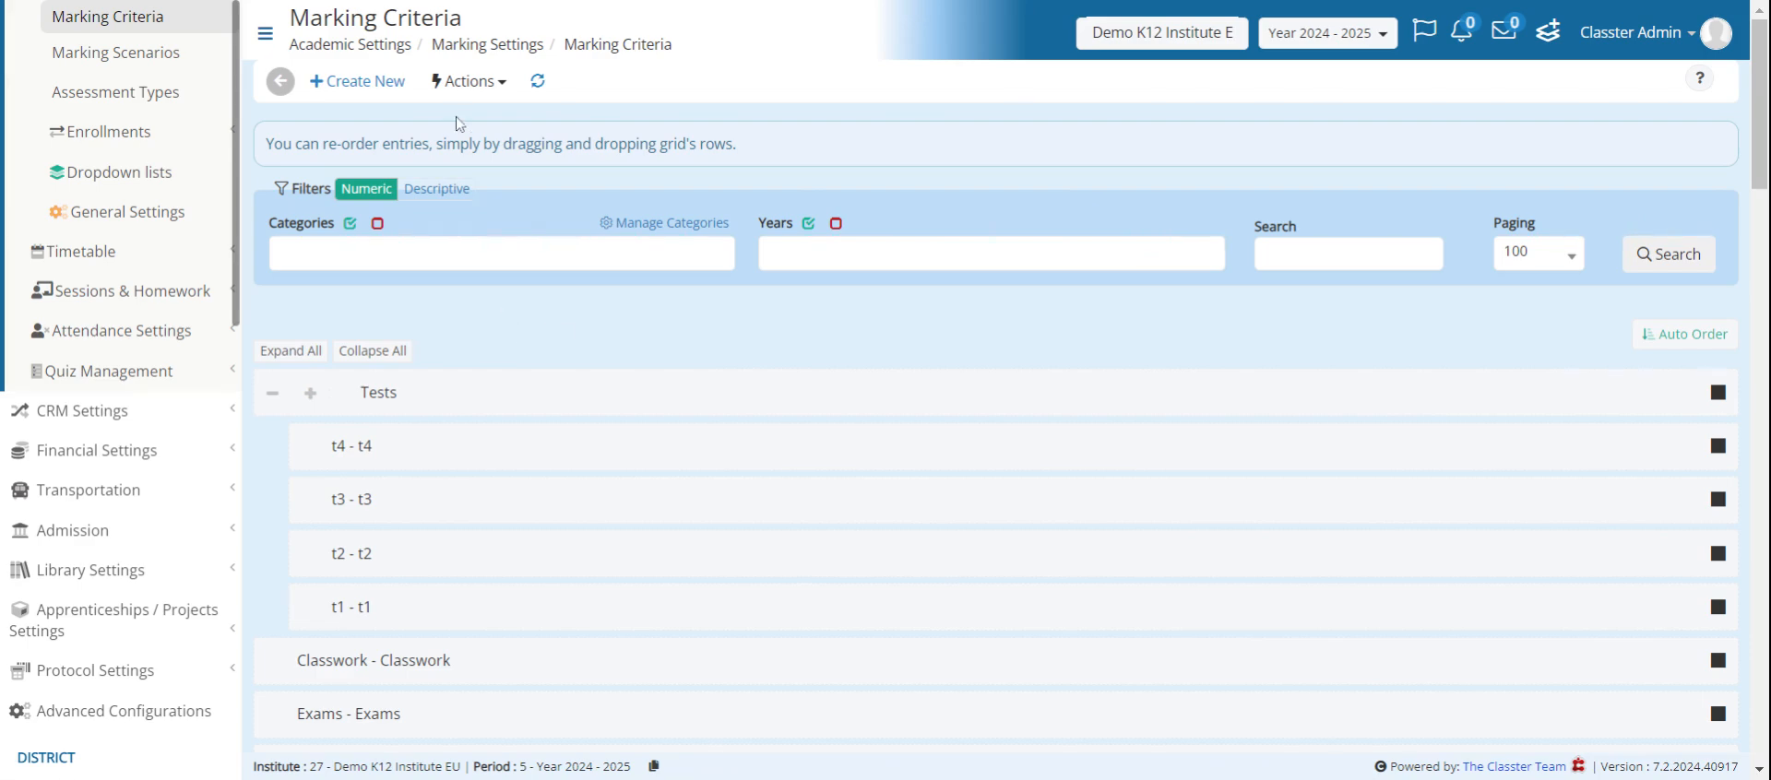
- Open the category management for marking criteria, review the existing categories, and return to the criteria list
left_click(661, 224)
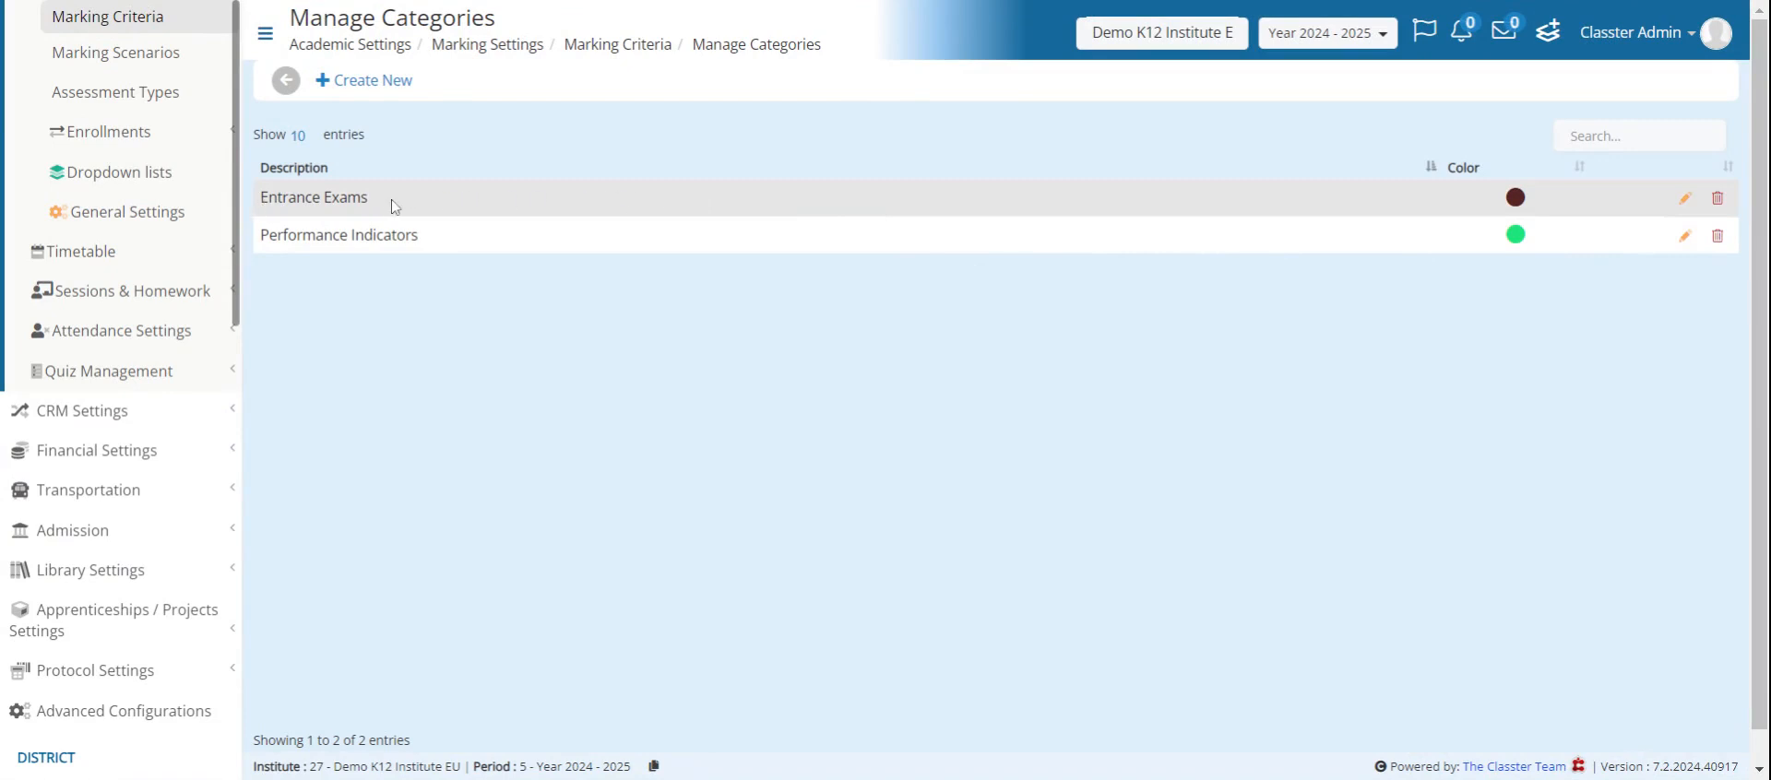
left_click(280, 90)
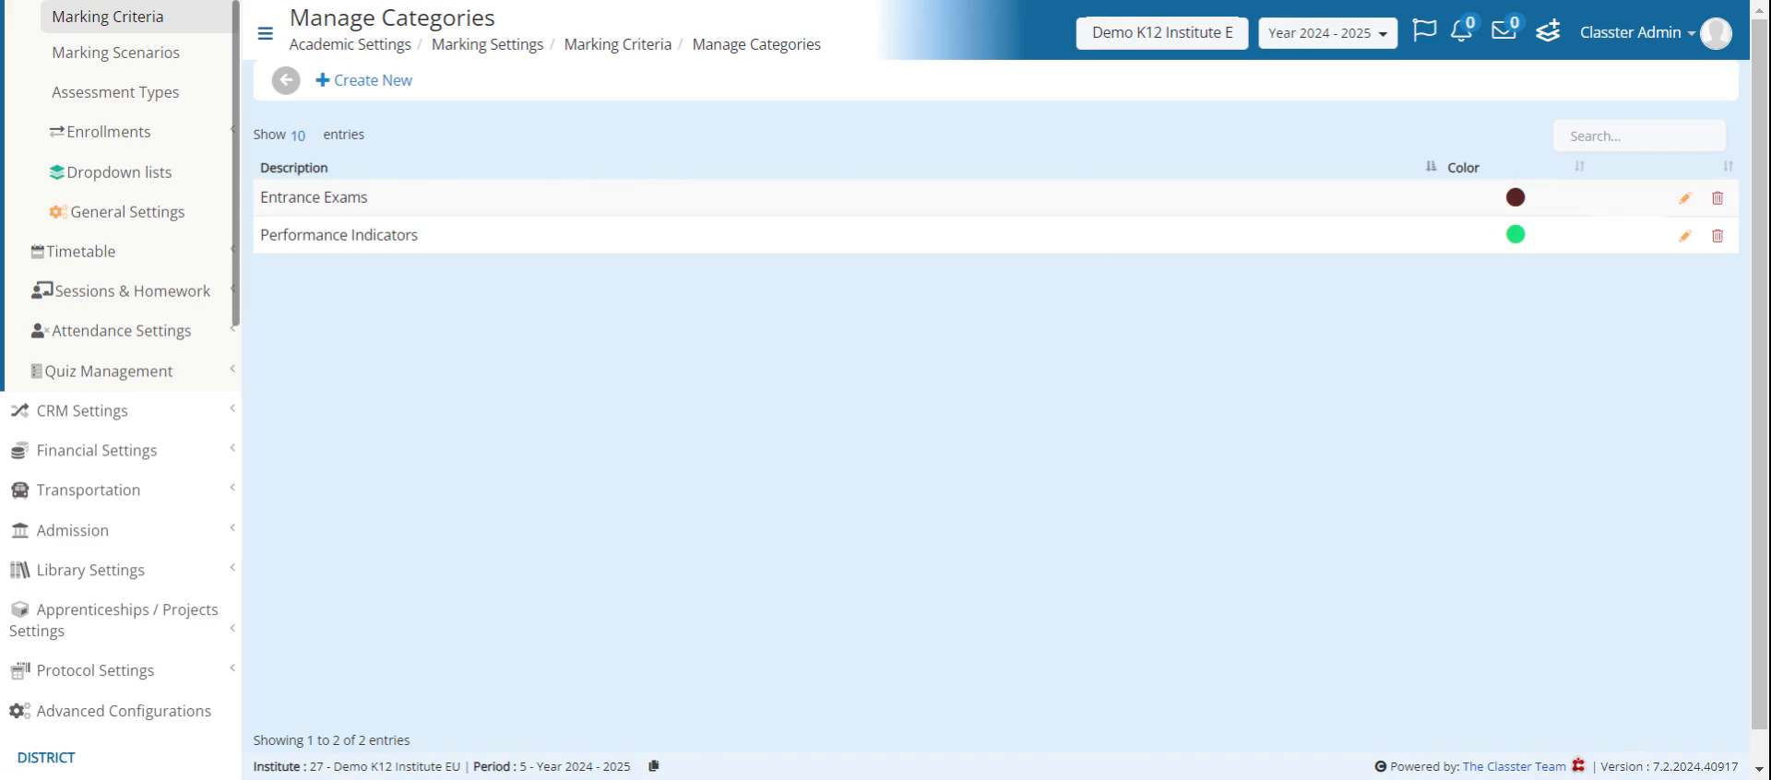
left_click(286, 80)
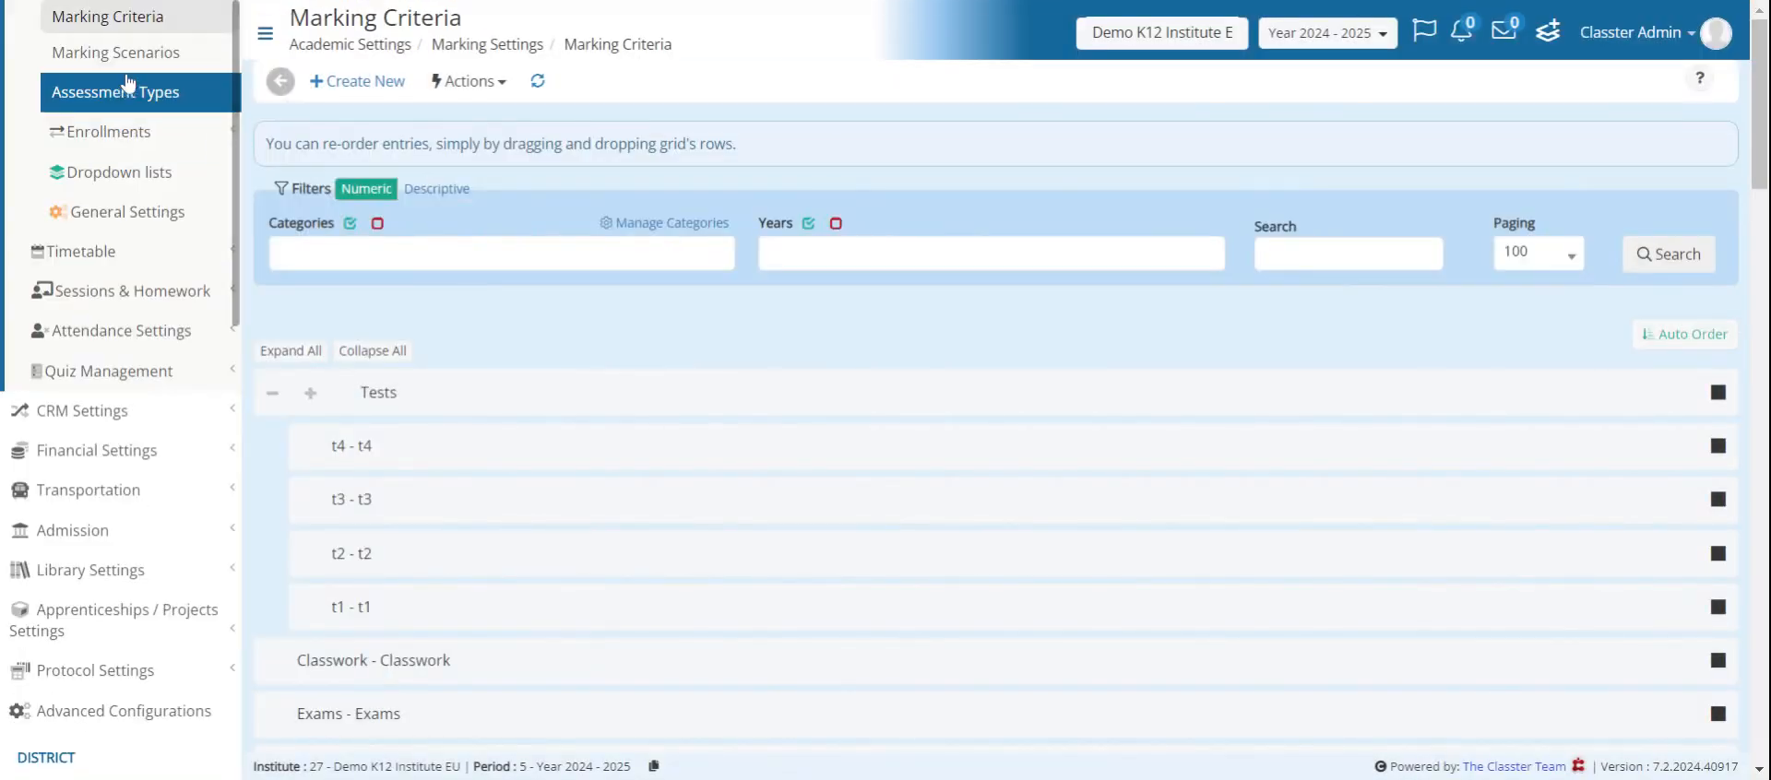
- Open the Marking Scenarios page, review the criteria settings of the Mathematics Y7-8 descriptive scenario, and return to the scenario list
left_click(138, 59)
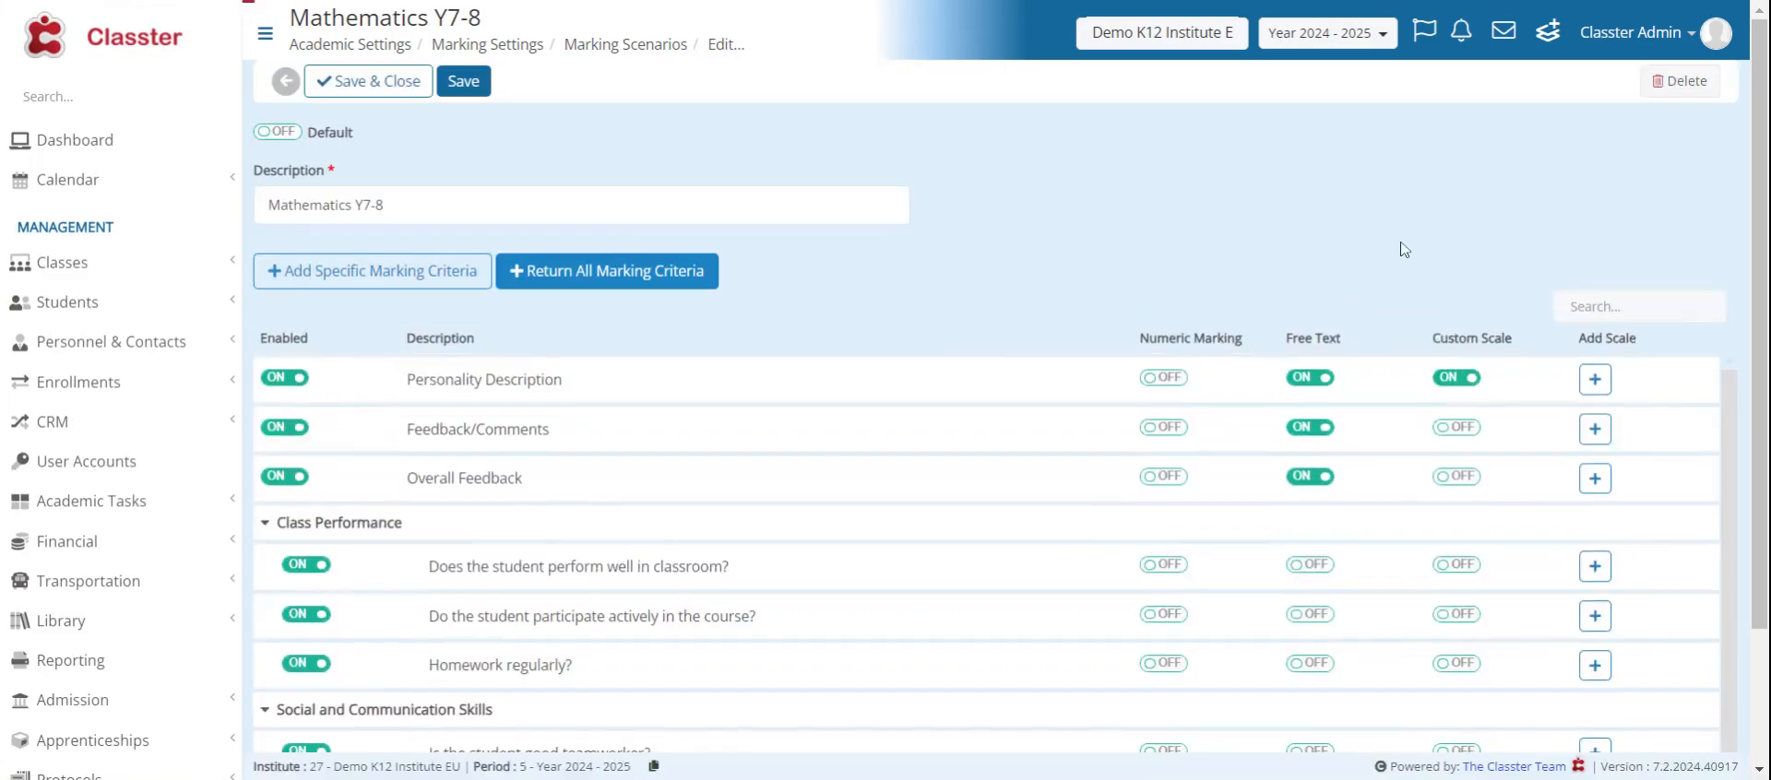
scroll(1443, 253, "down", 2)
scroll(1123, 180, "up", 1)
scroll(1127, 180, "up", 1)
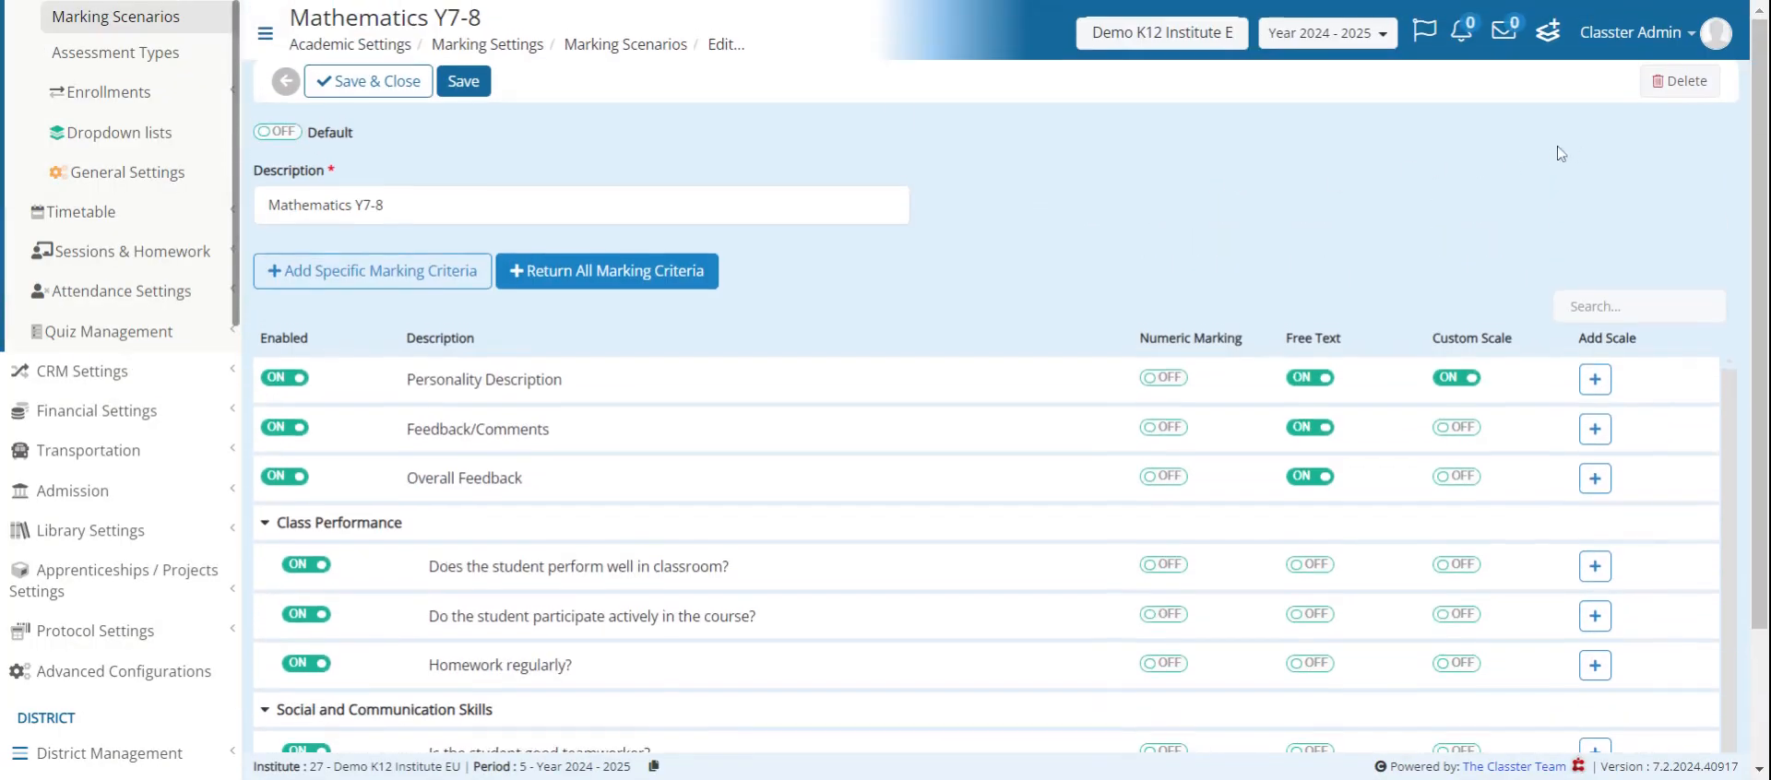
scroll(1116, 185, "down", 2)
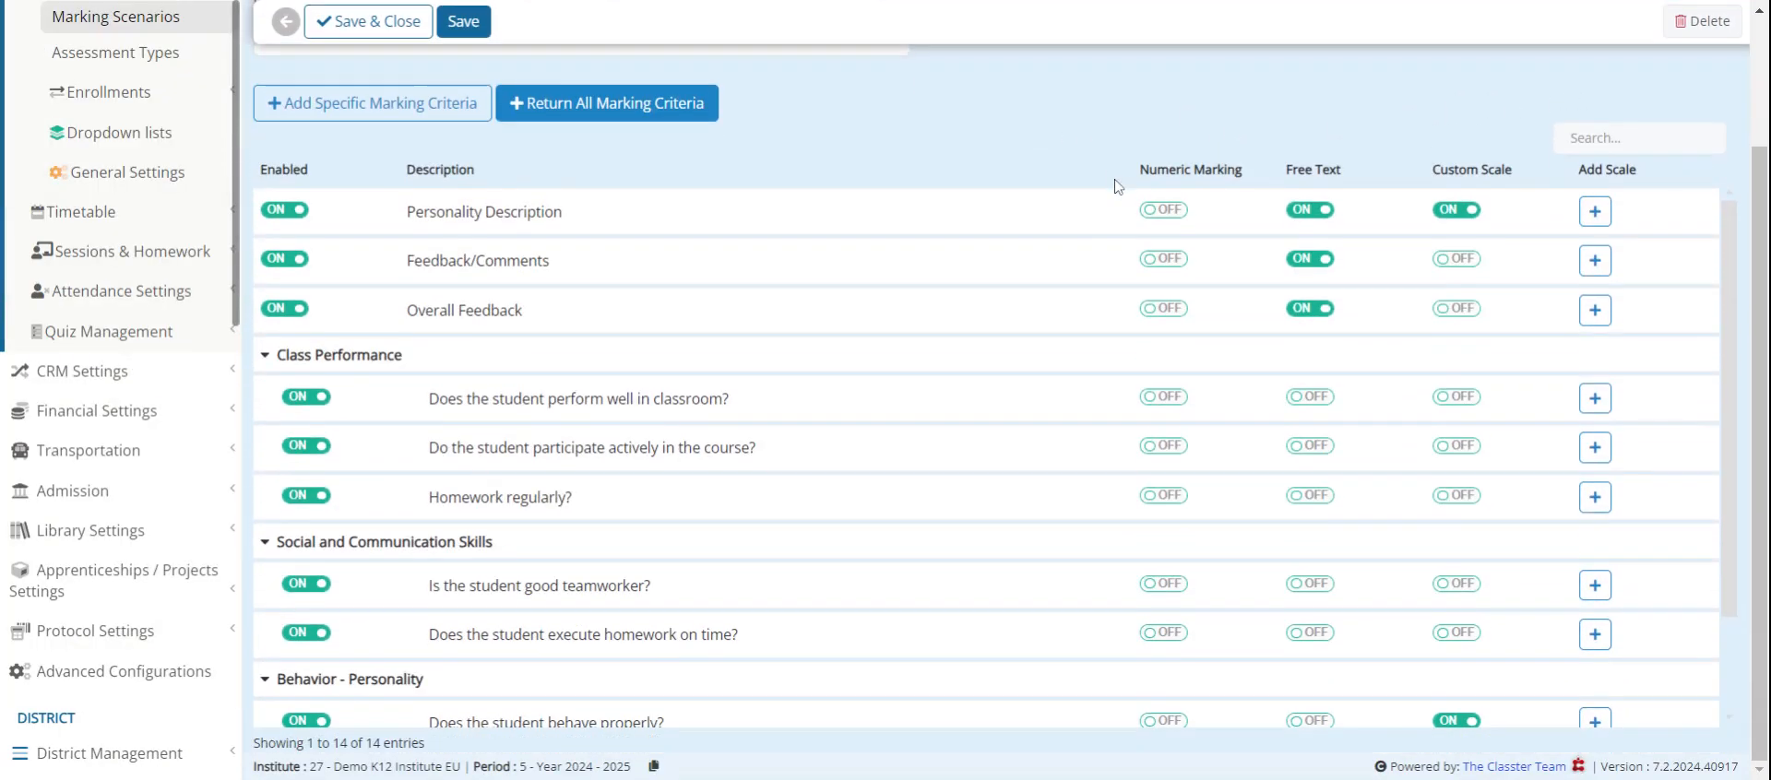
scroll(1520, 144, "up", 1)
scroll(1520, 145, "up", 1)
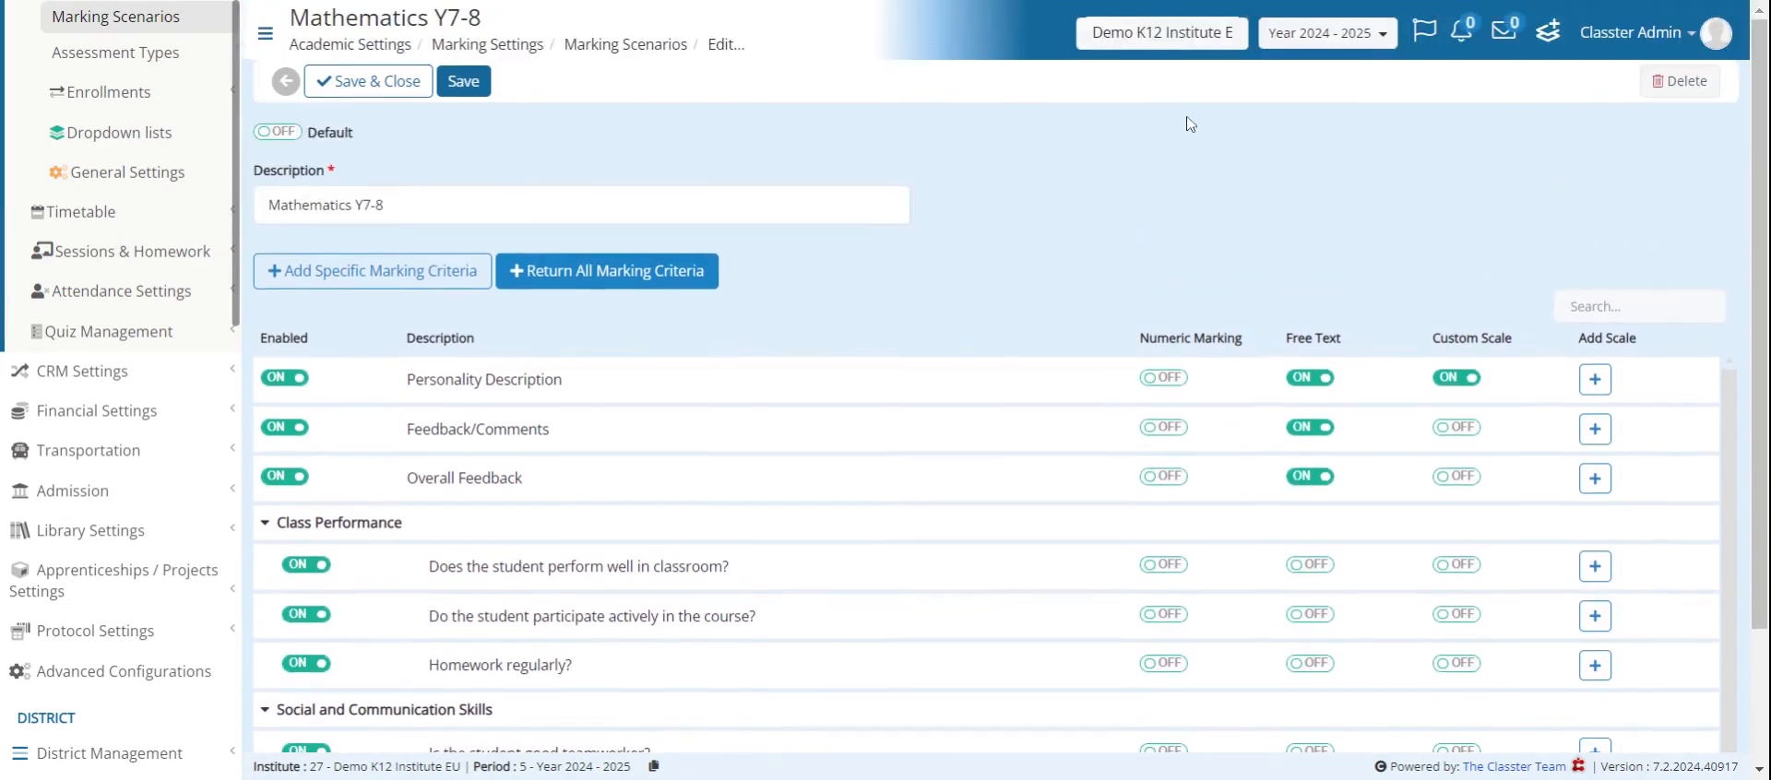
left_click(286, 81)
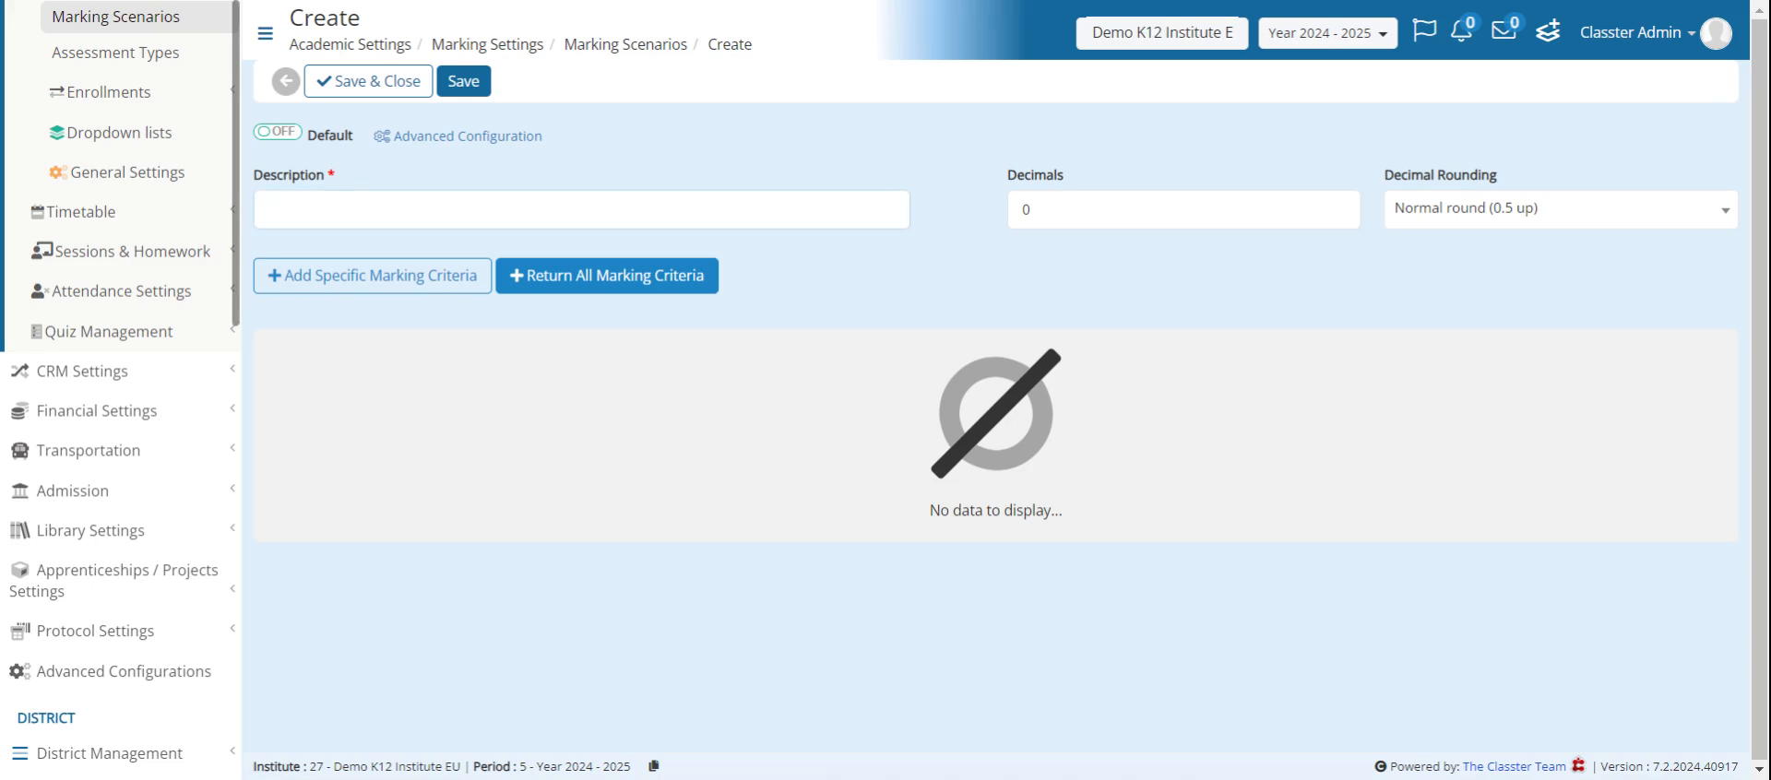
- Enter Test Scenario as the description of the new numeric marking scenario
type("Test Se")
type("enRIO")
key("BackSpace")
key("BackSpace")
key("BackSpace")
type("ario")
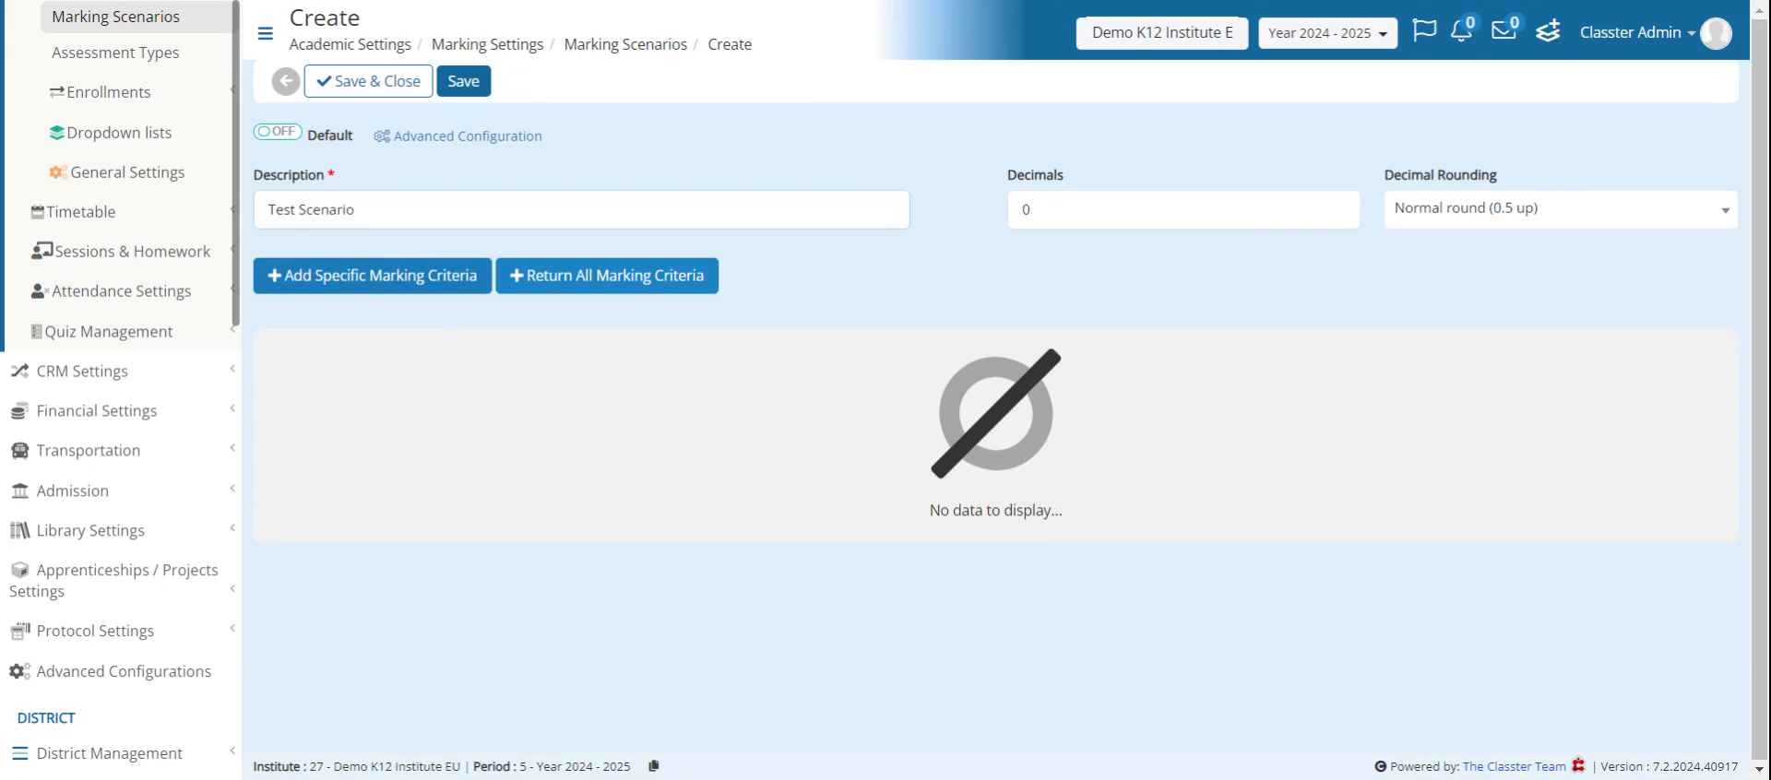
- Add the specific marking criteria Teamwork and Effort to the new scenario
left_click(424, 289)
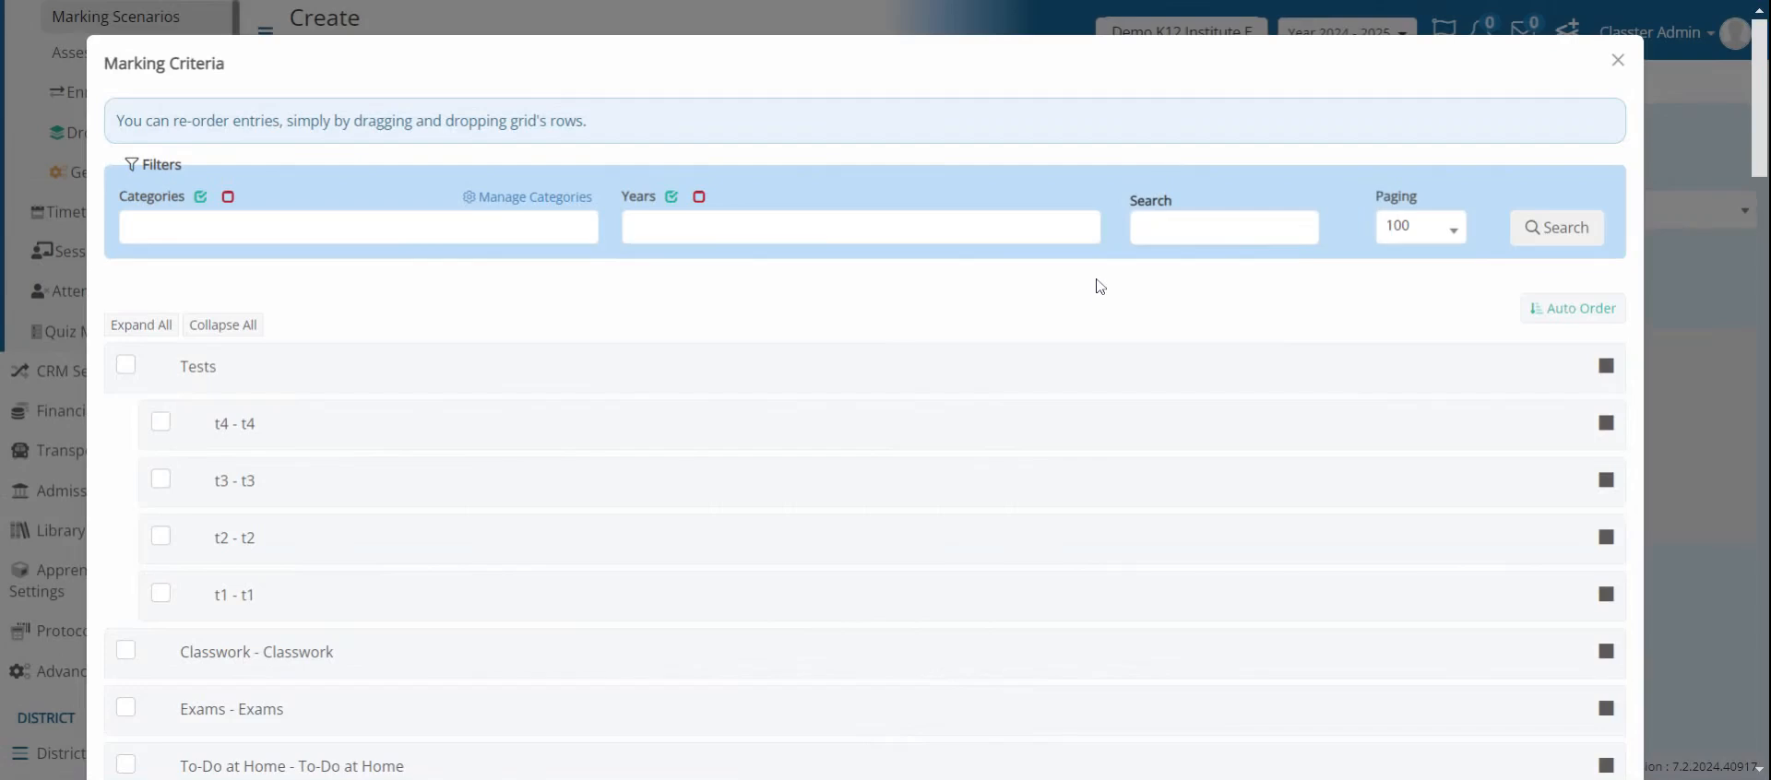
scroll(630, 290, "down", 3)
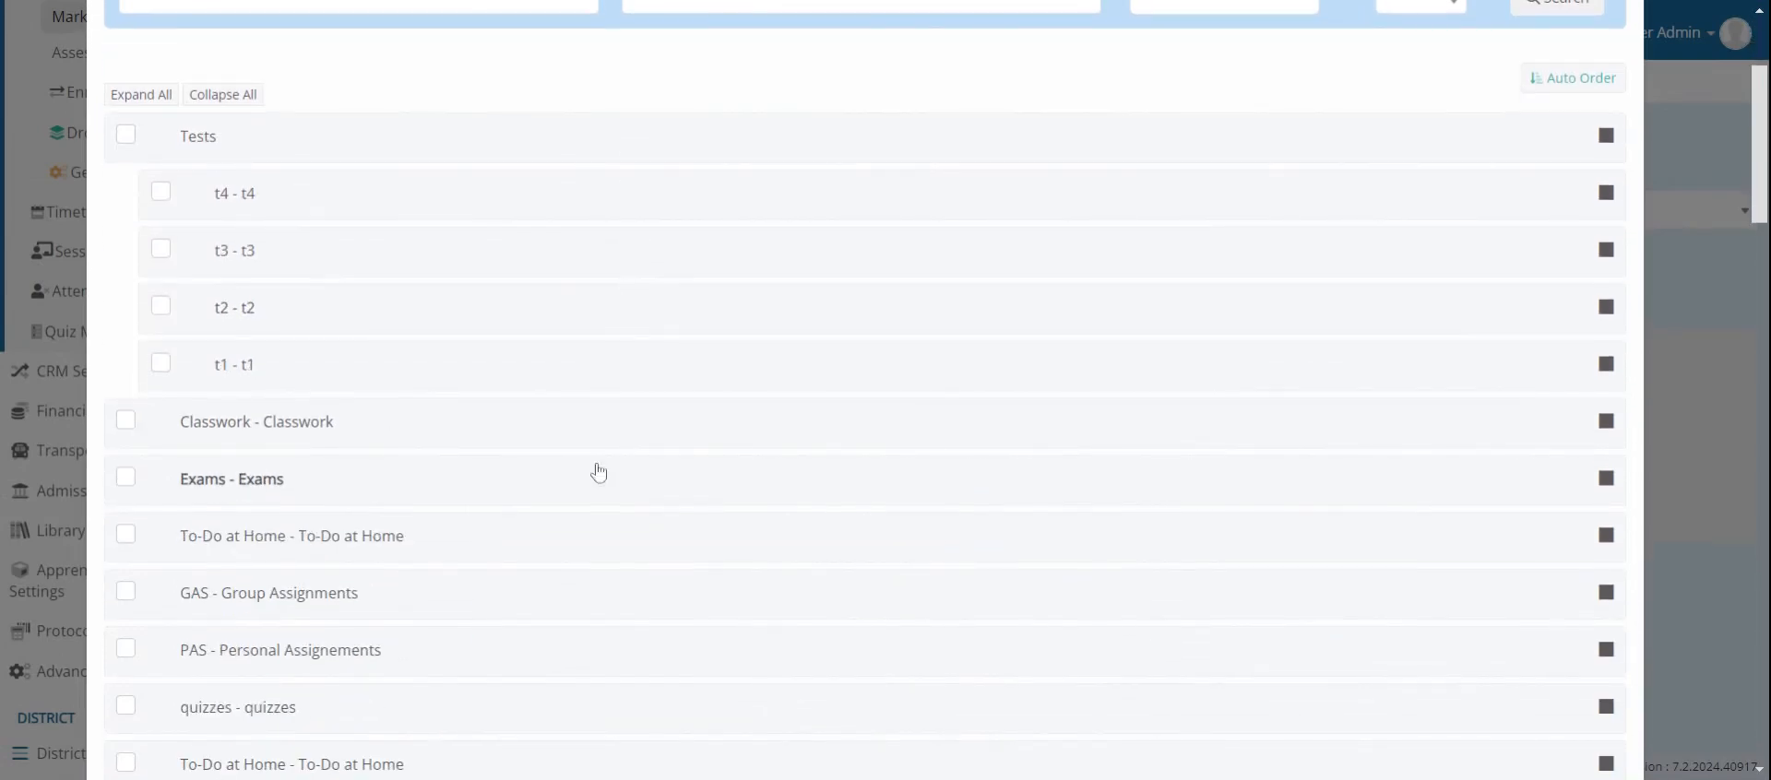
scroll(939, 356, "down", 3)
scroll(203, 489, "down", 2)
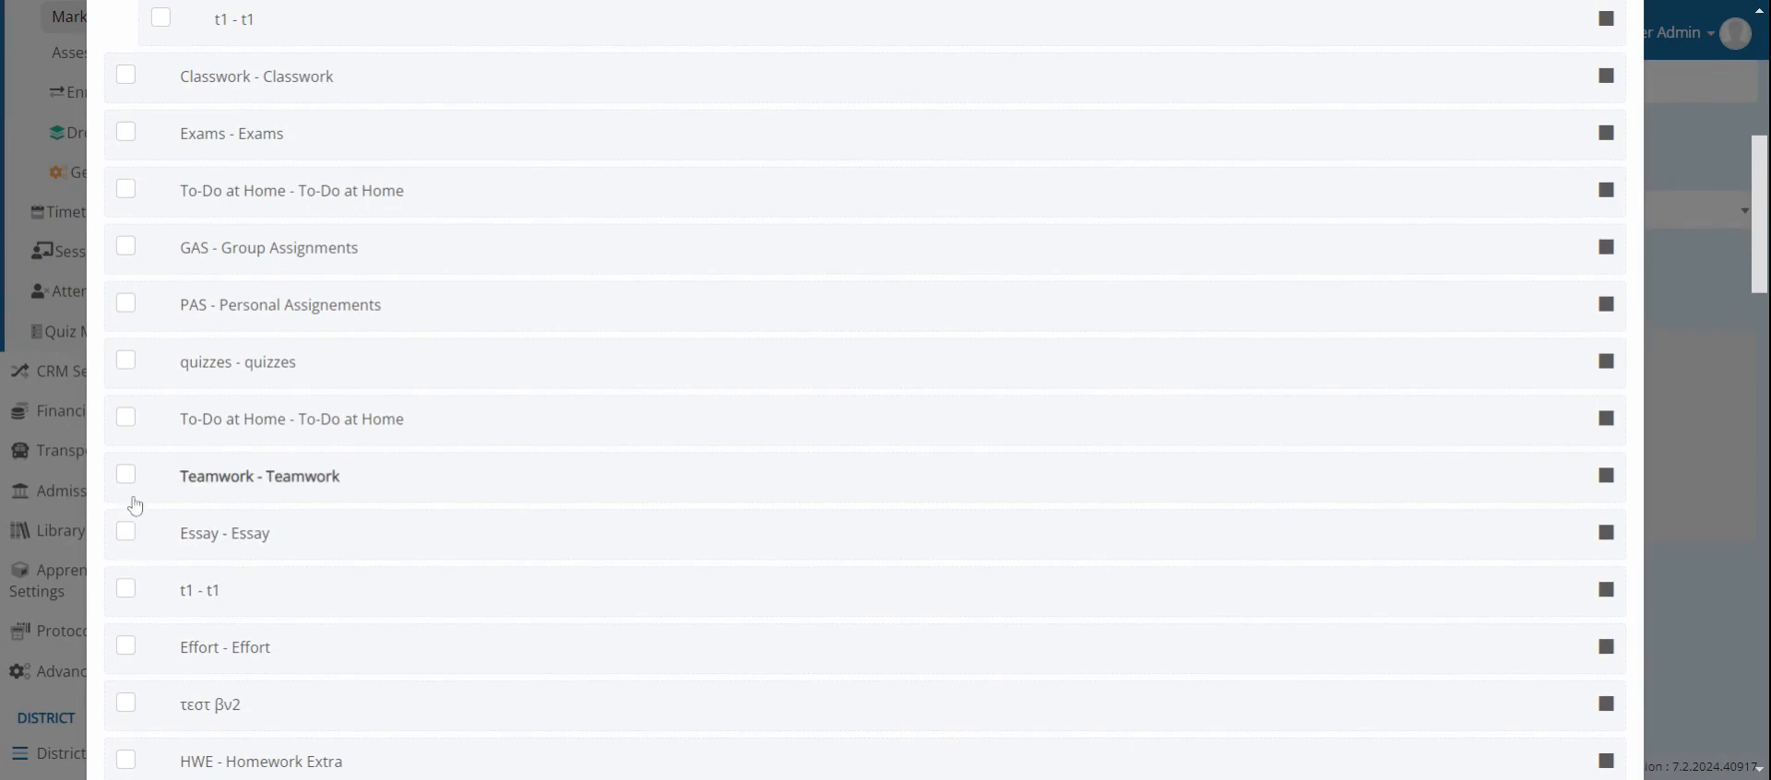
left_click(126, 475)
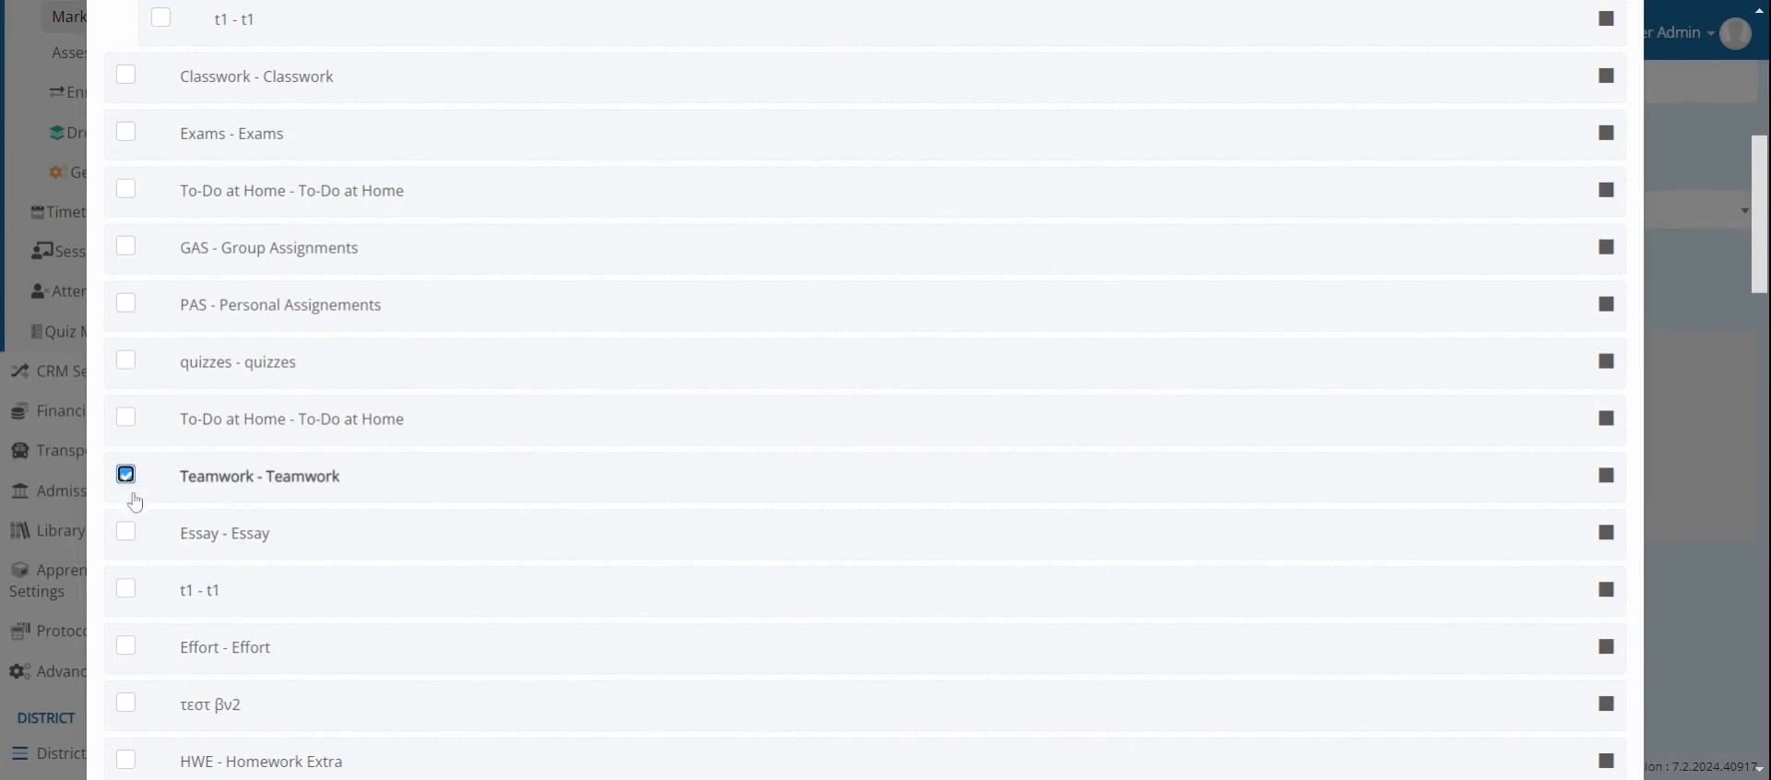
left_click(127, 648)
scroll(1392, 424, "down", 20)
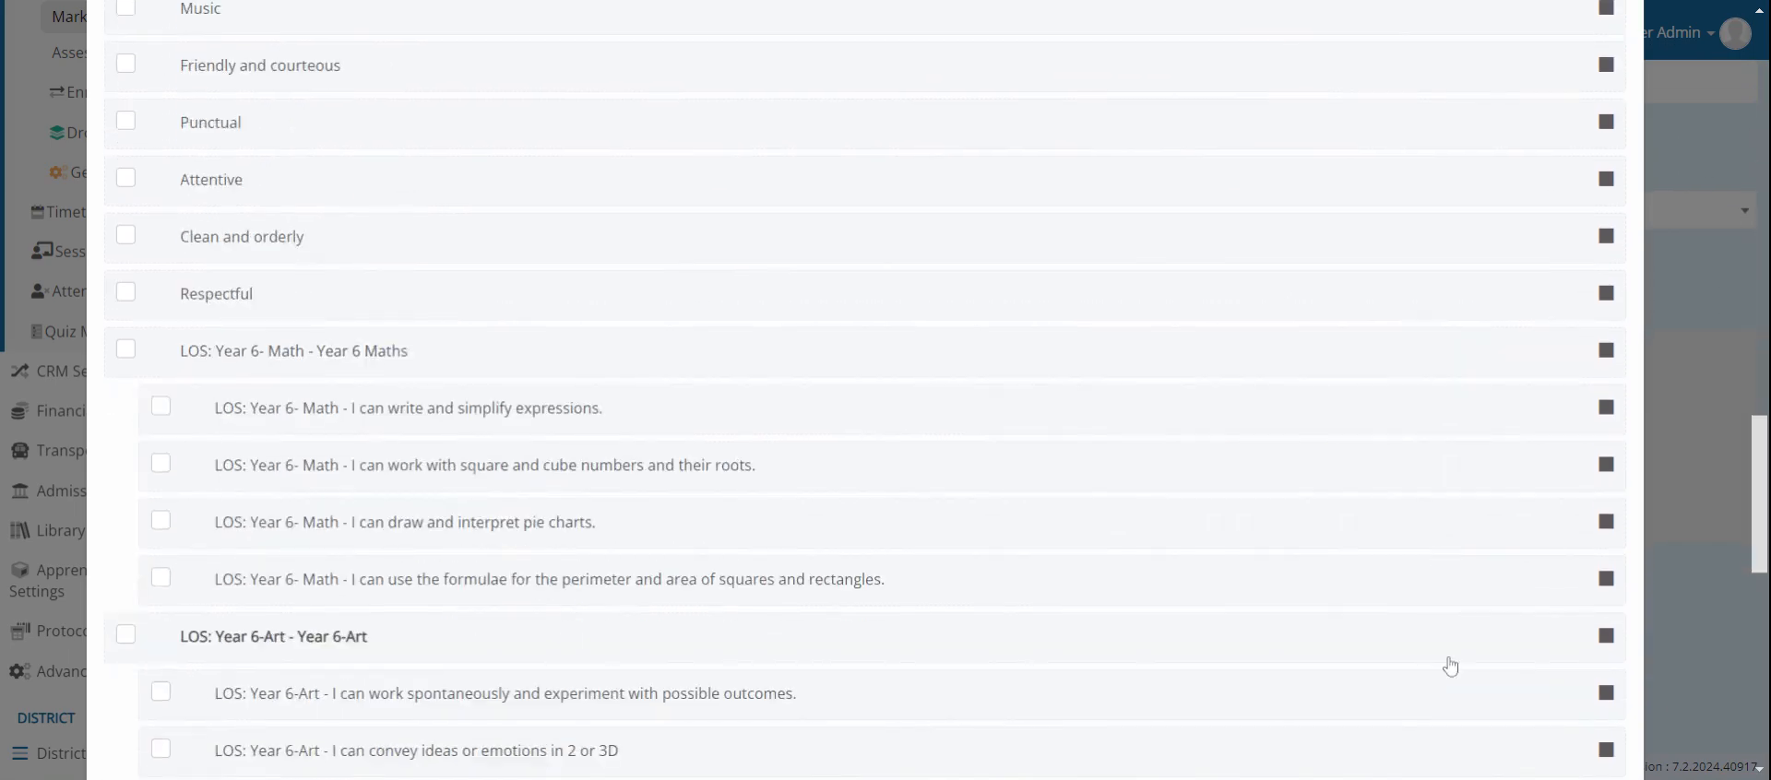
left_click(1603, 714)
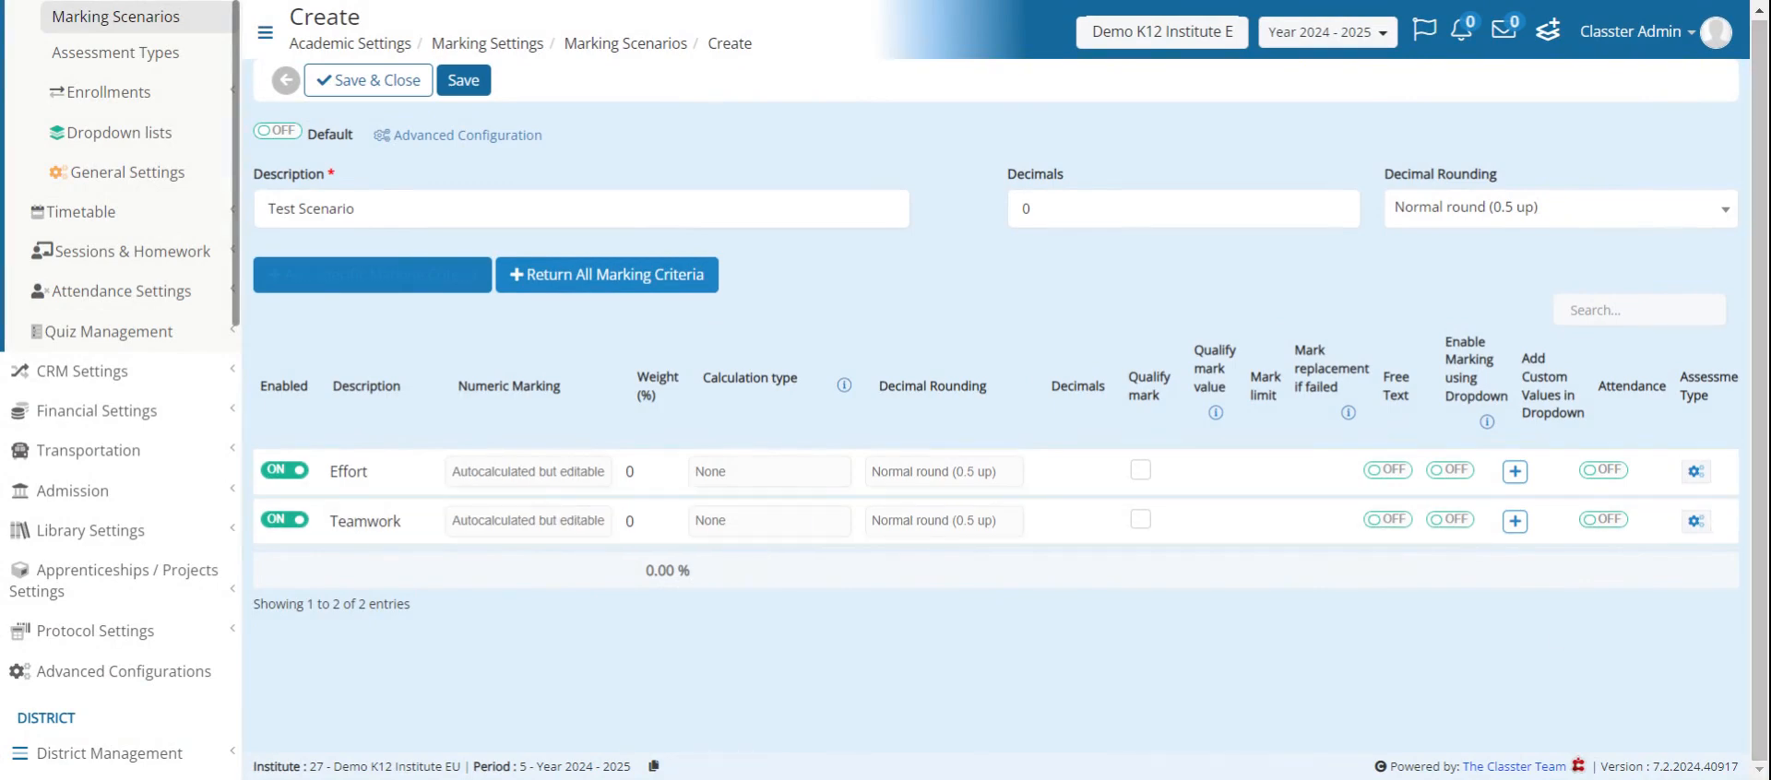
- Disable the Effort criterion in the new scenario and return to the scenario list without saving
left_click(292, 475)
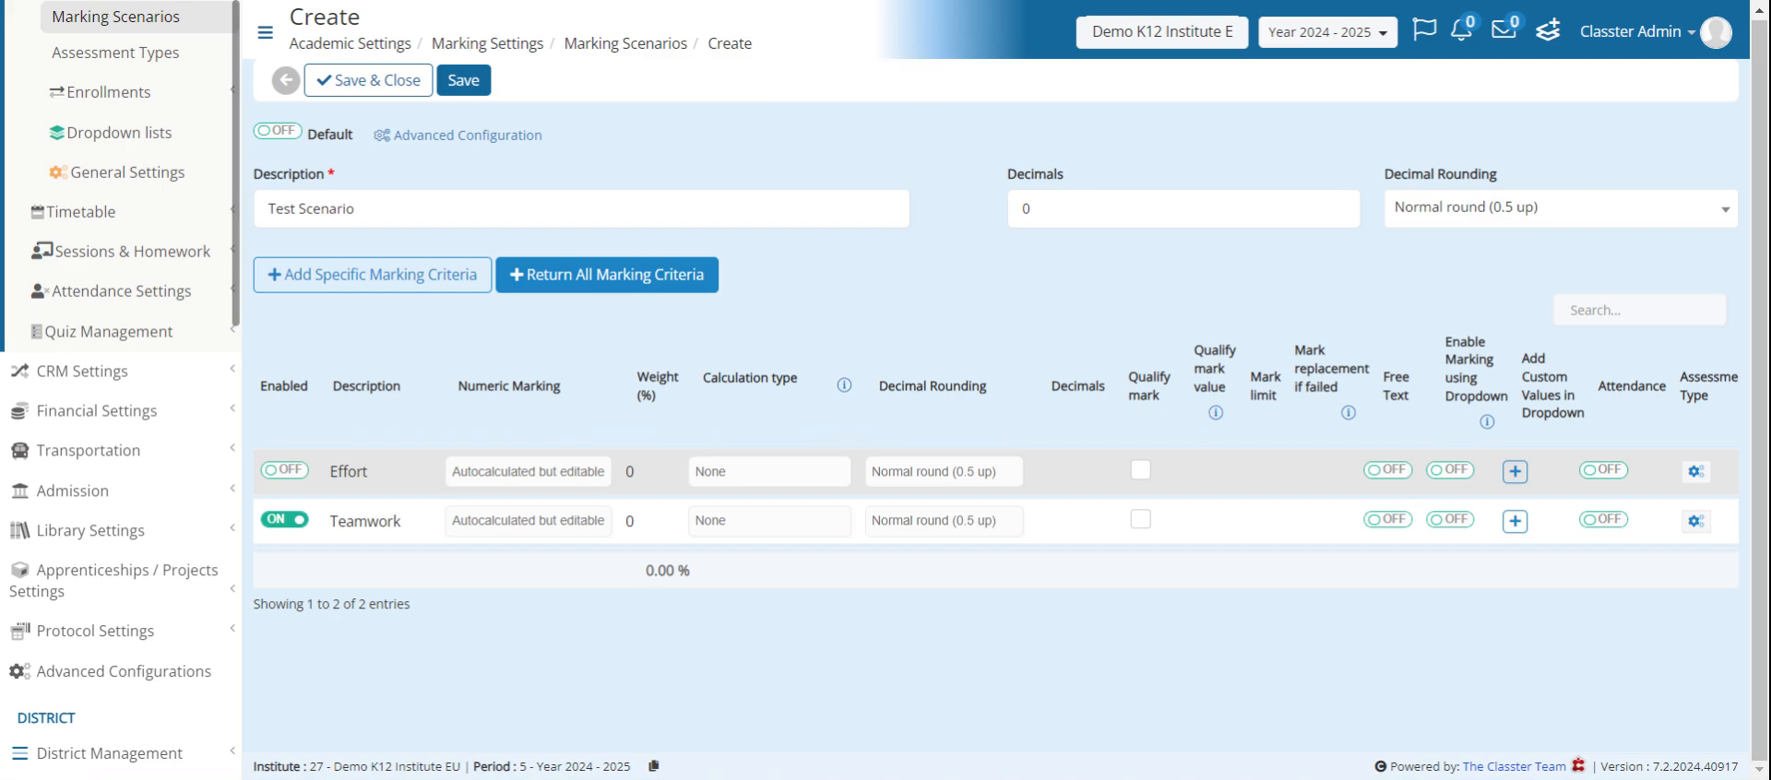
left_click(429, 84)
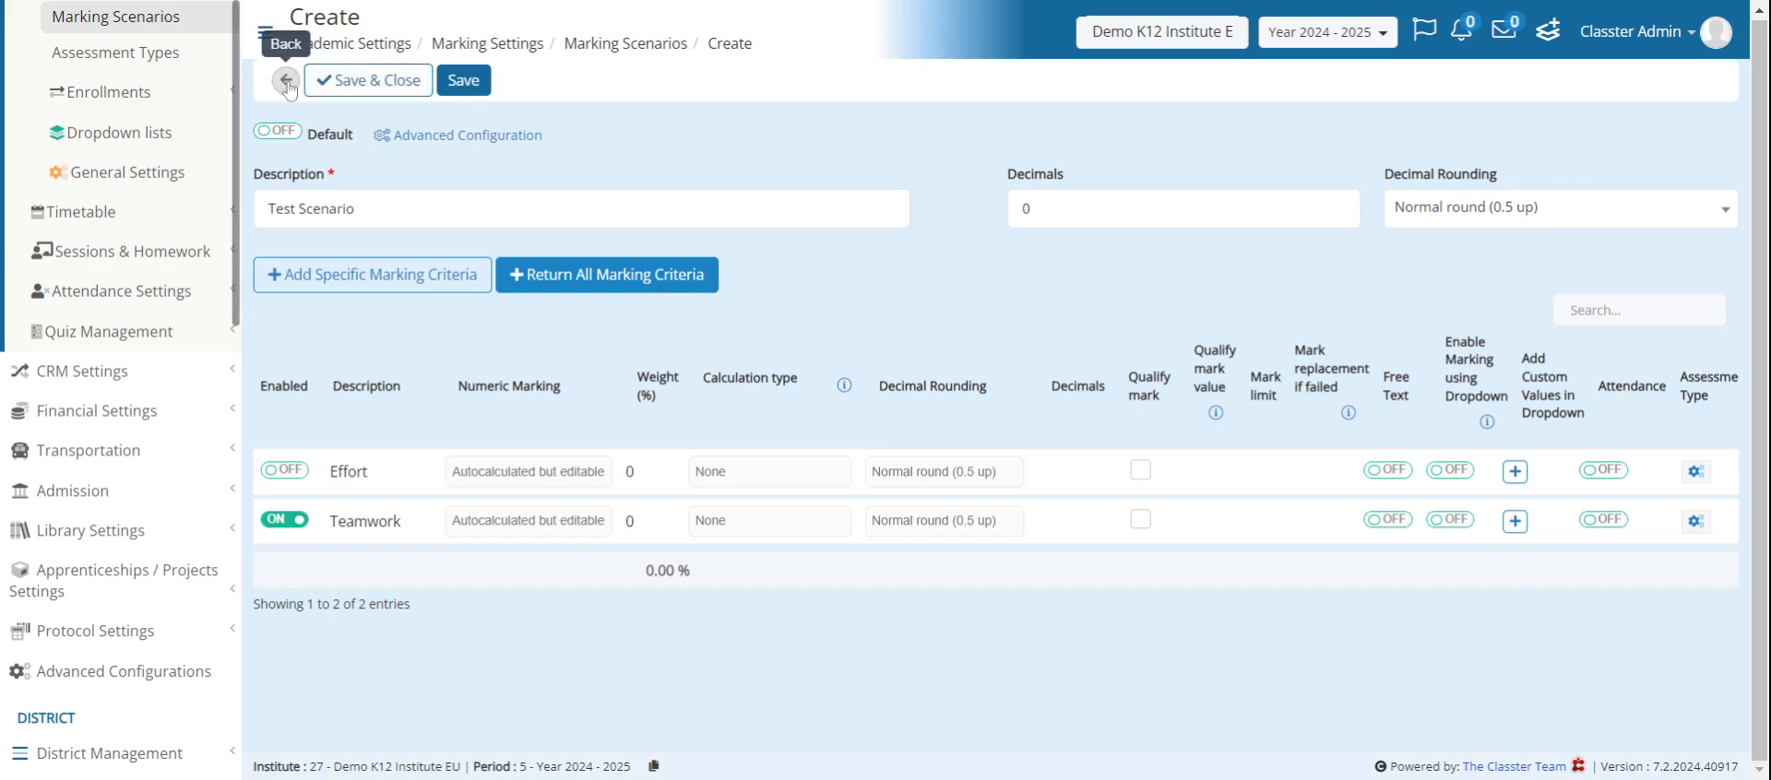
left_click(286, 82)
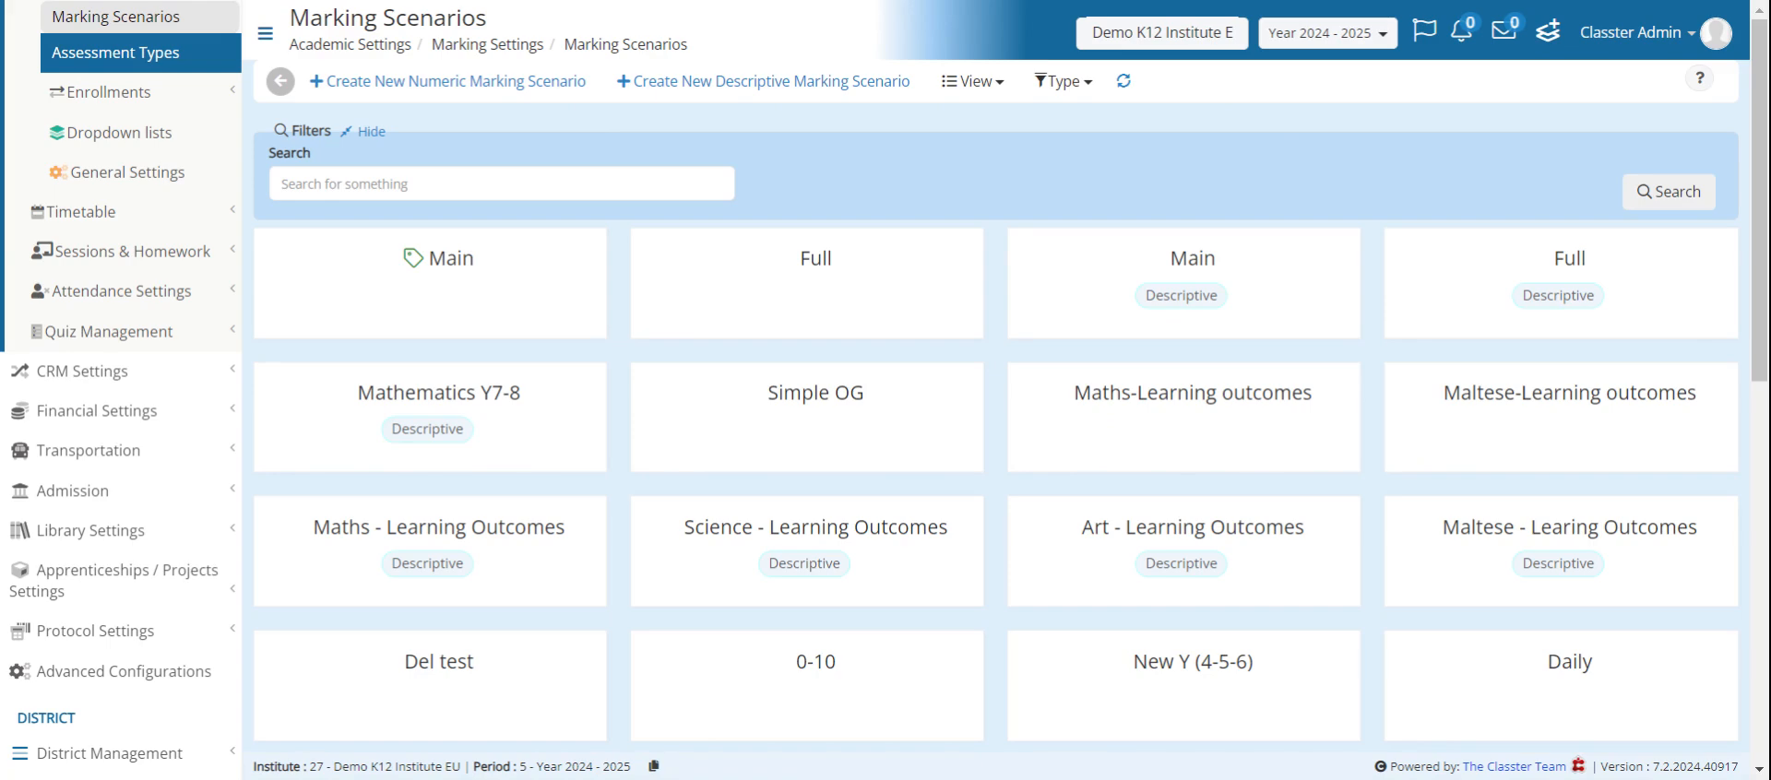
- Open the Assessment Types page and look through the list of assessment types
left_click(115, 53)
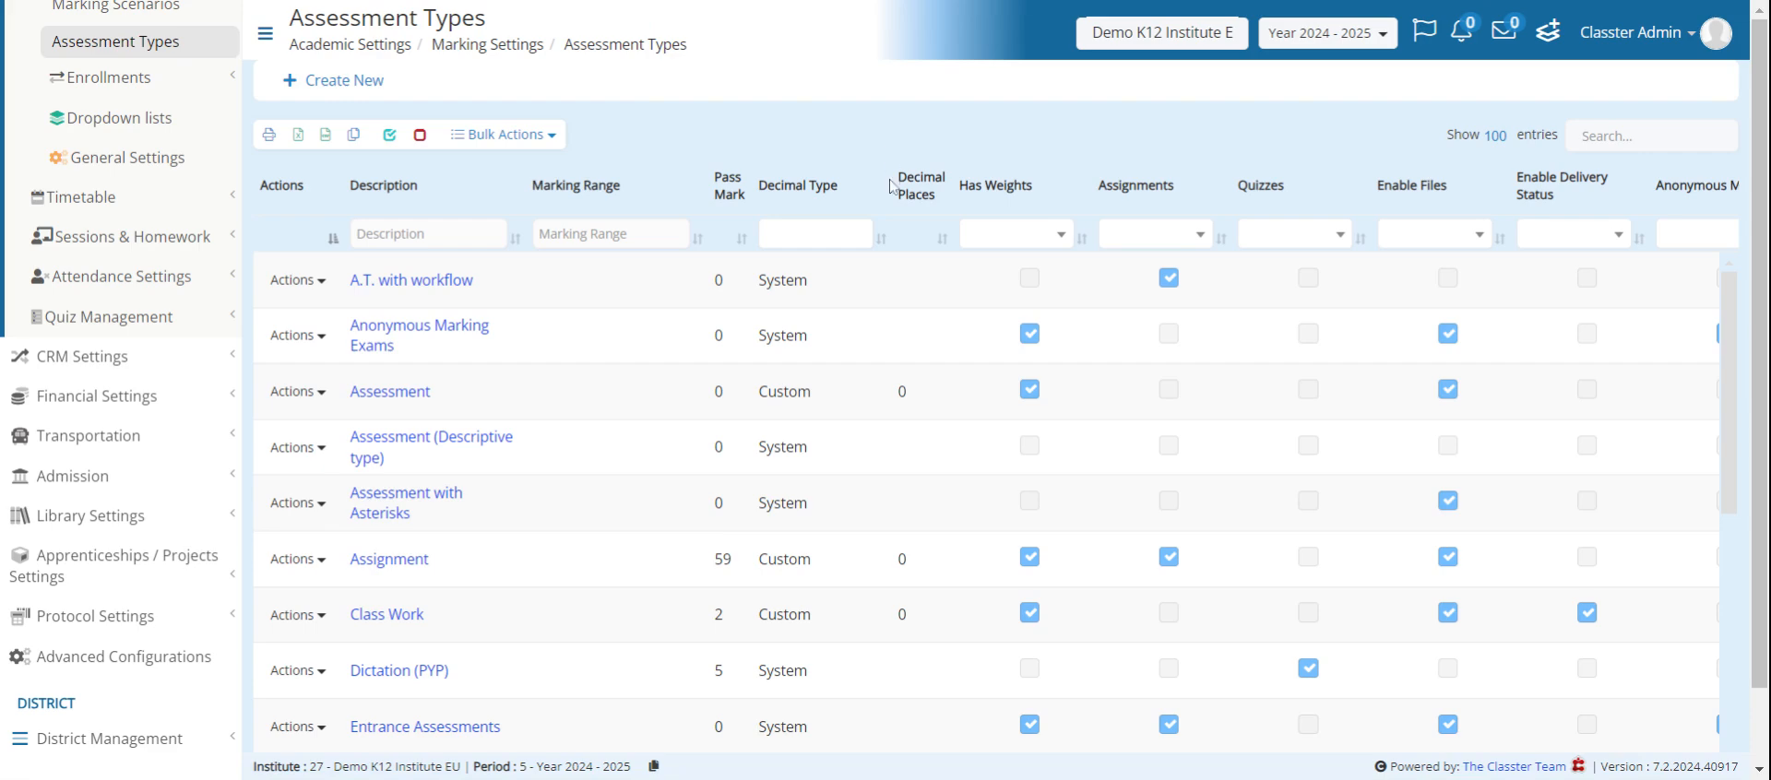
scroll(1107, 276, "down", 3)
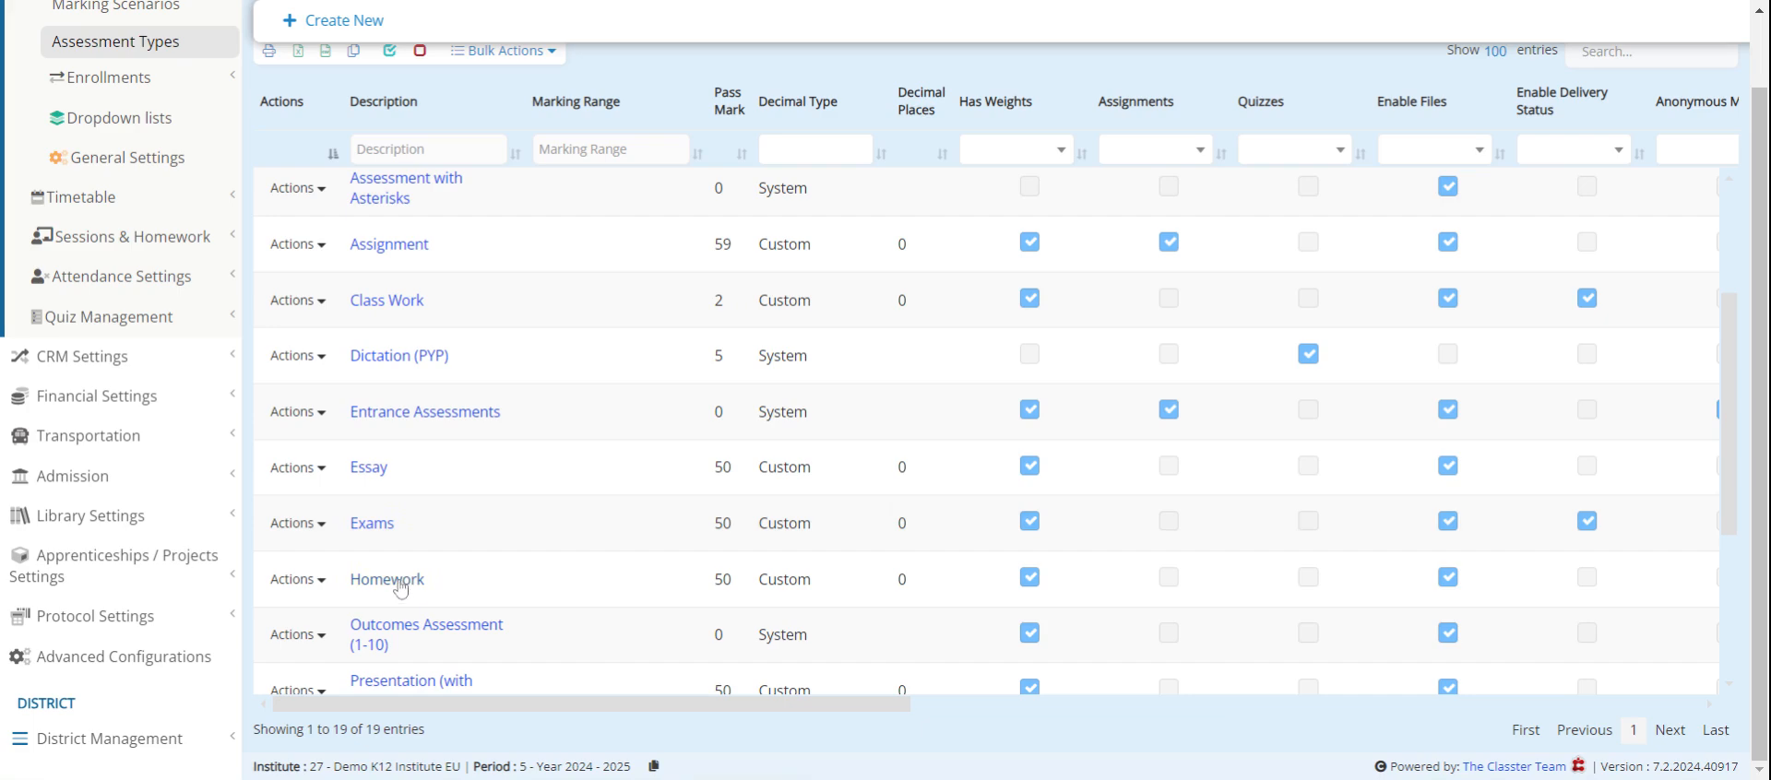
scroll(465, 461, "up", 5)
scroll(482, 359, "down", 6)
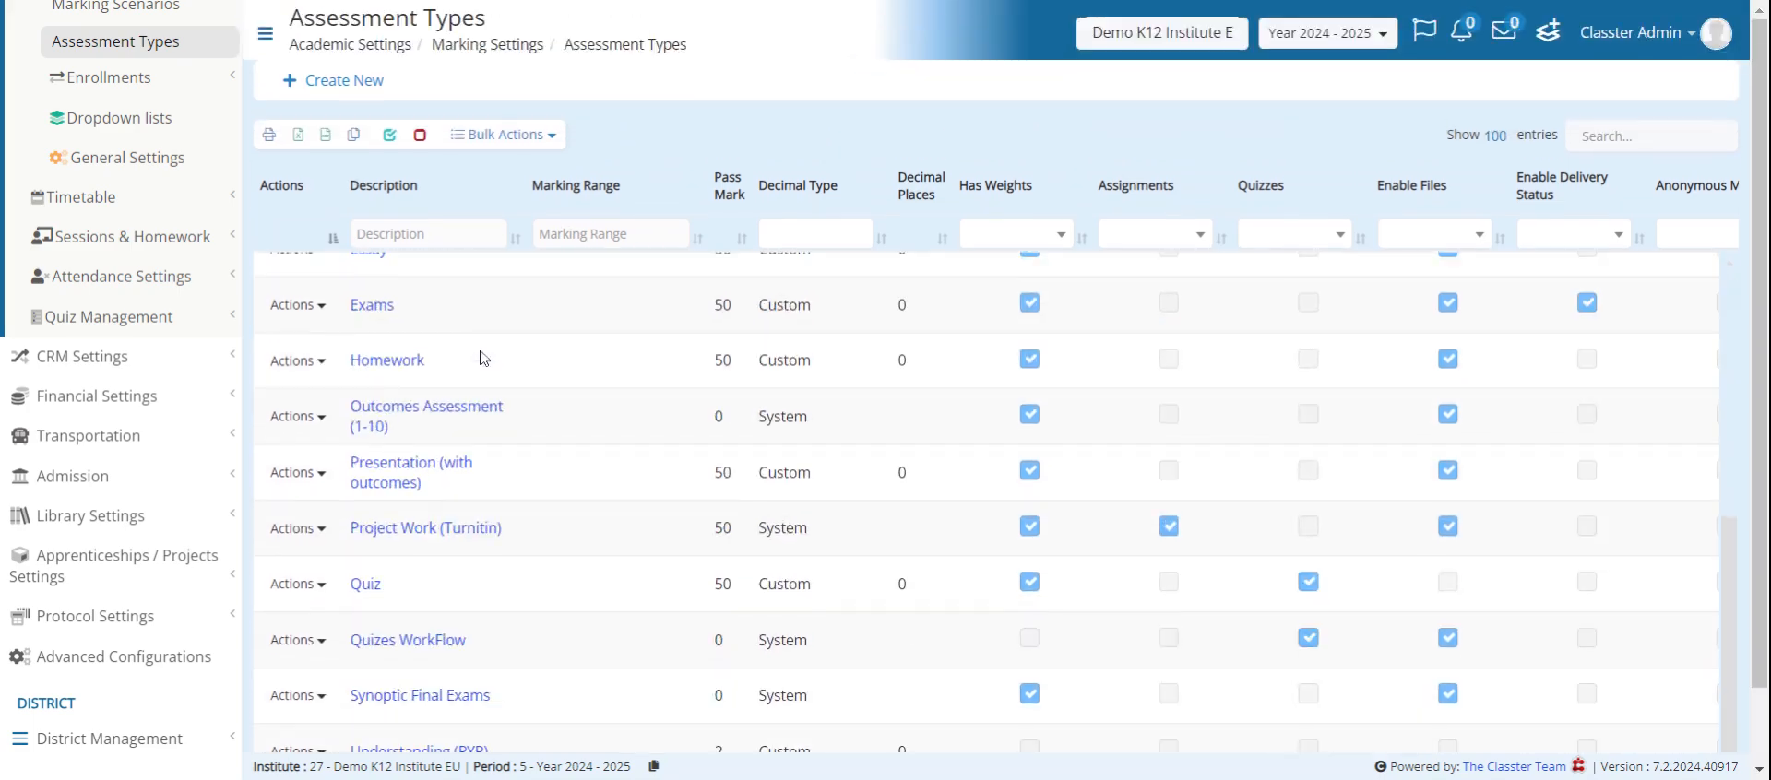
- Open the Quiz assessment type and examine its basic settings, including the marking range choices, pass mark and decimal type
left_click(368, 585)
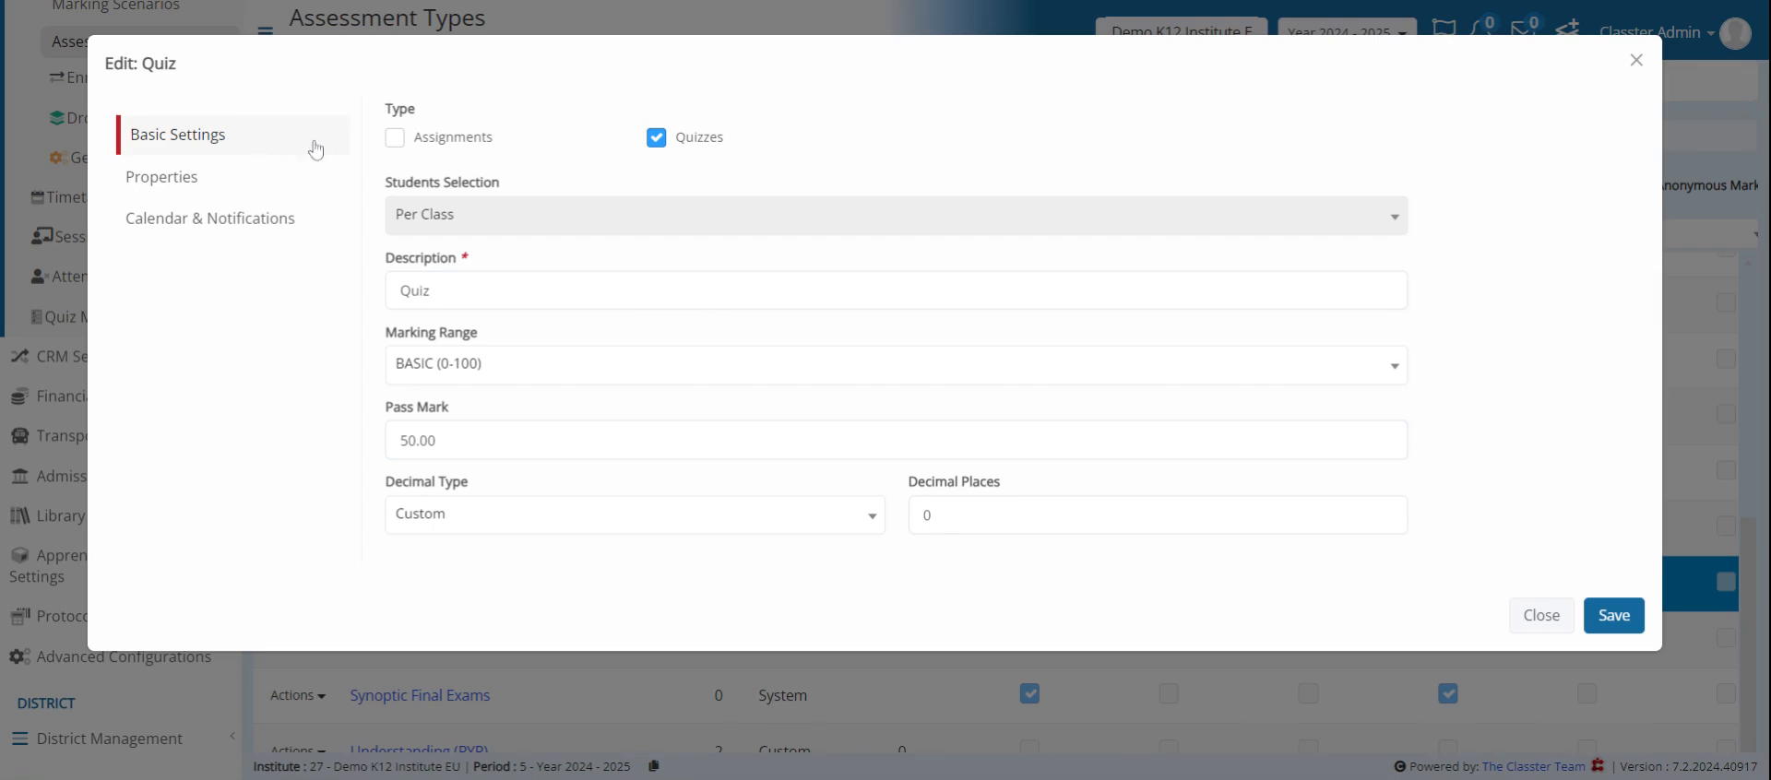
left_click(478, 288)
left_click(528, 363)
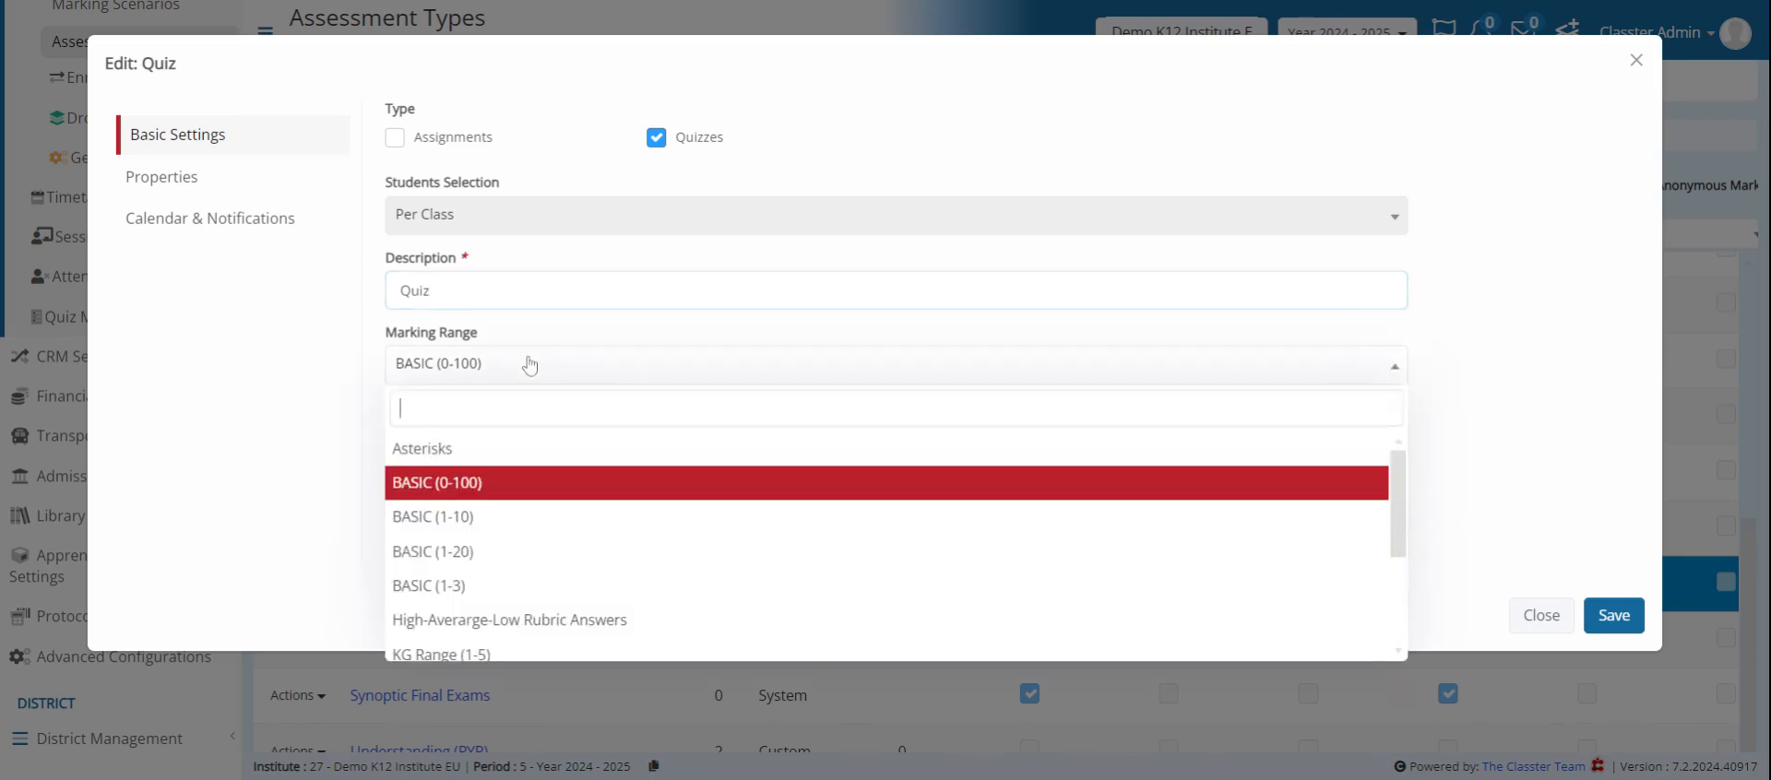
left_click(533, 370)
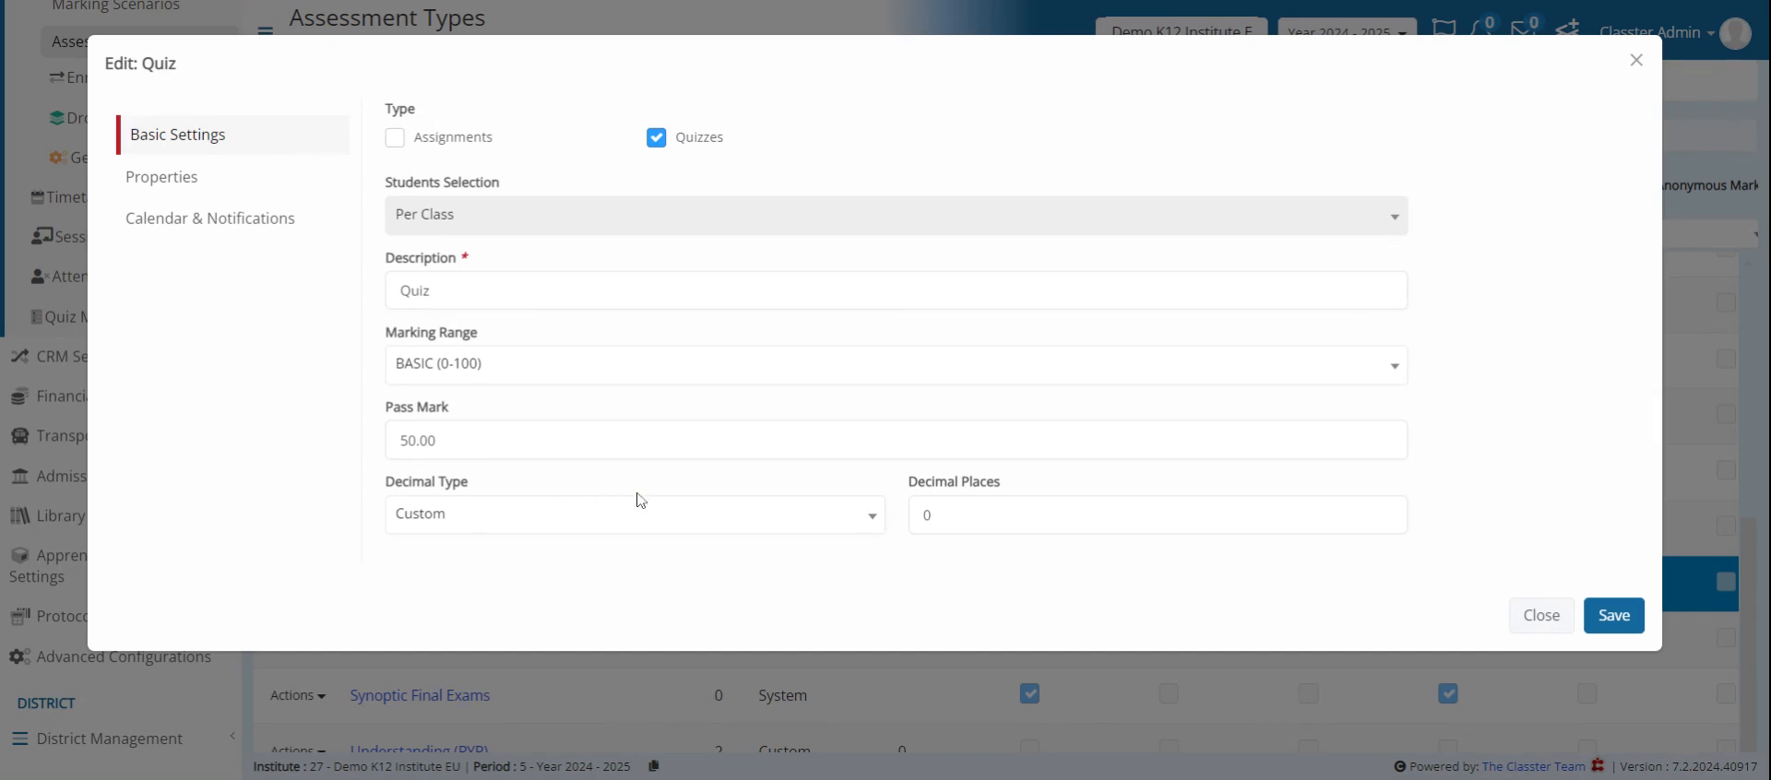
left_click(540, 526)
left_click(538, 526)
left_click(553, 369)
left_click(553, 373)
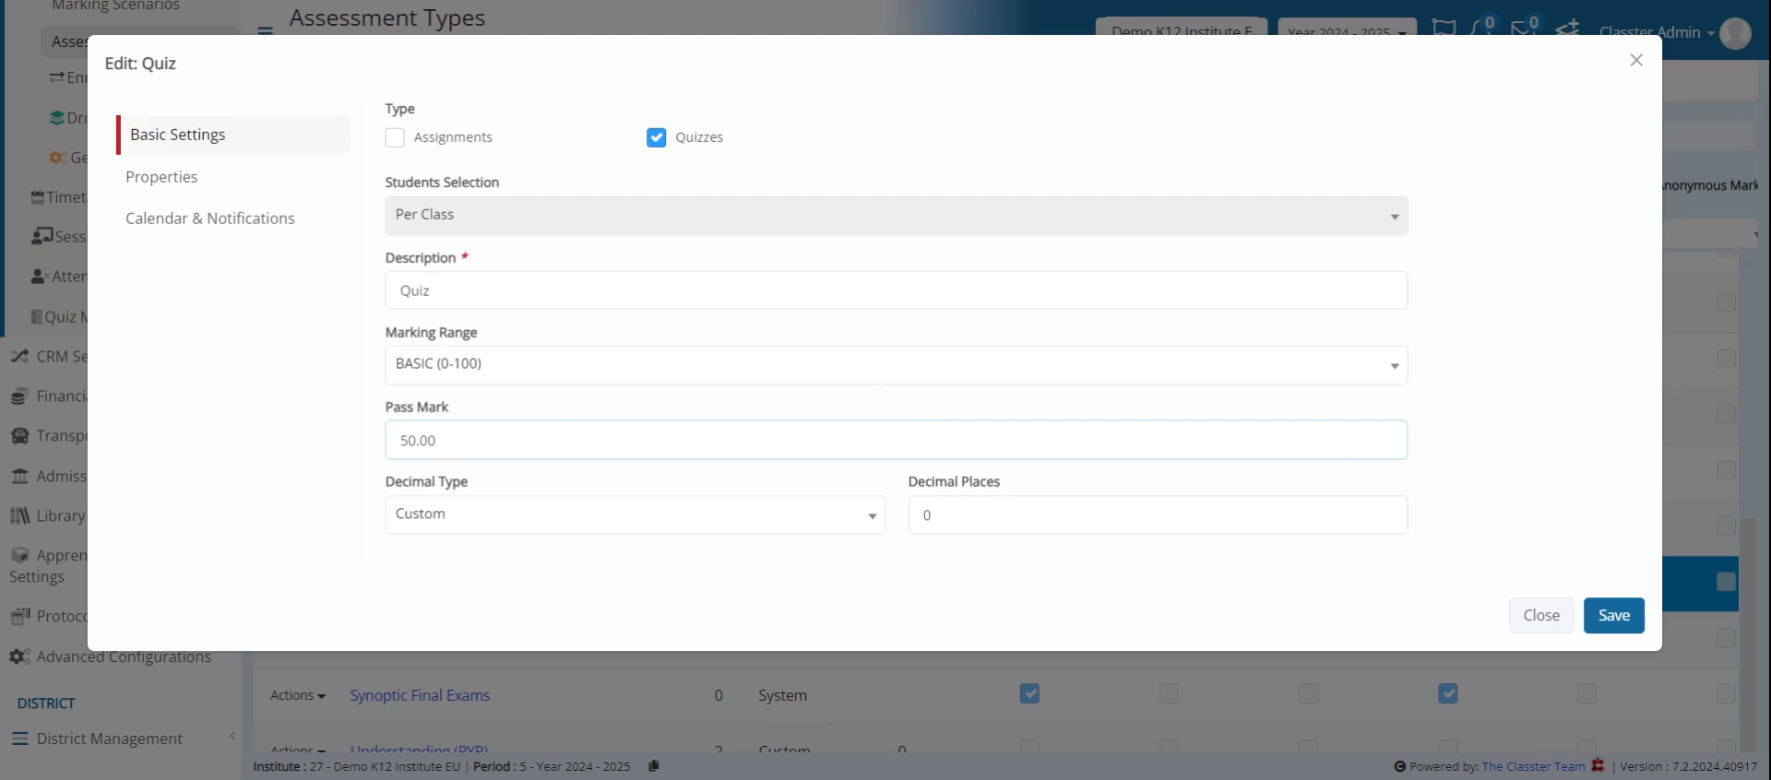
- Review the Quiz type's properties, outcomes and availability options, and its calendar and notification settings
left_click(246, 199)
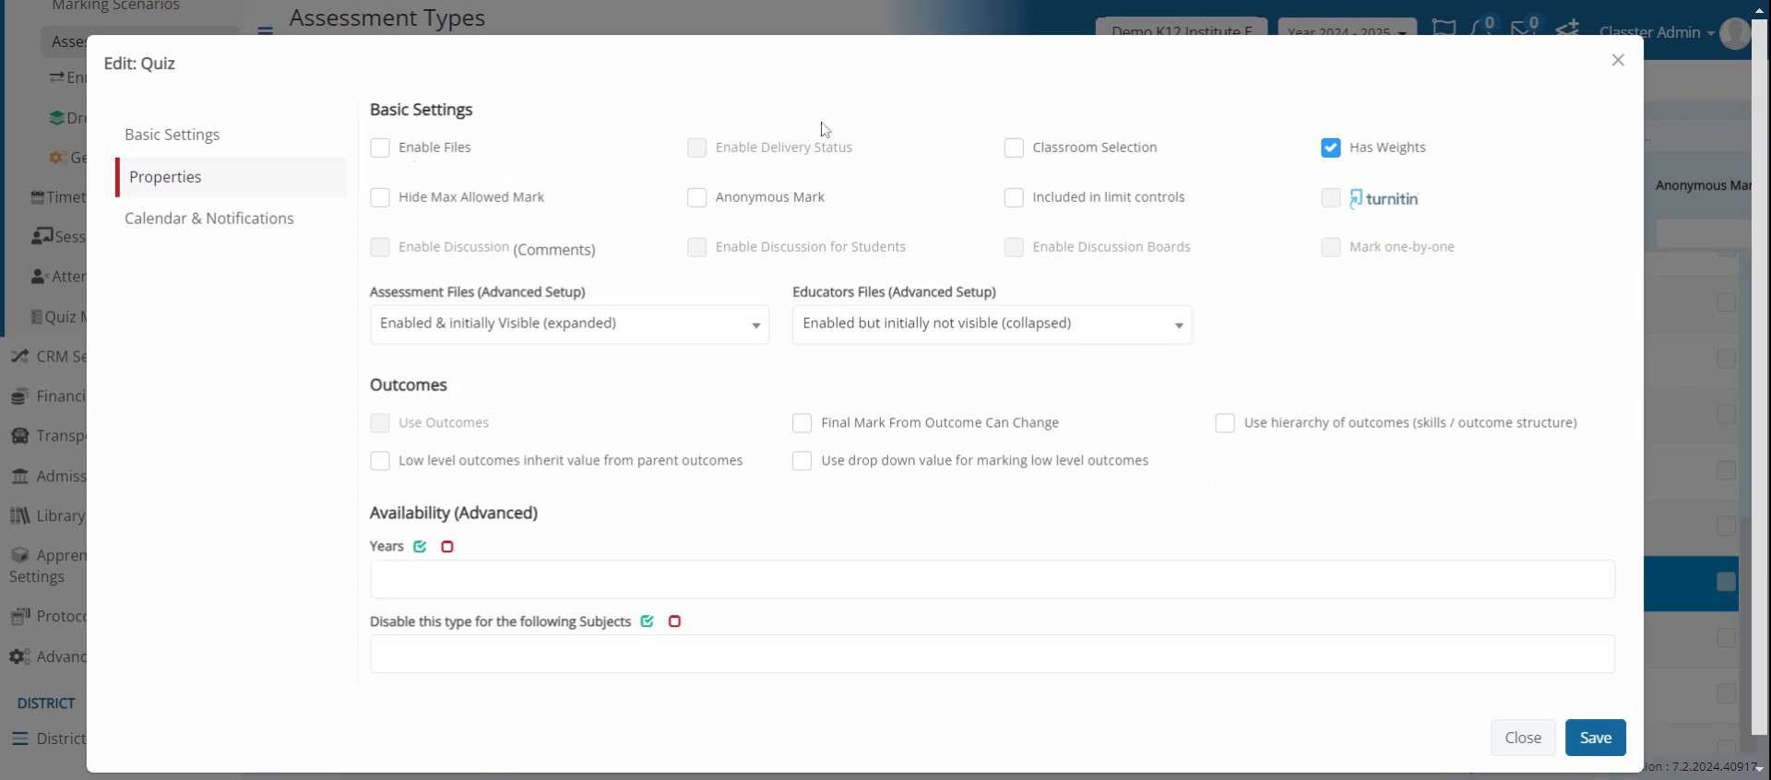
scroll(1156, 360, "down", 1)
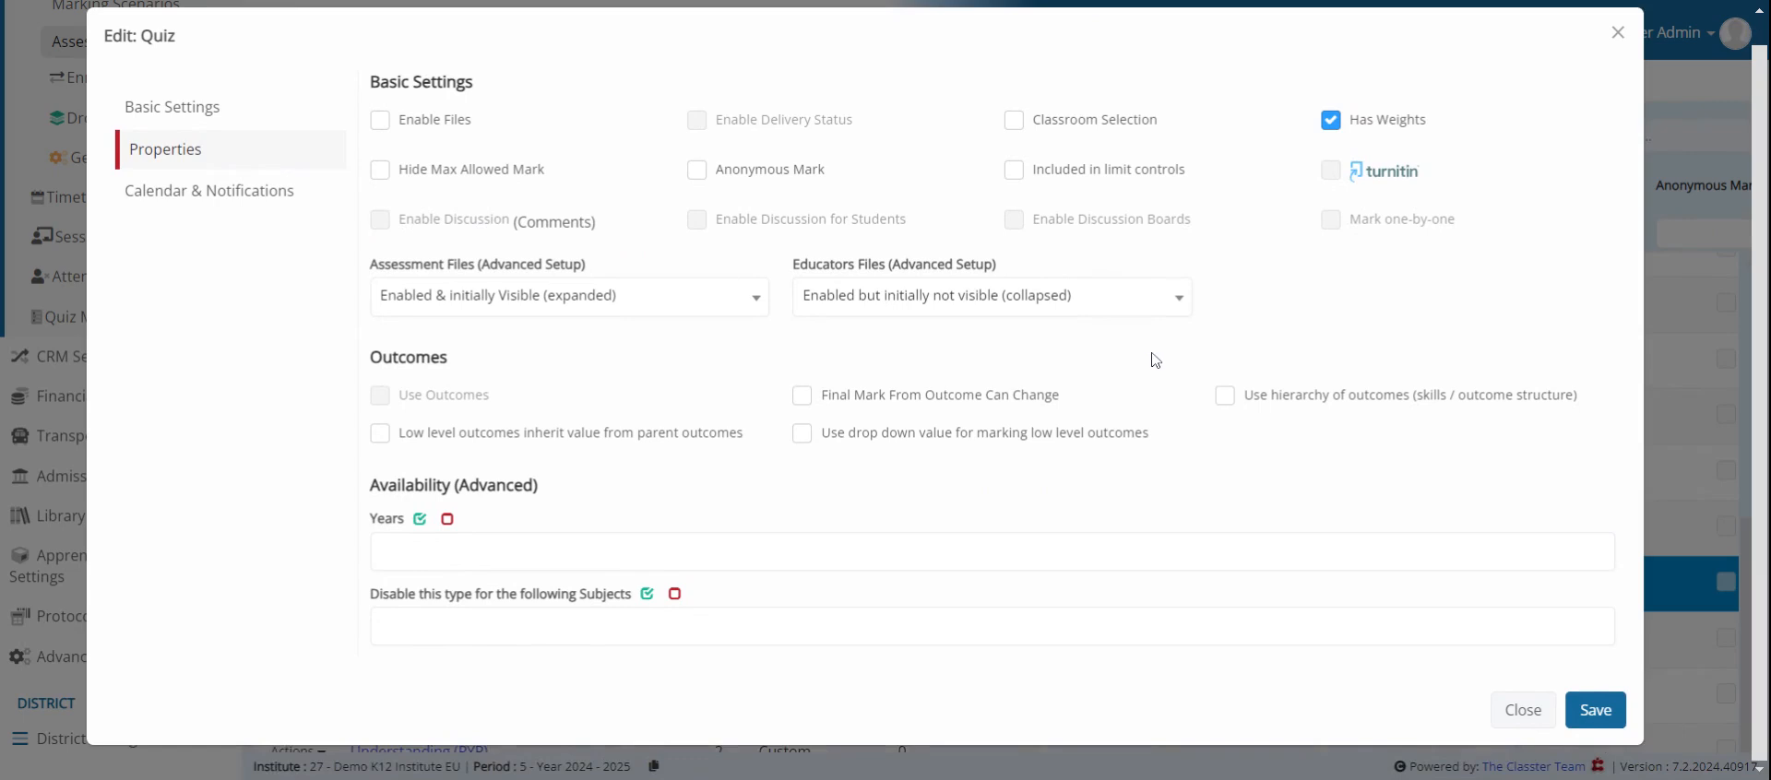
scroll(1156, 360, "up", 1)
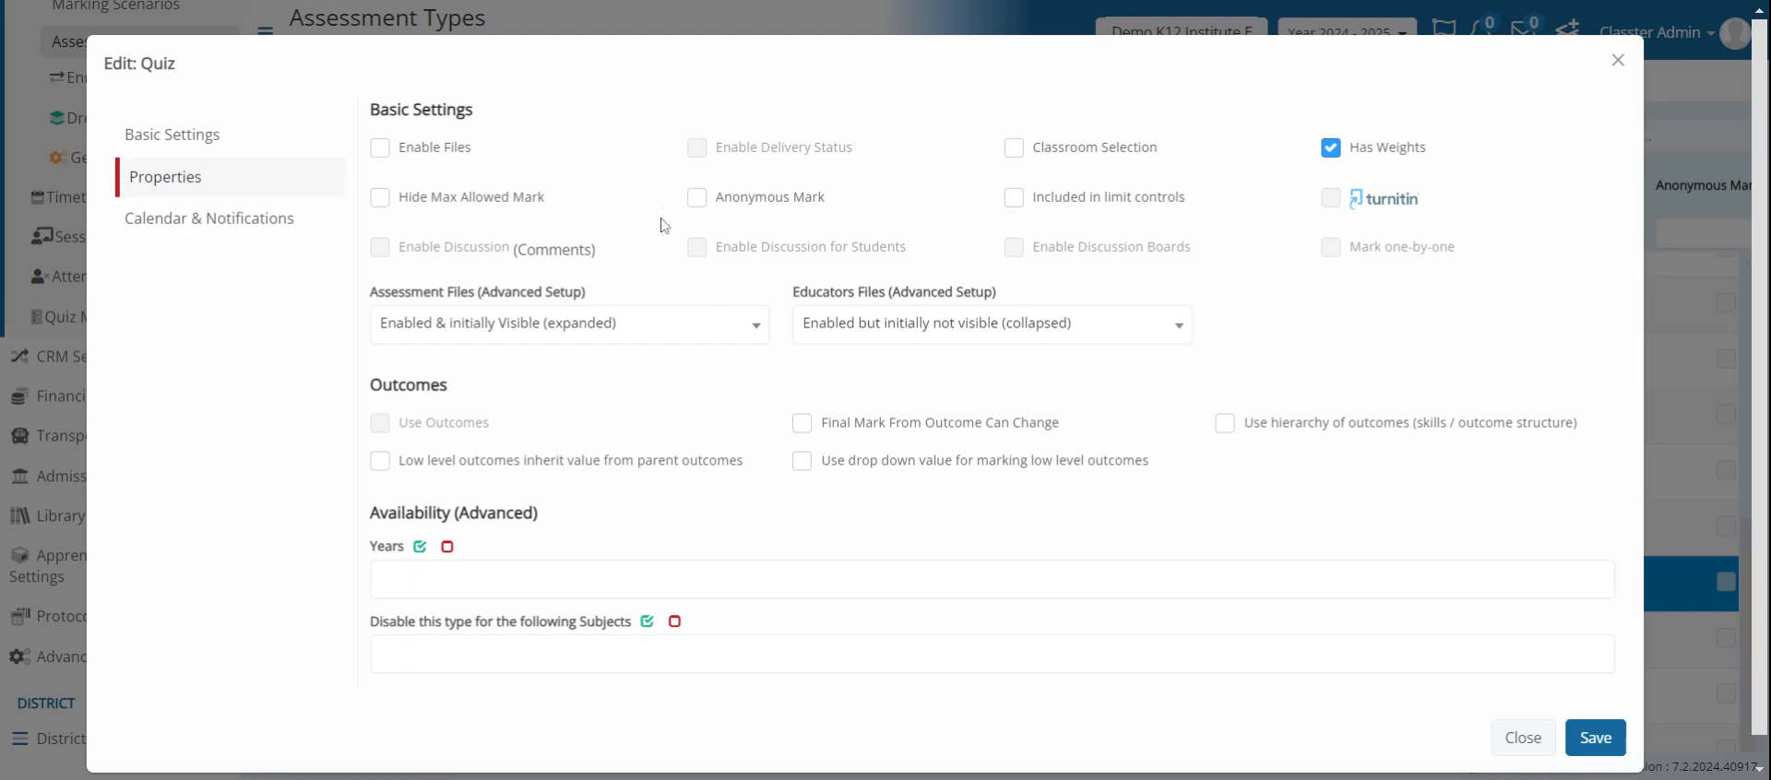
left_click(246, 235)
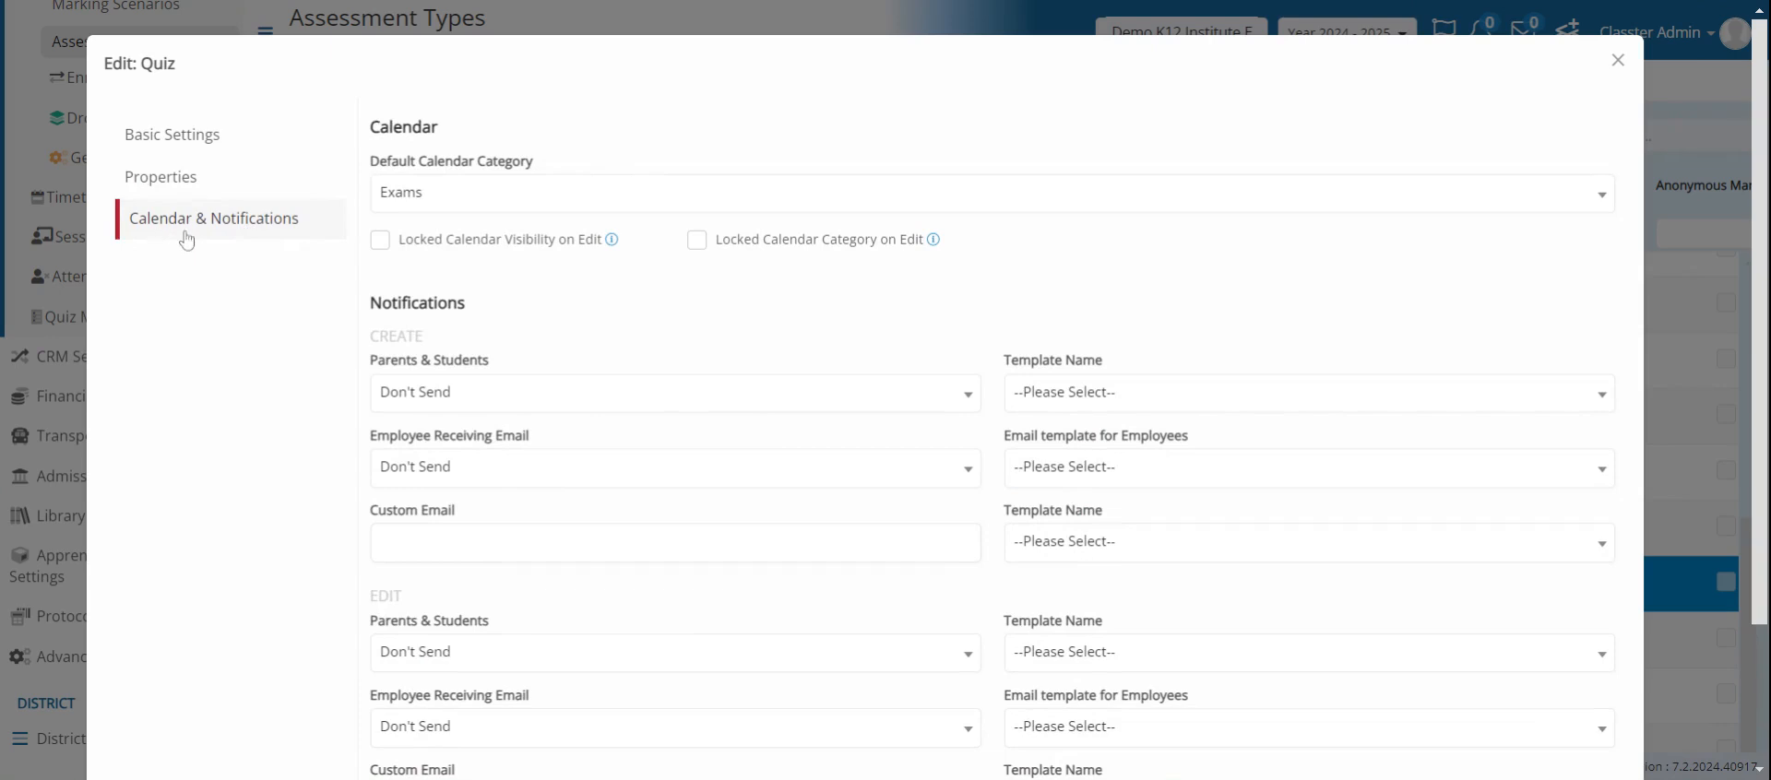
scroll(886, 205, "down", 1)
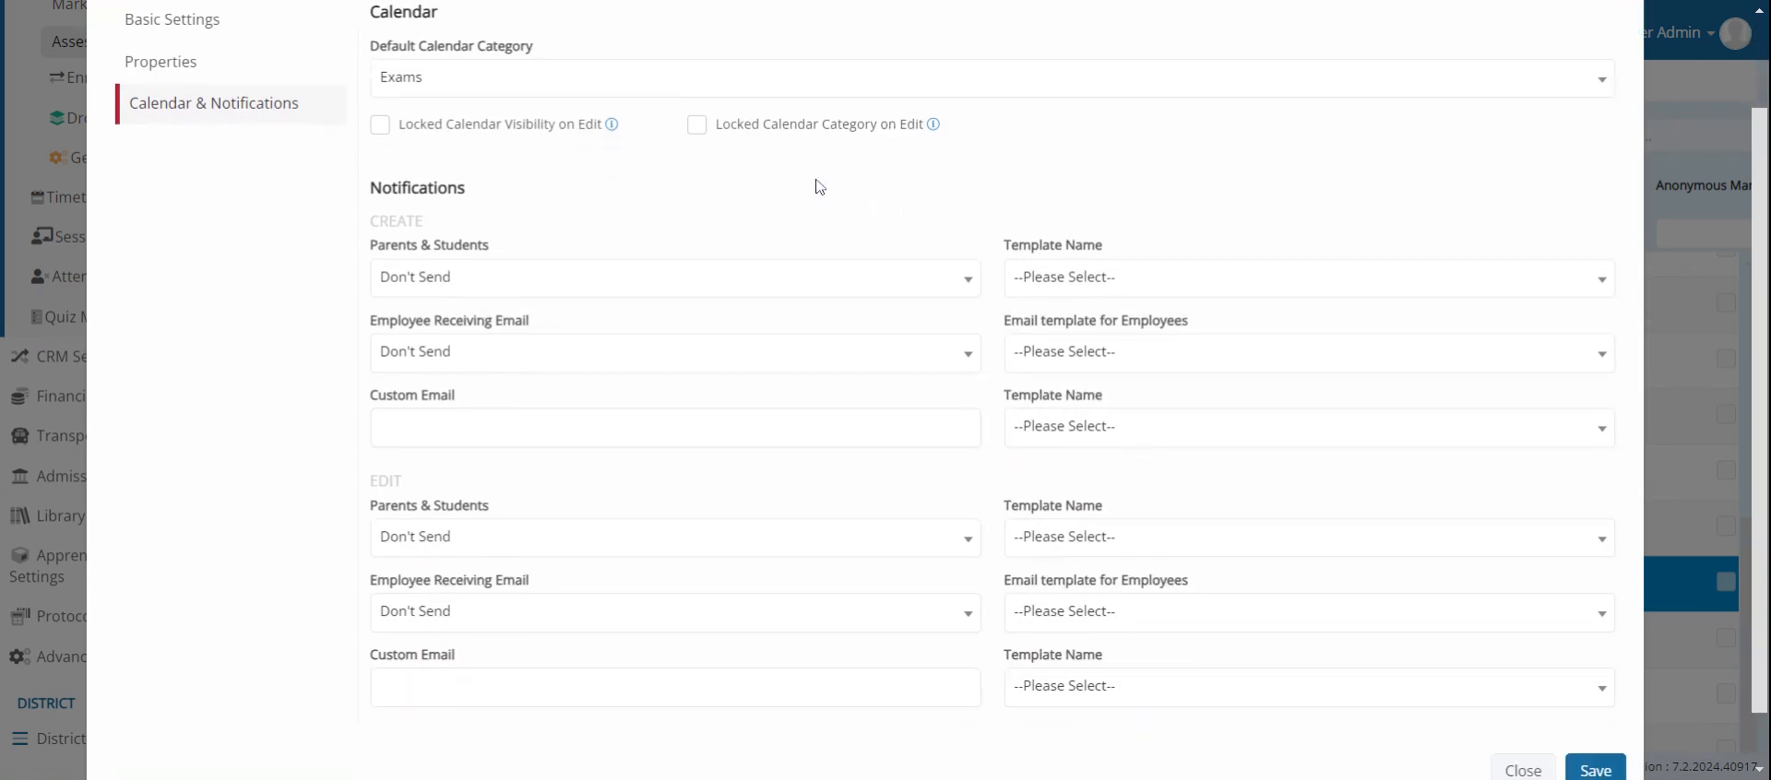
left_click(653, 90)
left_click(654, 91)
scroll(566, 118, "up", 1)
scroll(566, 118, "up", 1)
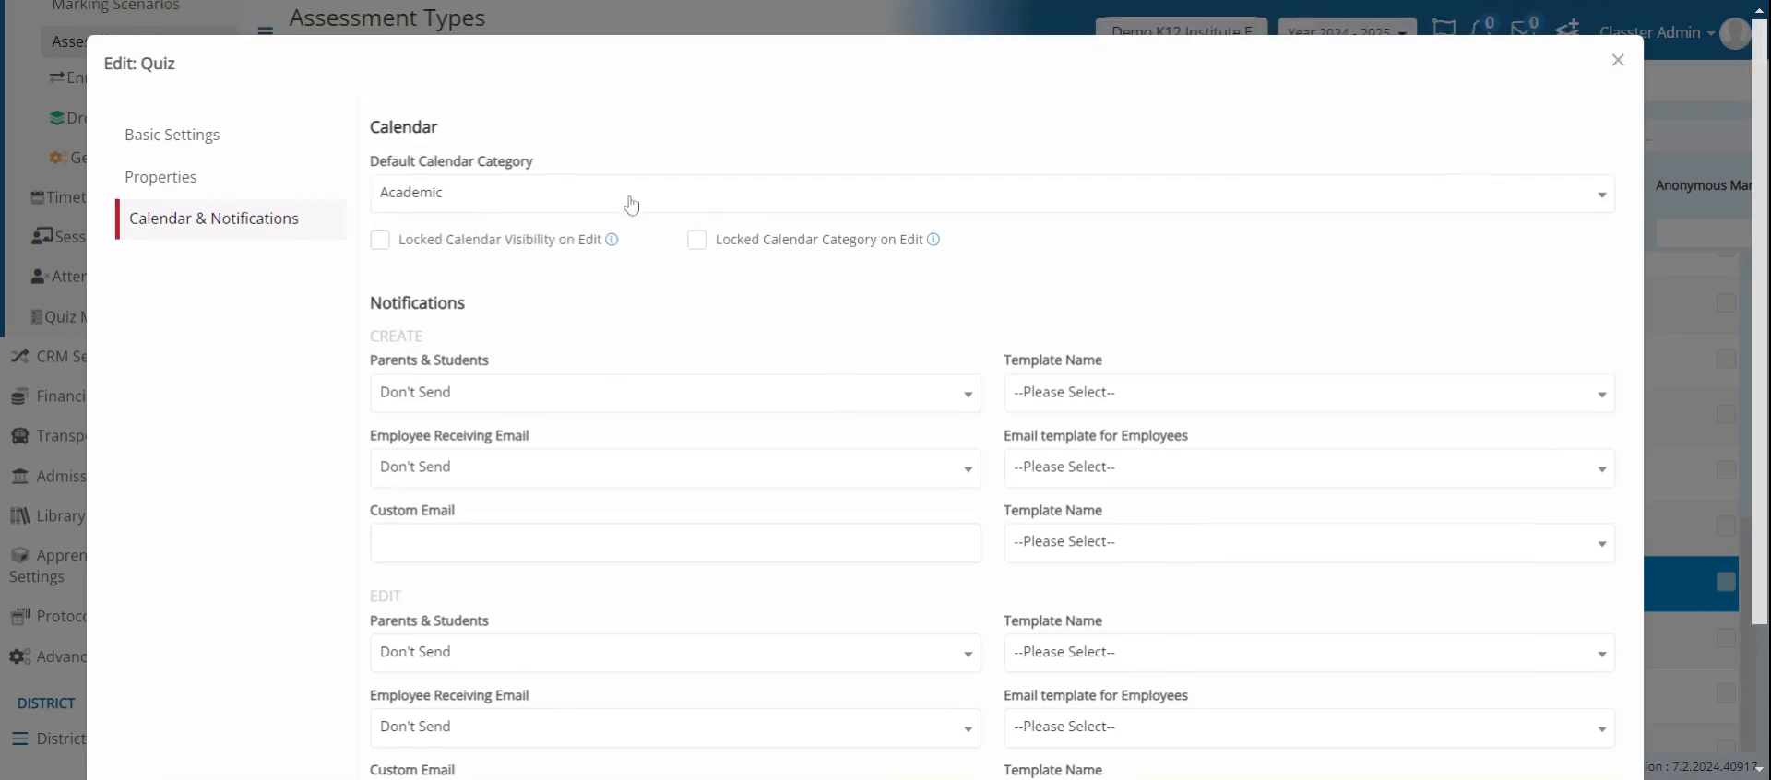
- Set the Quiz type's default calendar category to Exams and save the assessment type
left_click(629, 209)
left_click(528, 348)
scroll(846, 242, "down", 2)
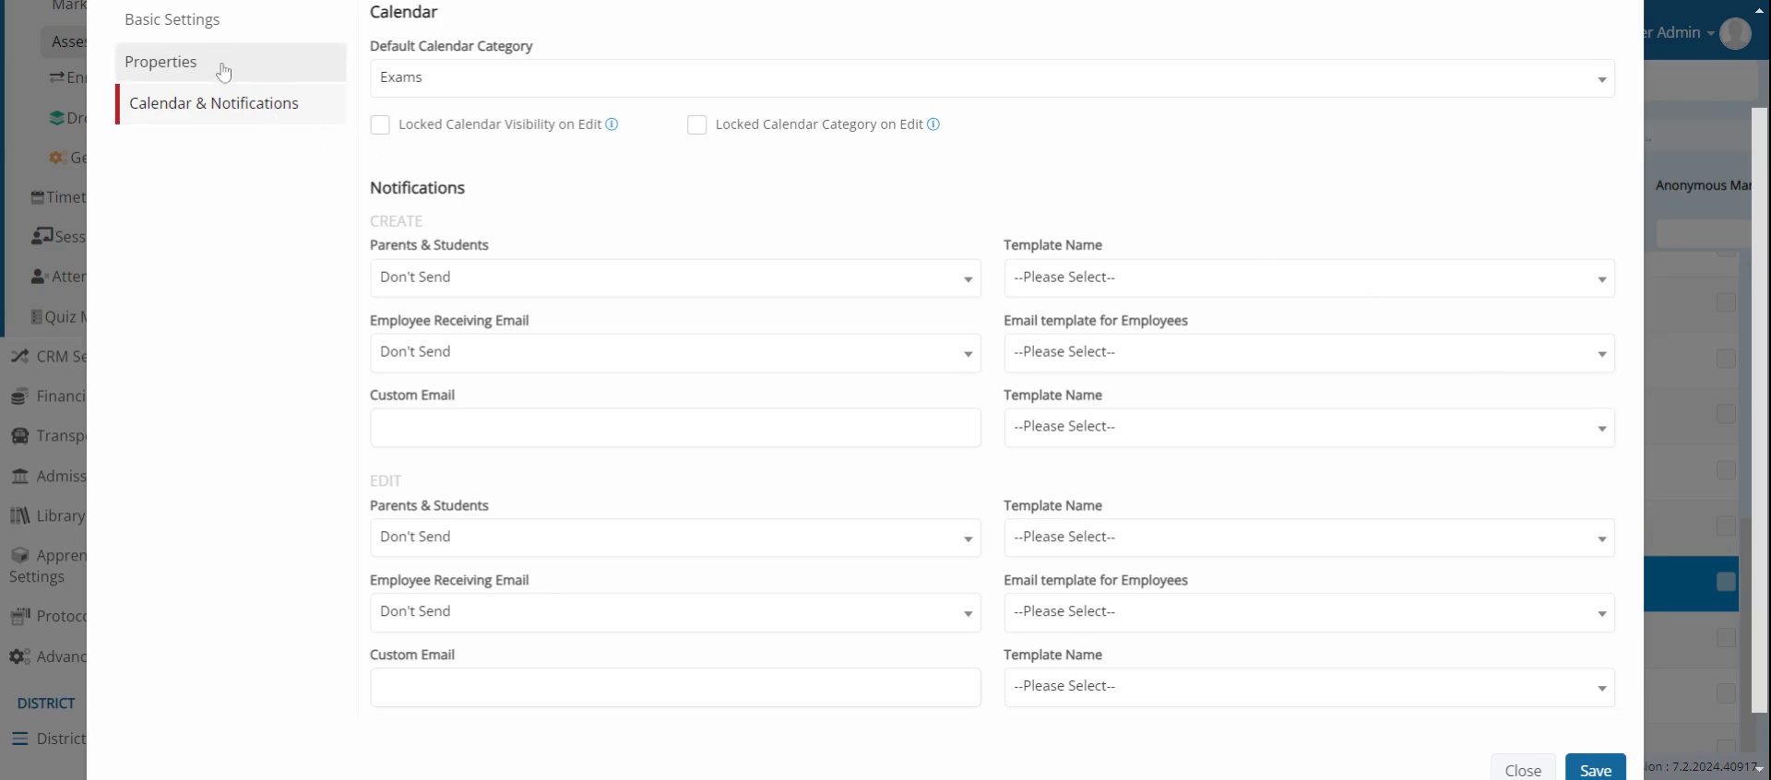
left_click(1605, 771)
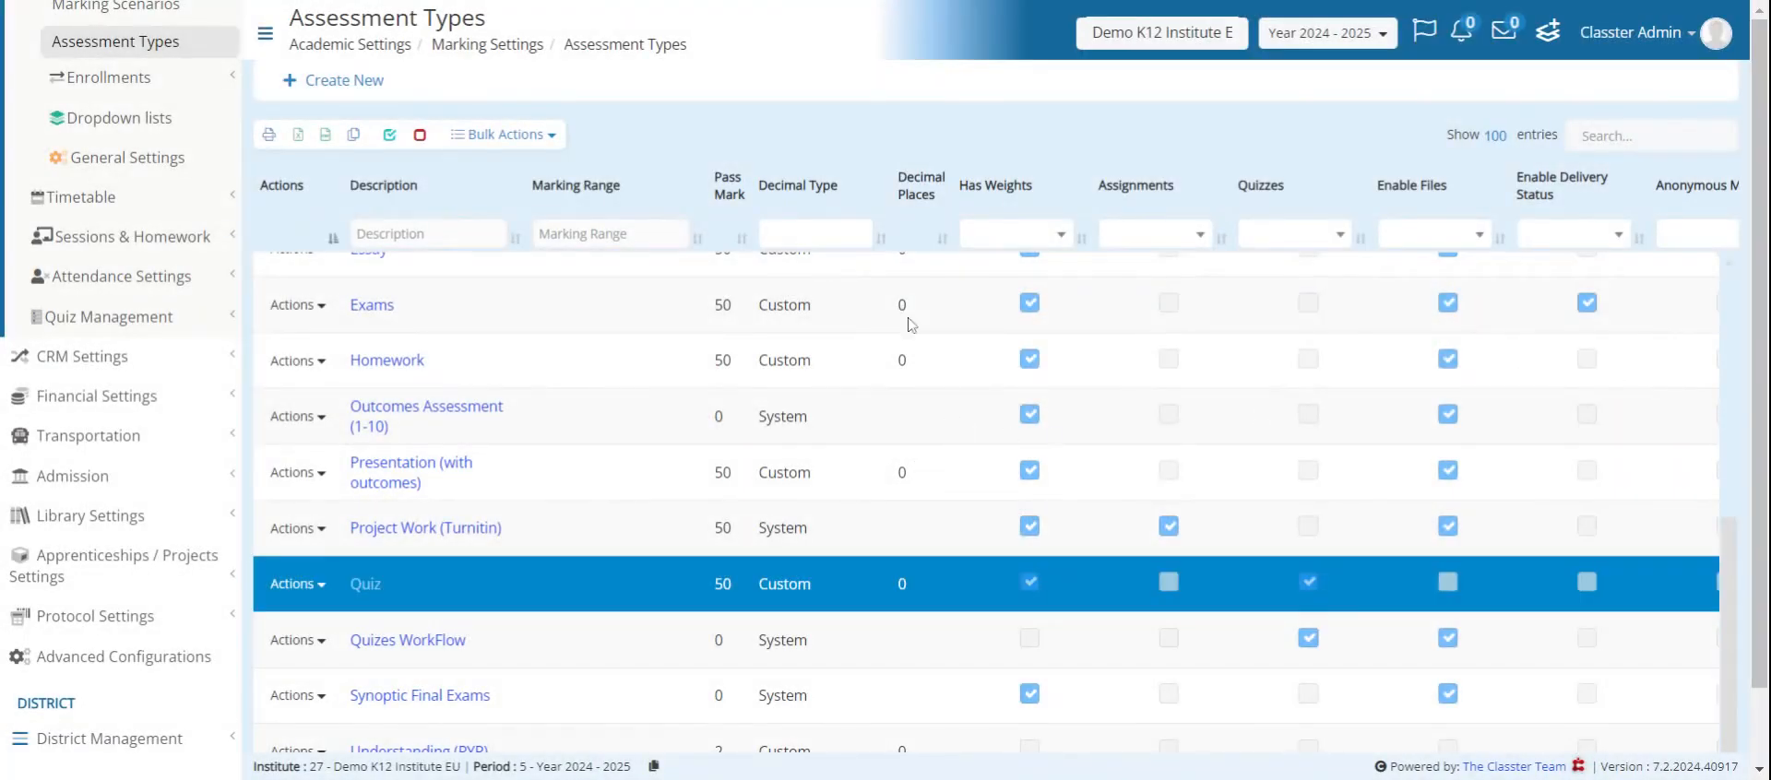